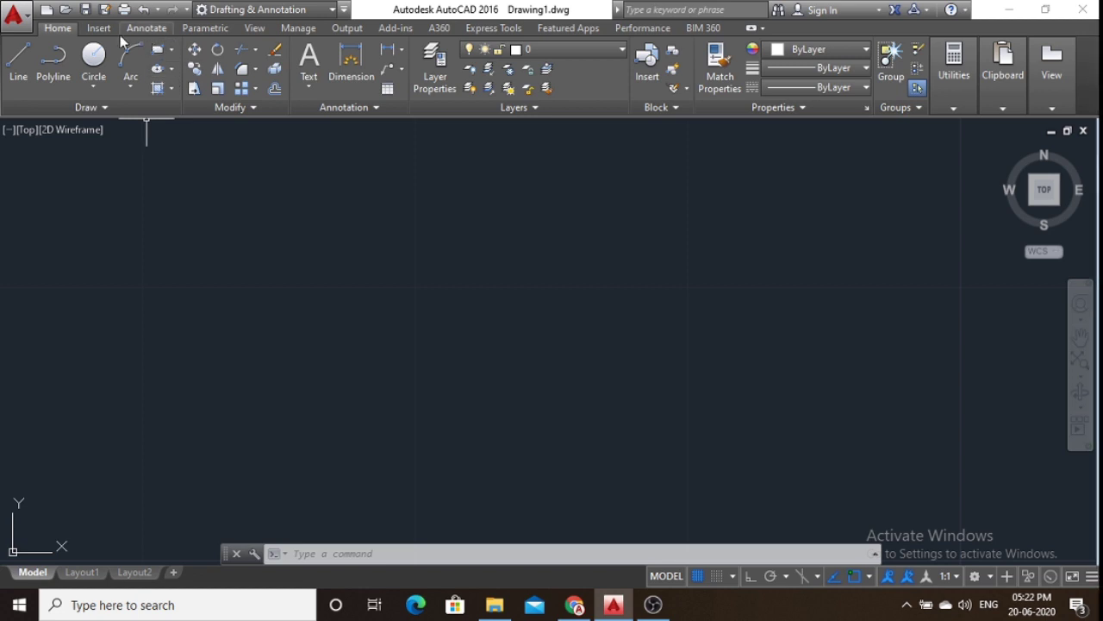
Expand the Draw panel slideout to show the extra drawing tools, including the spline options.
left_click(114, 107)
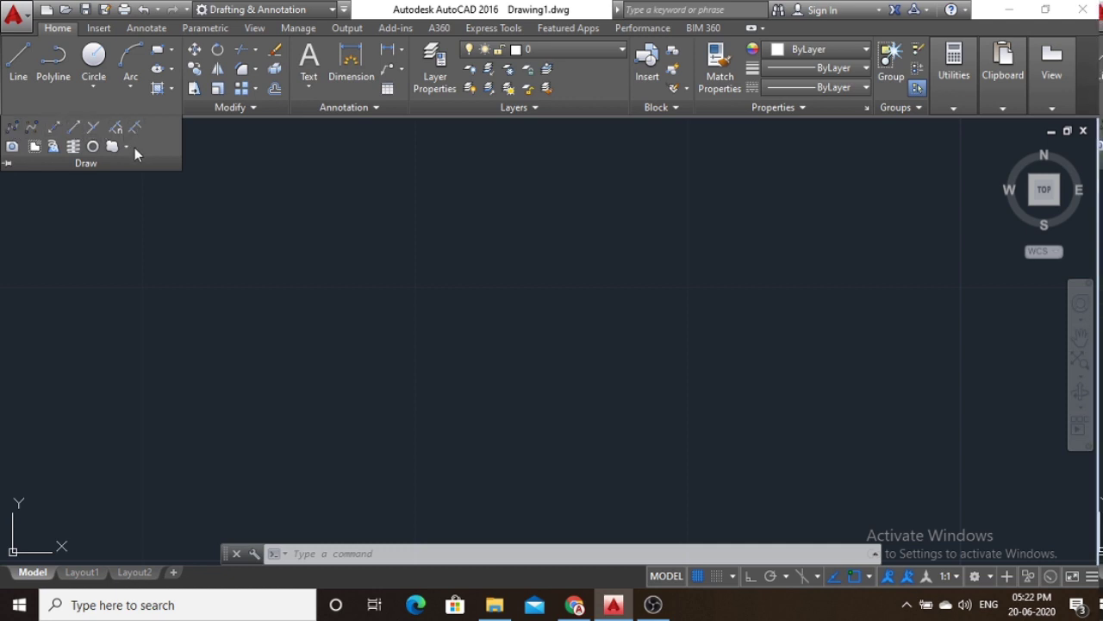
Draw an S-shaped fit-point spline through four points, turning Ortho on before finishing.
left_click(17, 127)
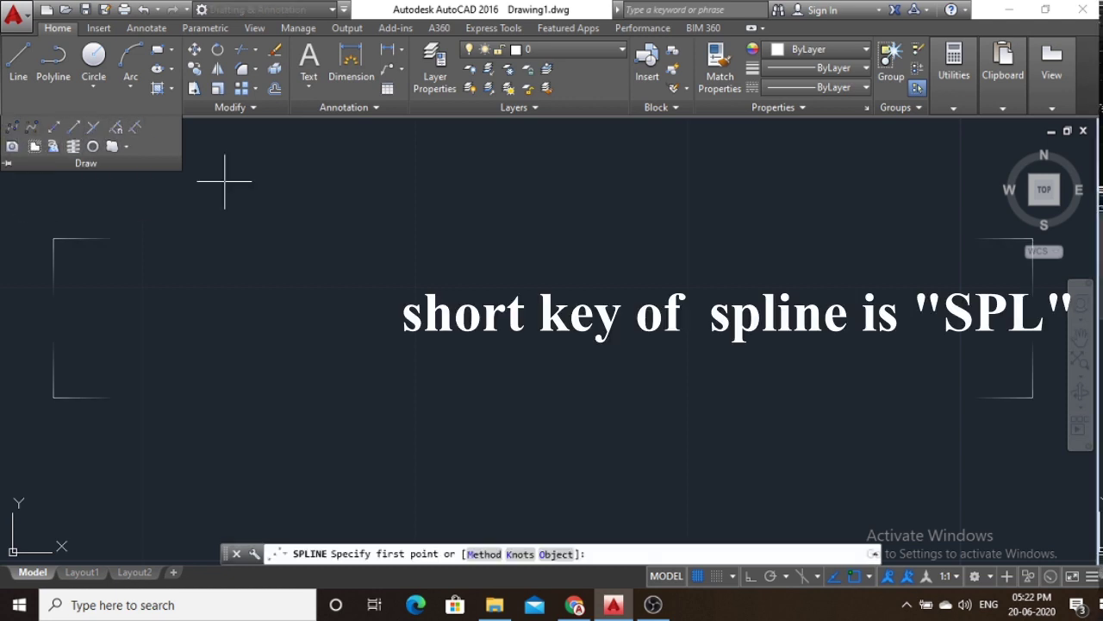
left_click(259, 356)
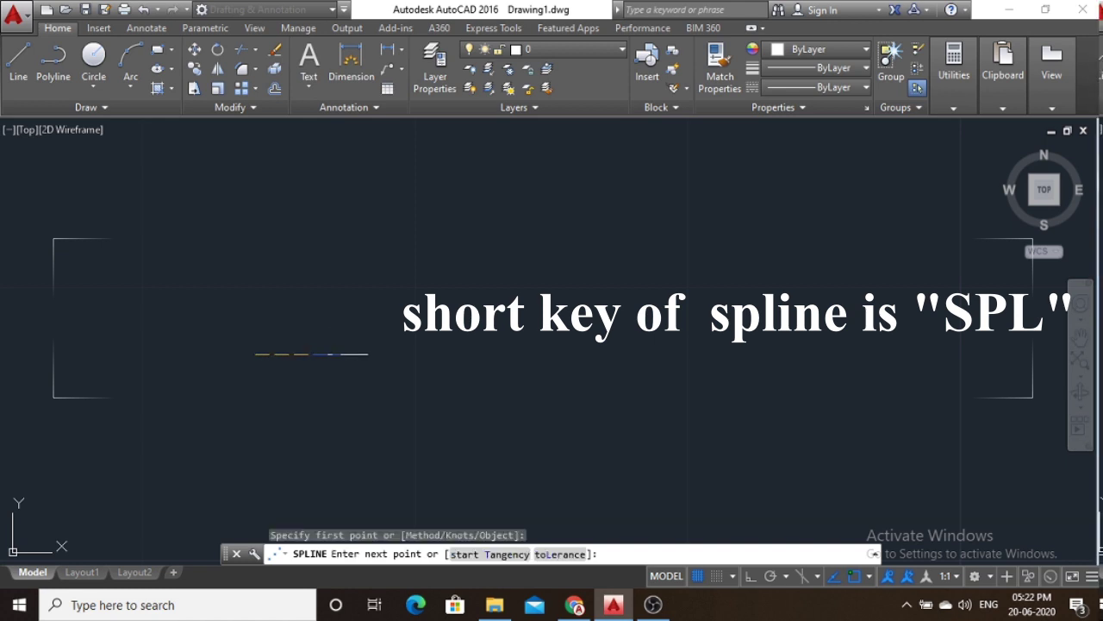
left_click(348, 354)
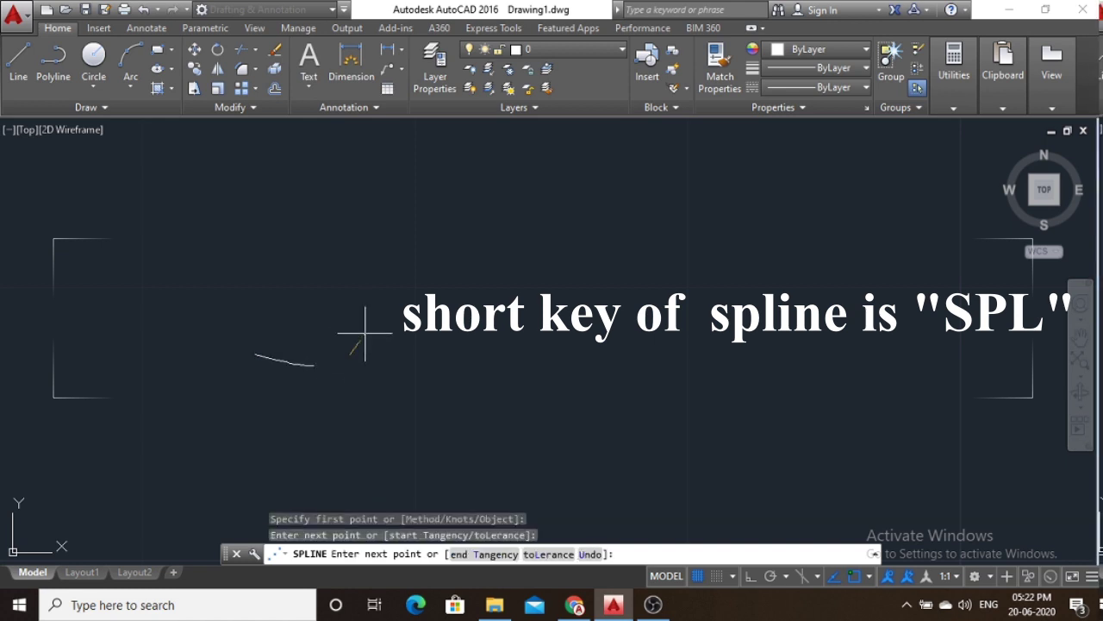
left_click(354, 244)
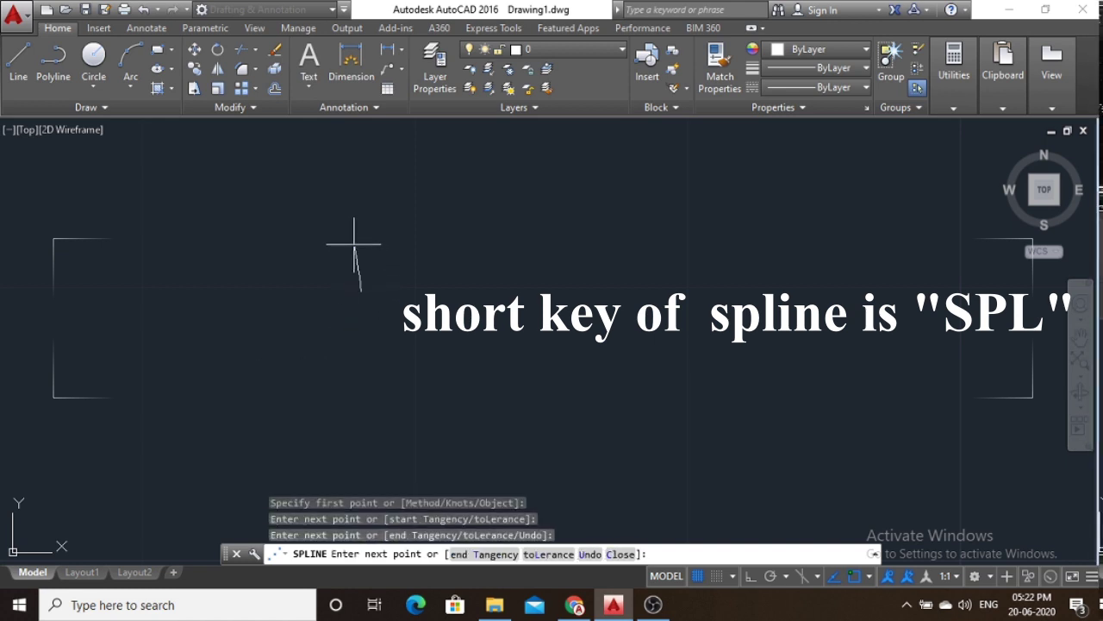
left_click(457, 247)
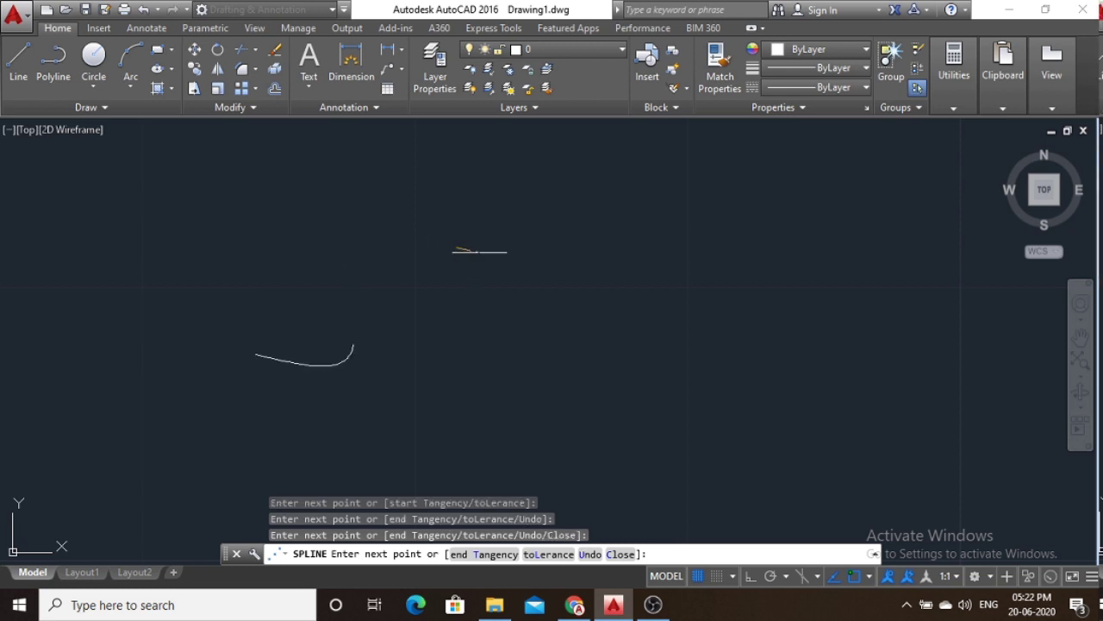
left_click(751, 576)
key("Return")
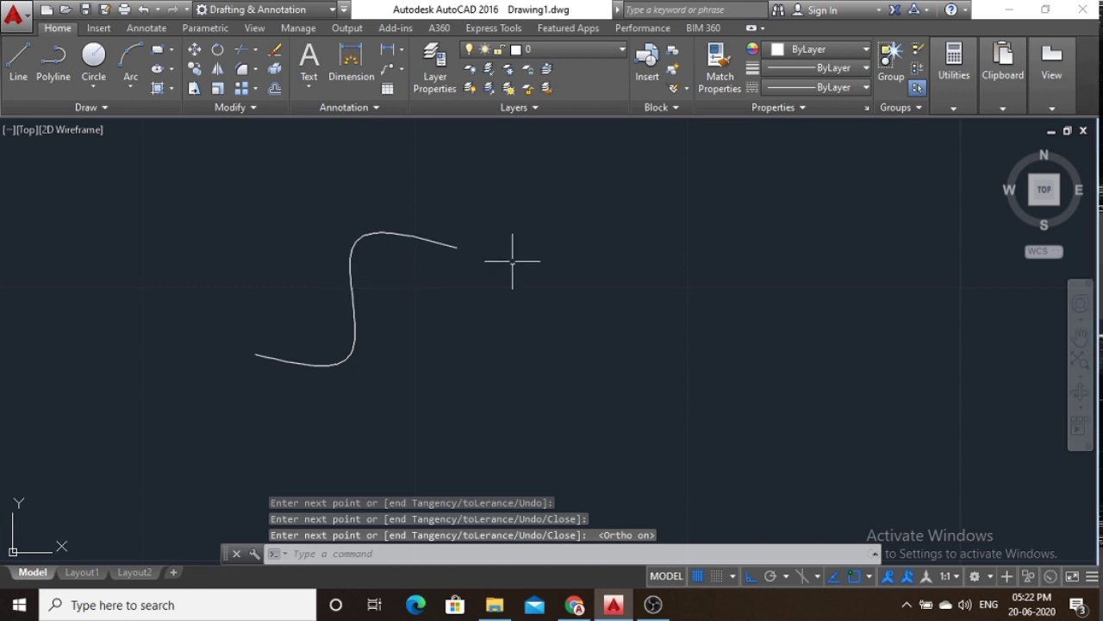
Zoom out, pan the drawing left, and expand the Draw panel slideout again.
scroll(520, 261, "down", 2)
middle_click_drag(436, 249, 239, 232)
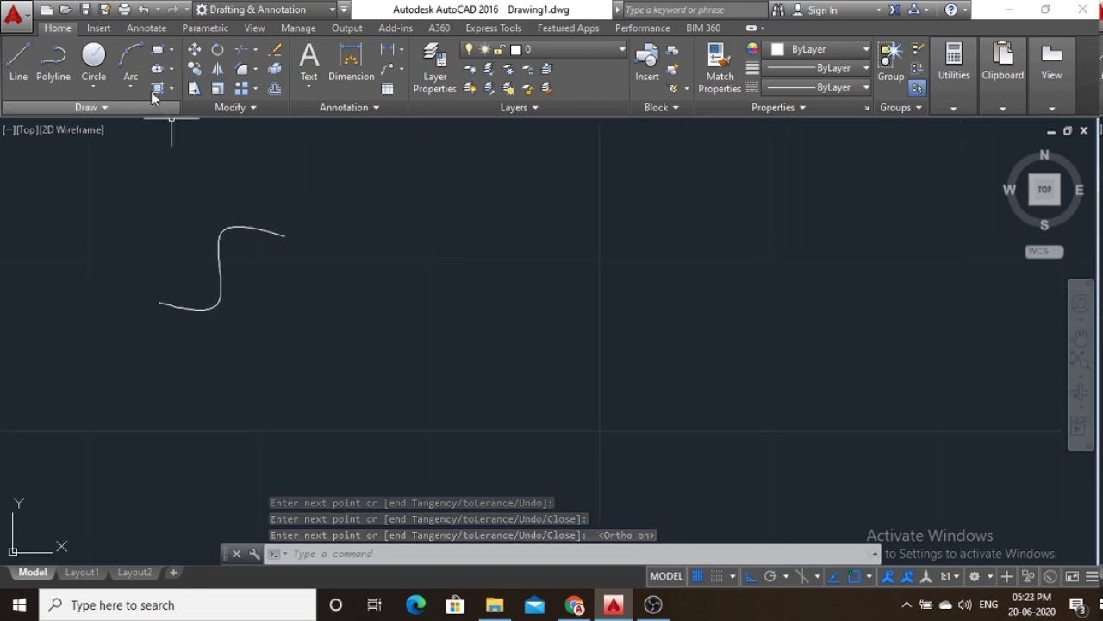
left_click(87, 106)
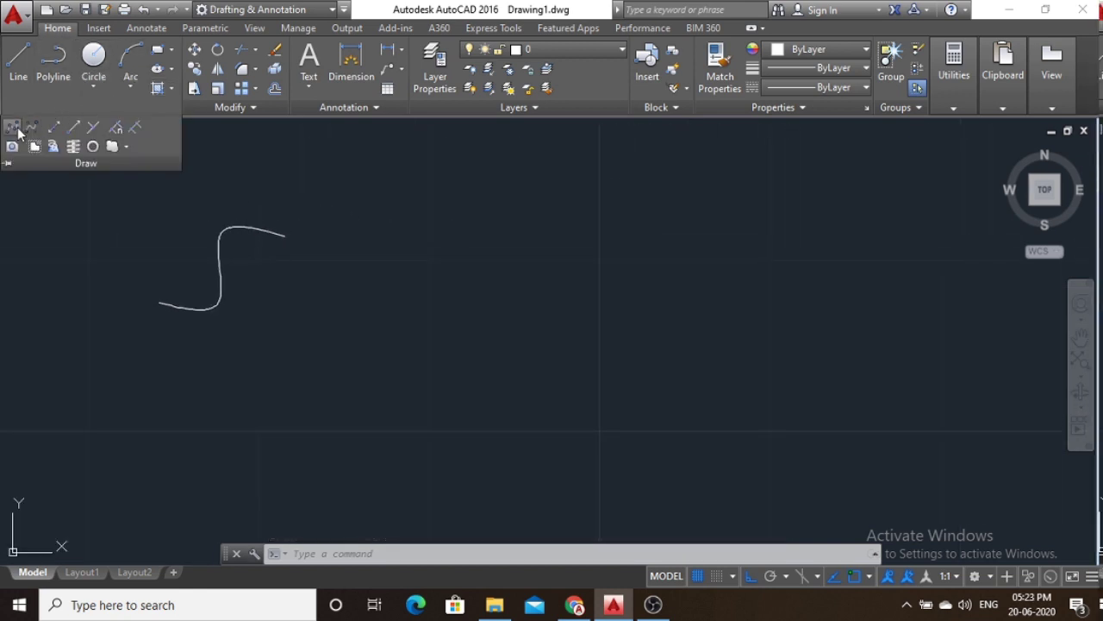
Draw a wavy CV spline through four control points.
left_click(19, 131)
left_click(343, 308)
left_click(401, 239)
left_click(504, 310)
left_click(567, 218)
key("Escape")
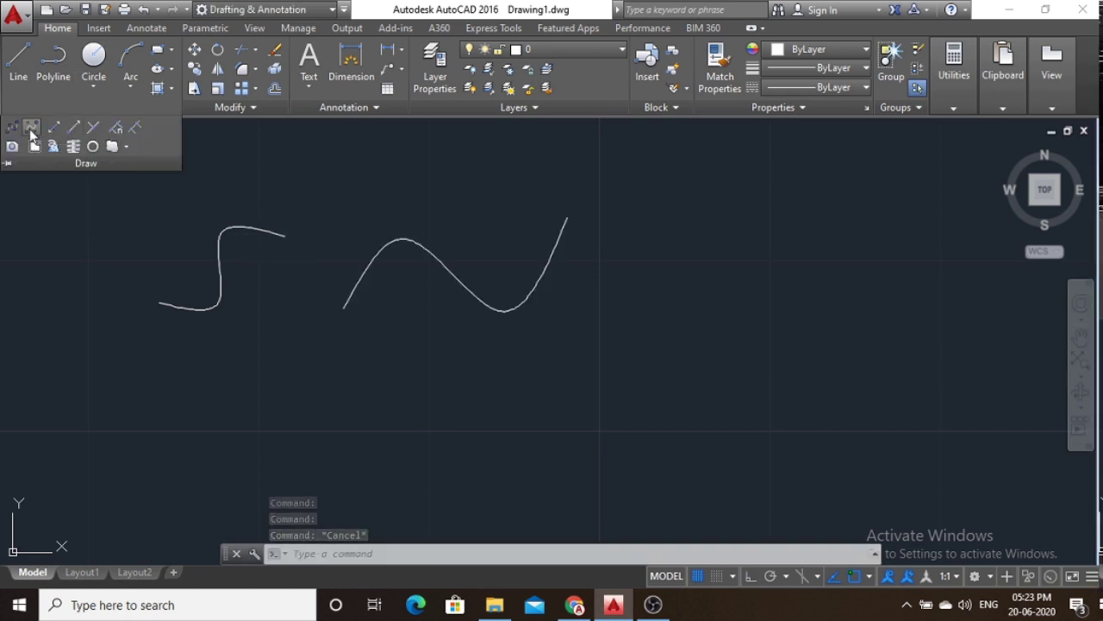
Start a new CV spline and set its degree to 1.
left_click(31, 130)
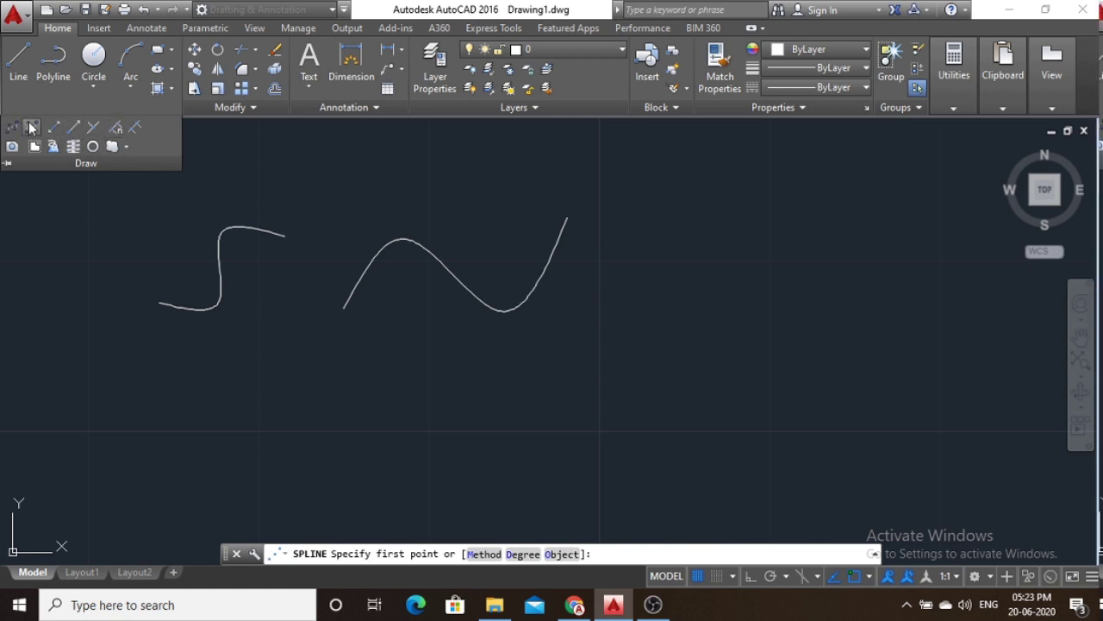
middle_click_drag(241, 216, 261, 119)
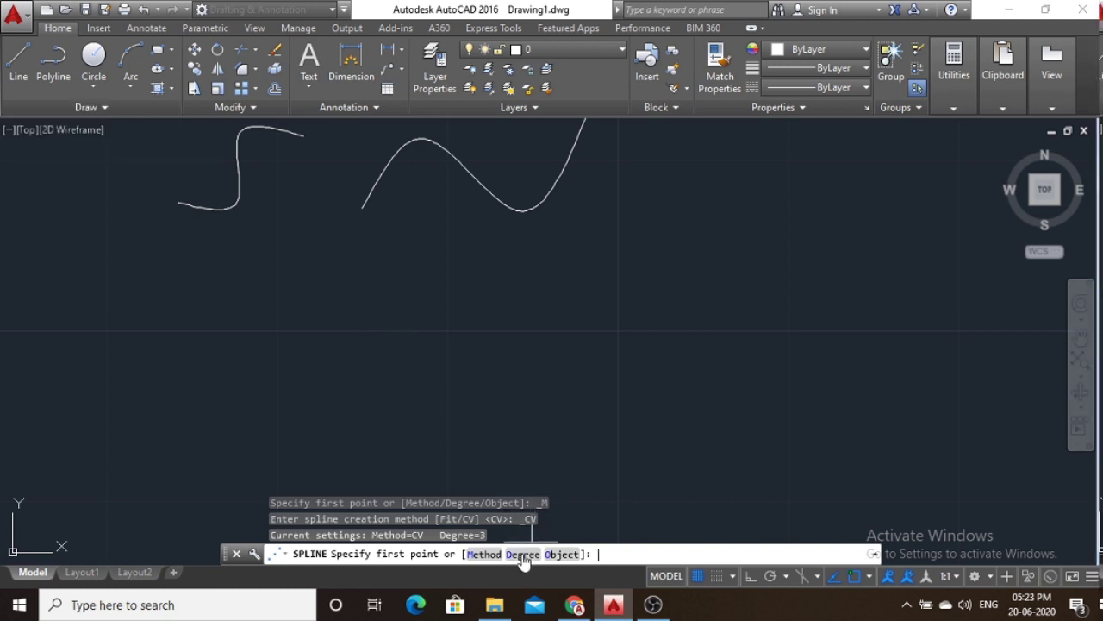
left_click(522, 554)
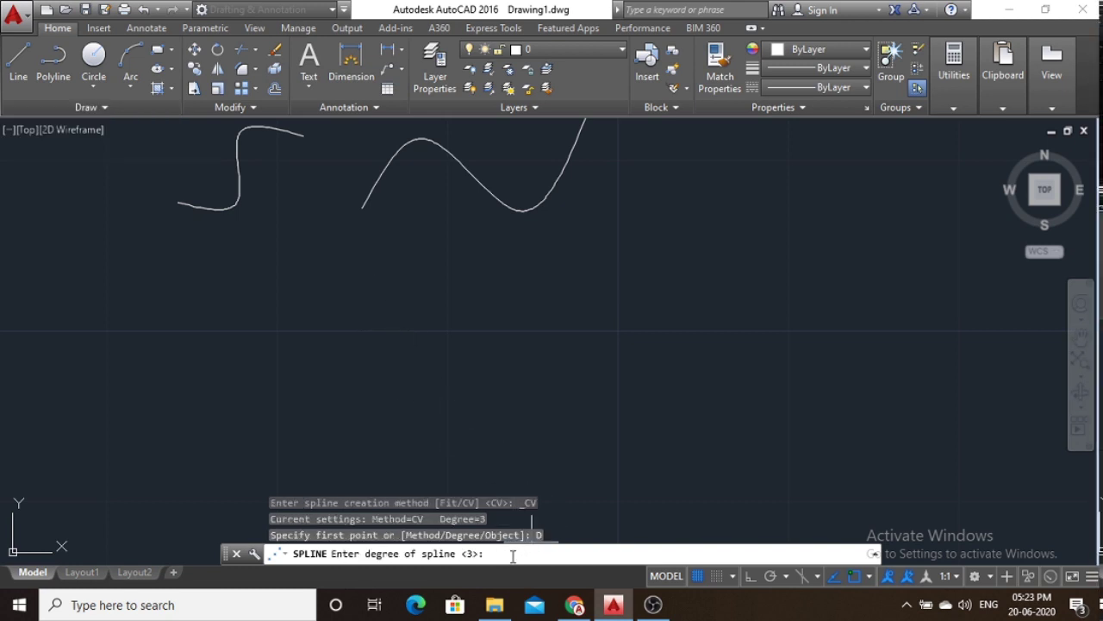
type("1")
key("Return")
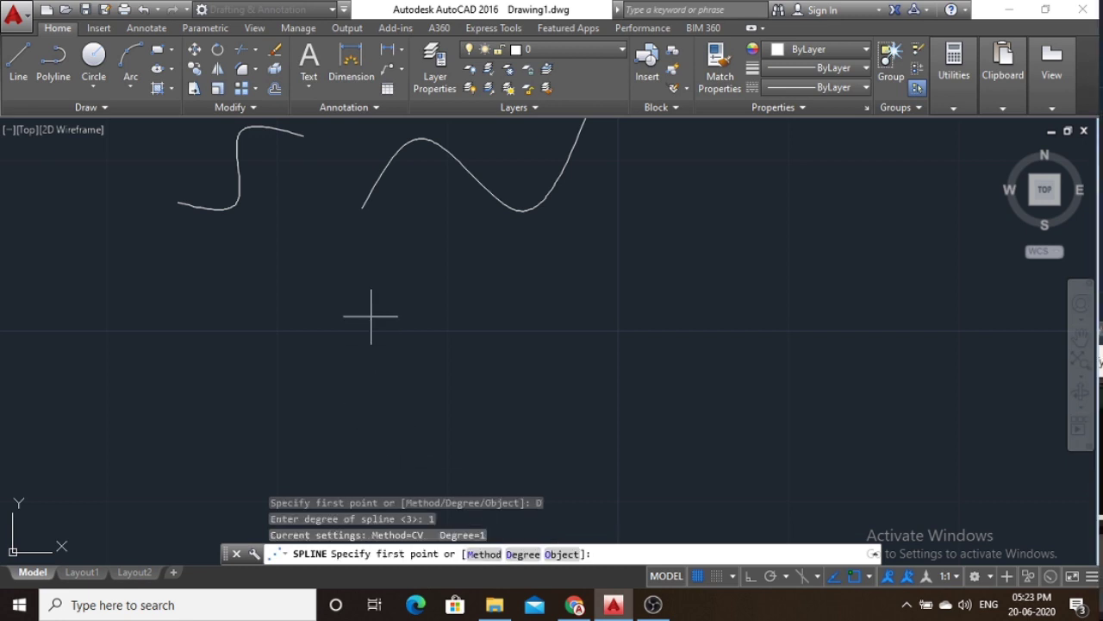
middle_click_drag(371, 316, 439, 215)
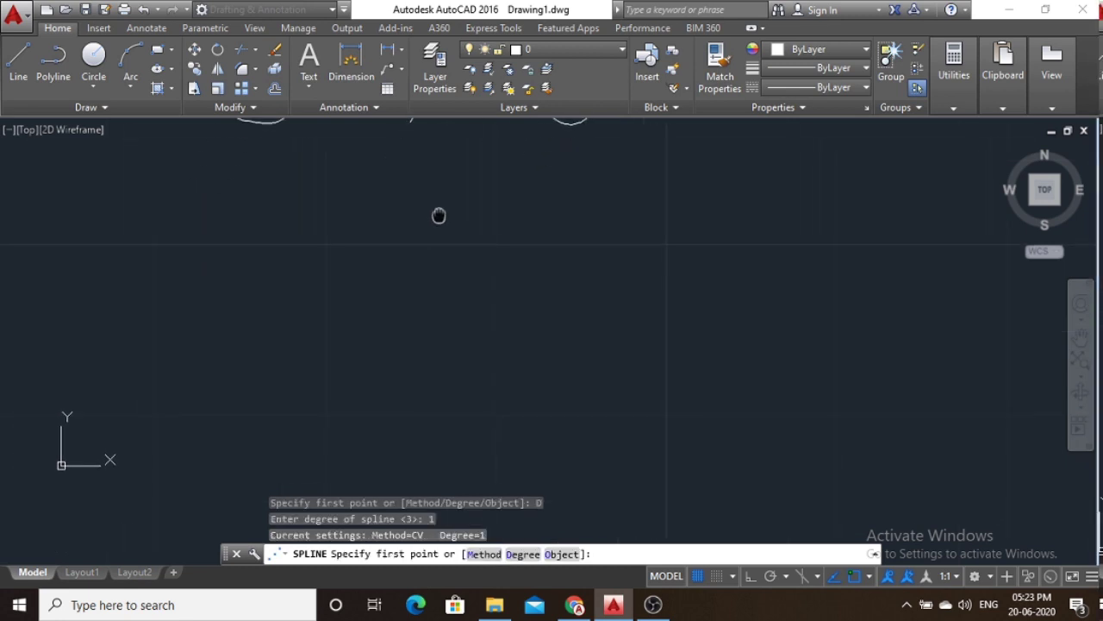
With Ortho on, draw the right-angled step shape through four points.
left_click(206, 350)
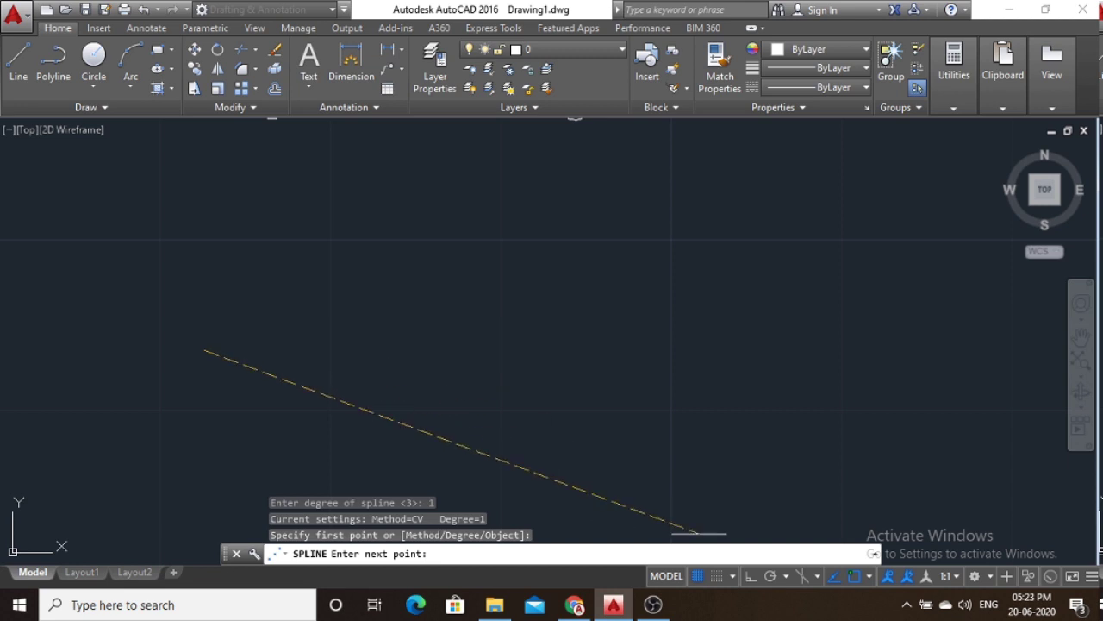
key("F8")
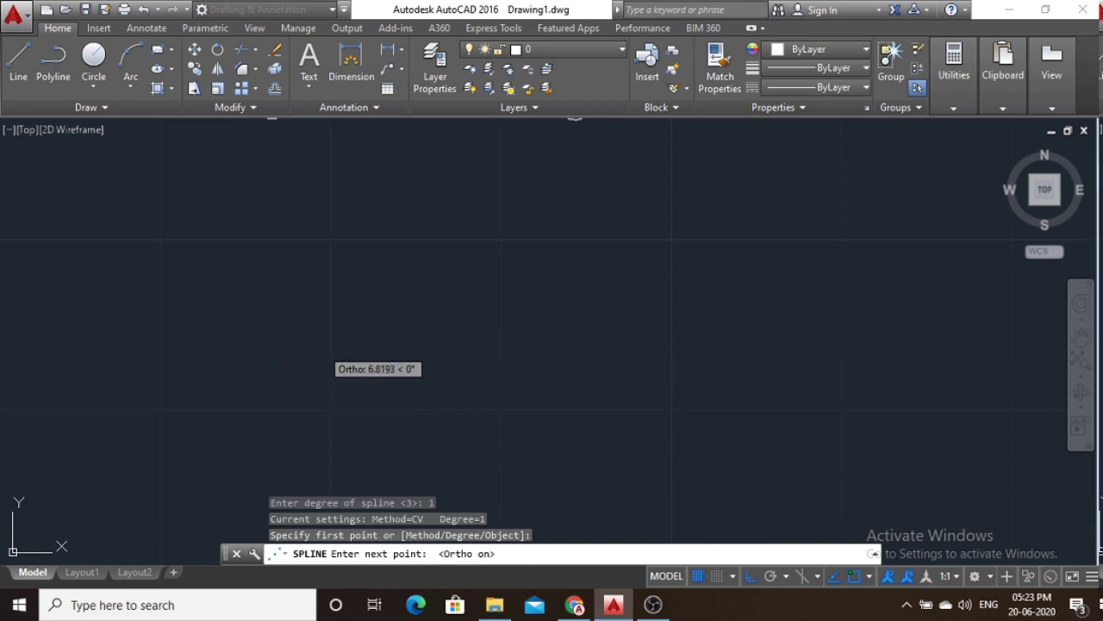
left_click(323, 350)
left_click(323, 217)
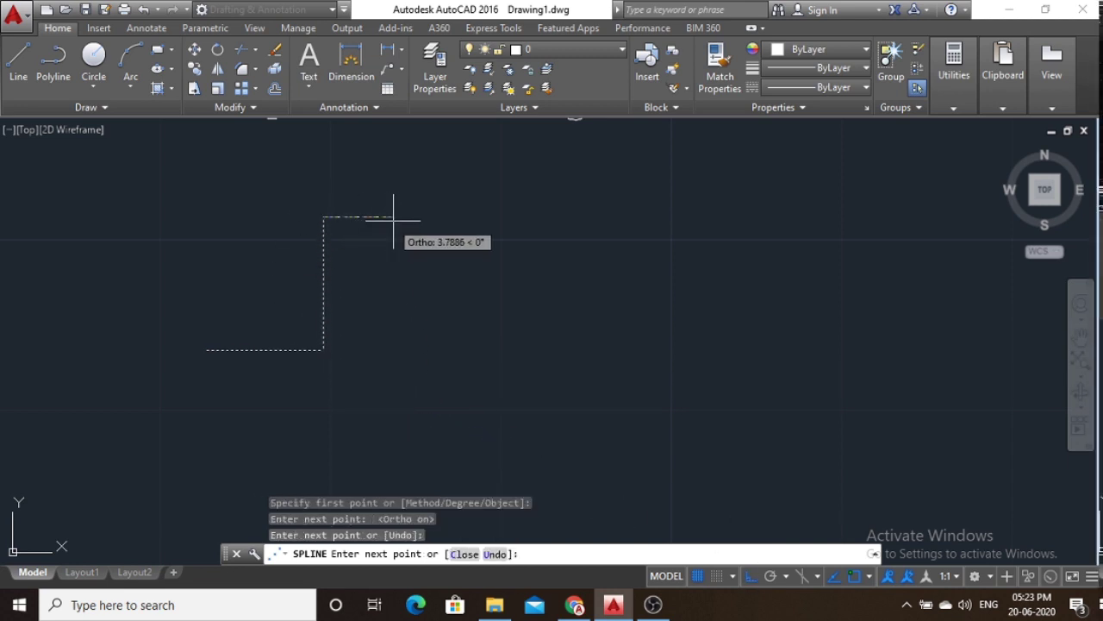
left_click(432, 218)
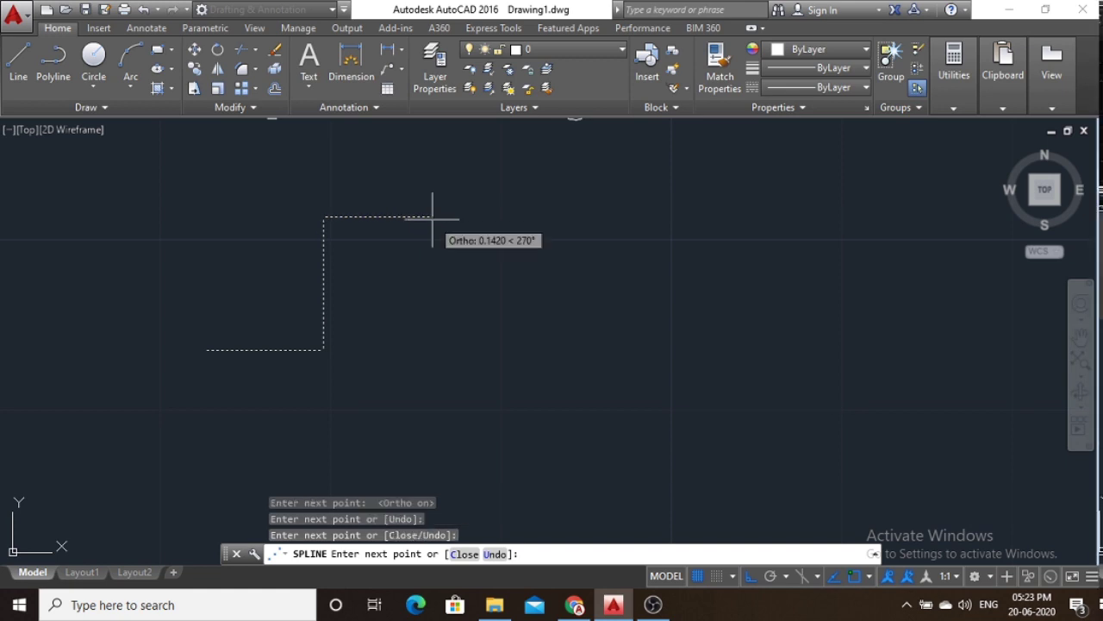
key("Return")
left_click(92, 107)
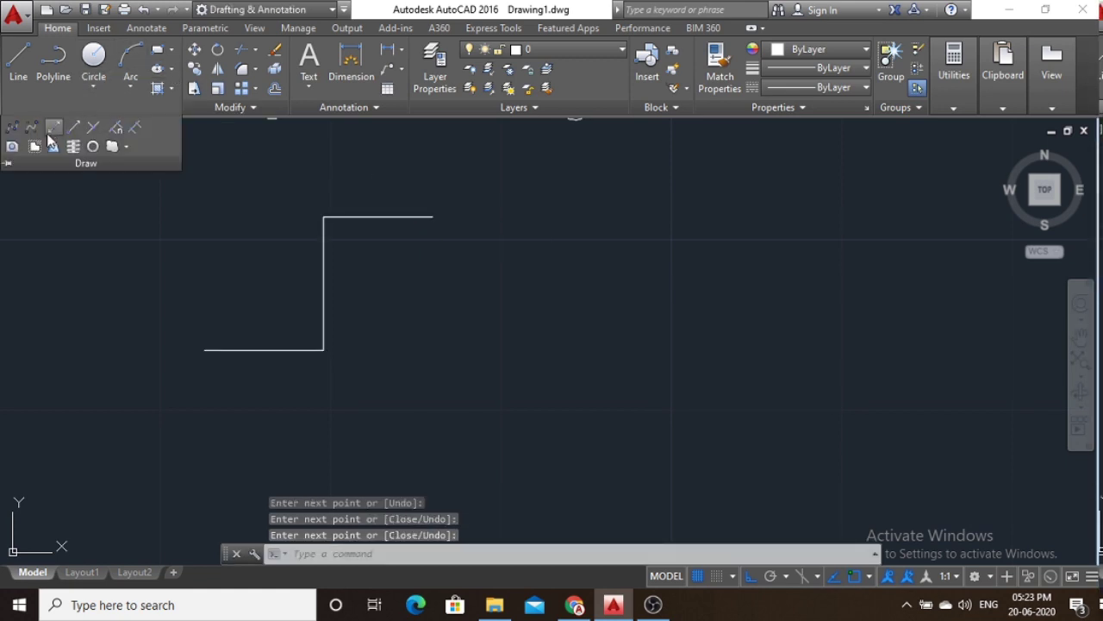
left_click(35, 129)
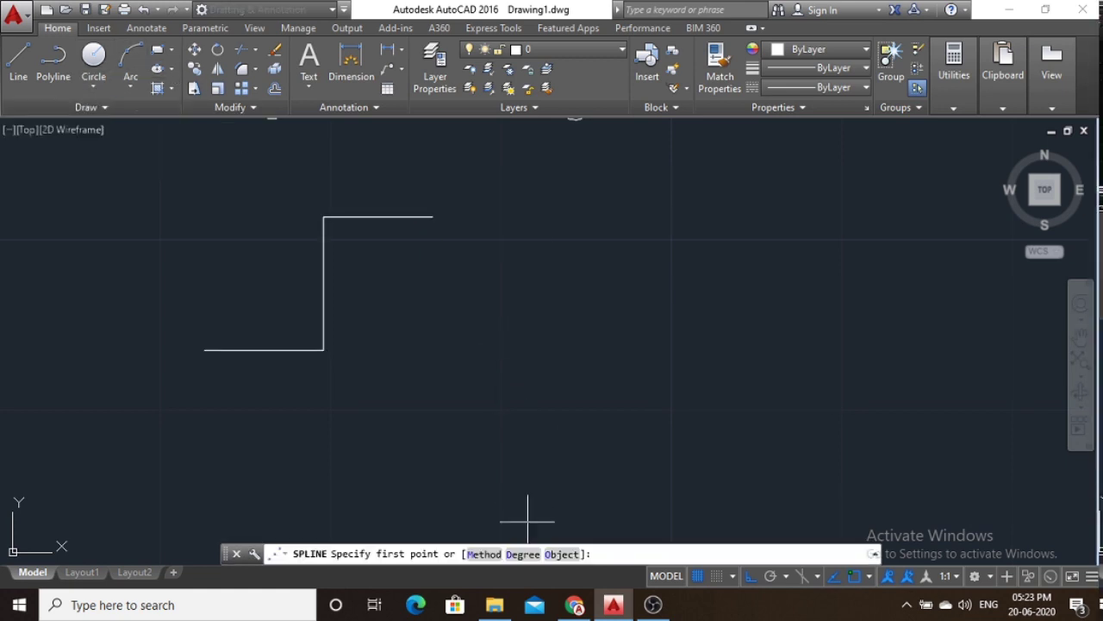
Draw a degree-2 CV spline through four step-like points to the right of the step.
left_click(525, 554)
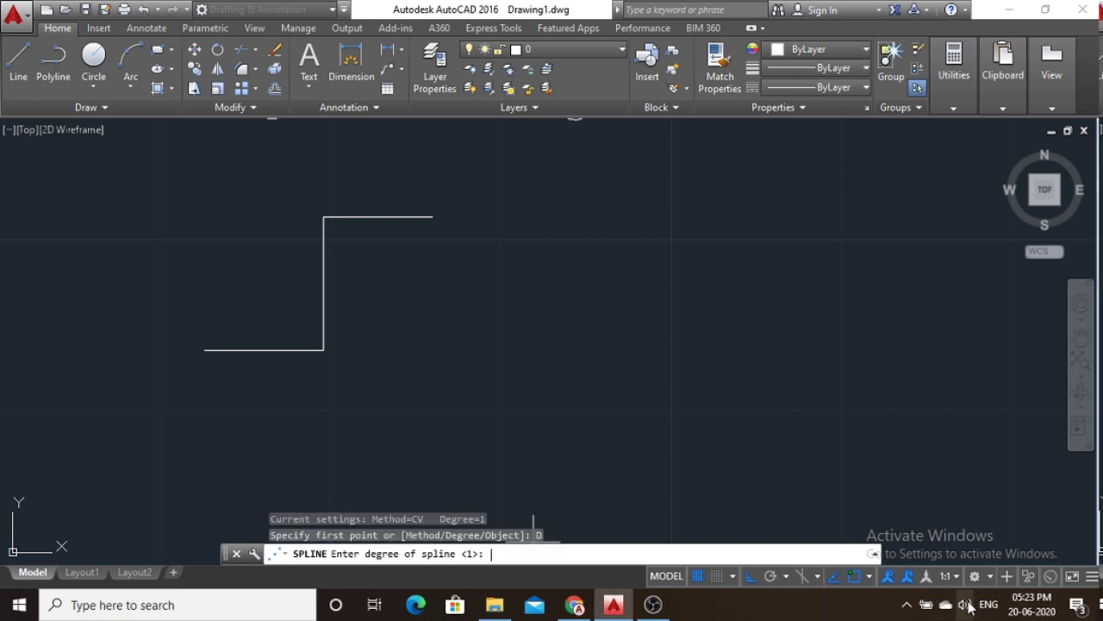
type("2")
key("Return")
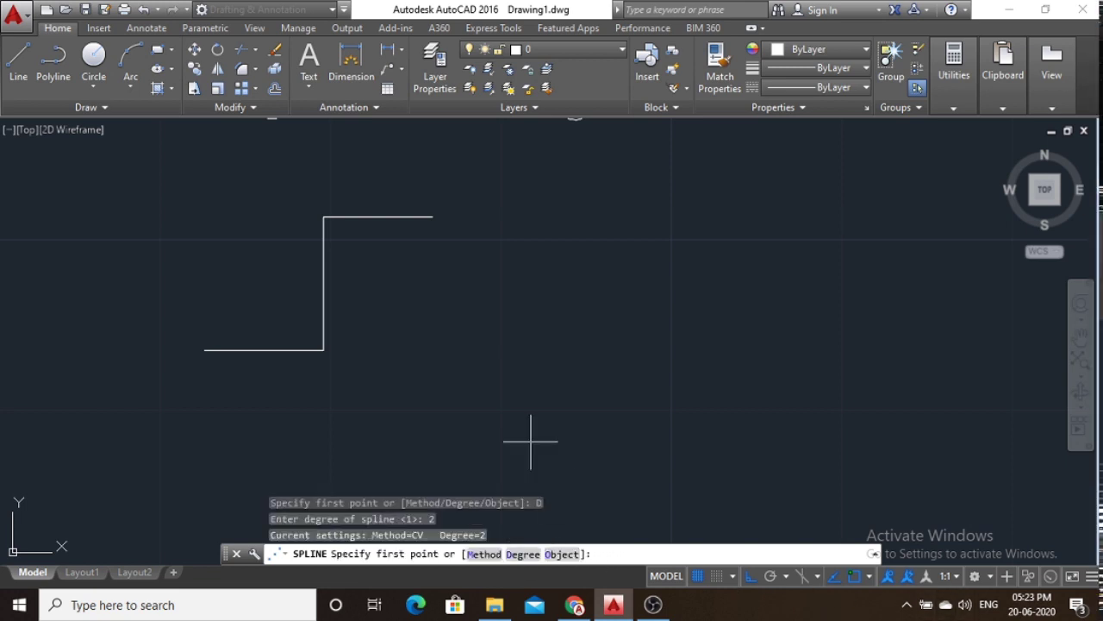
left_click(503, 350)
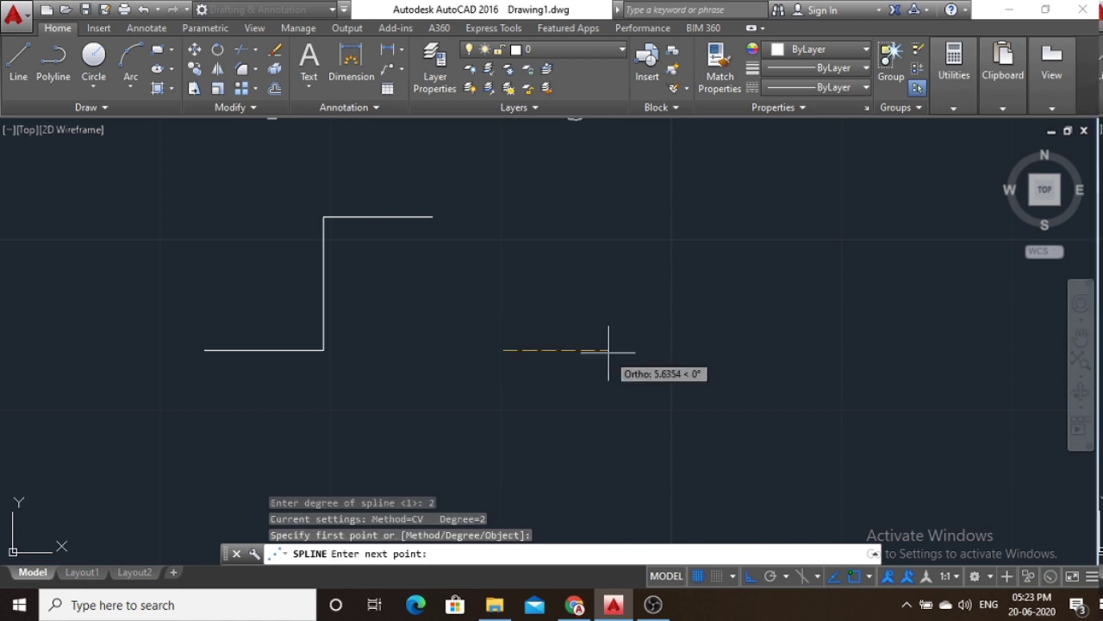
left_click(627, 350)
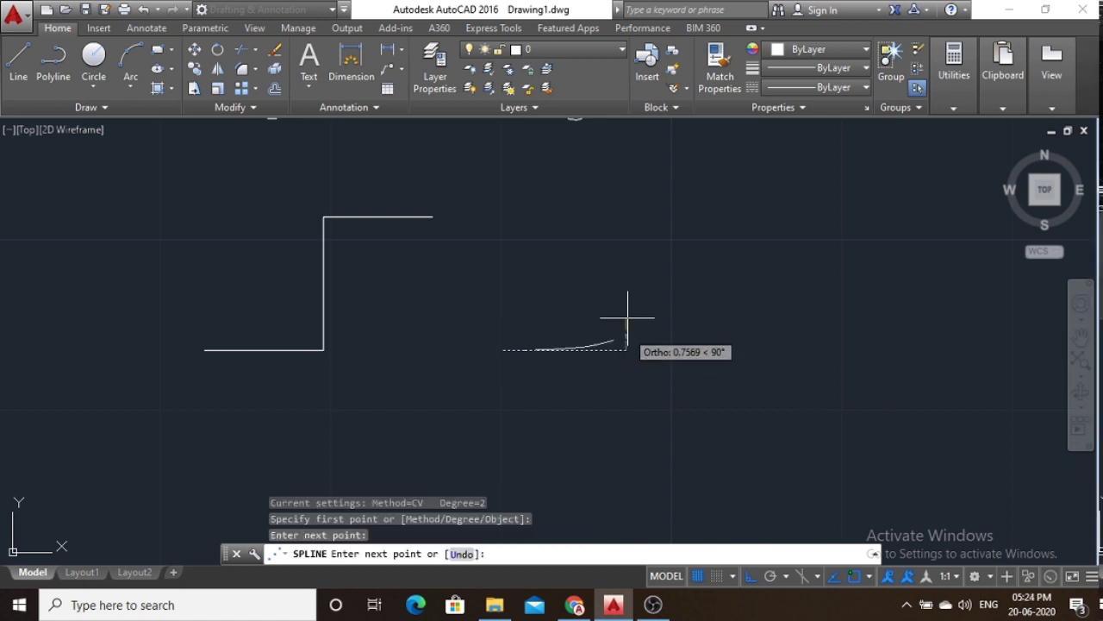
left_click(621, 216)
left_click(740, 217)
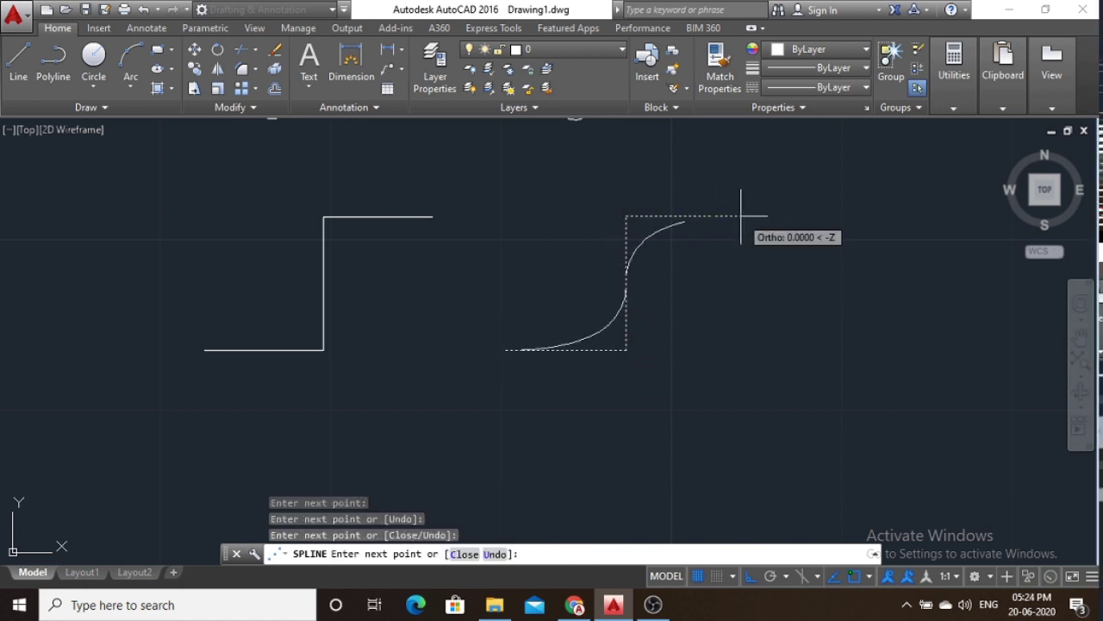
key("Return")
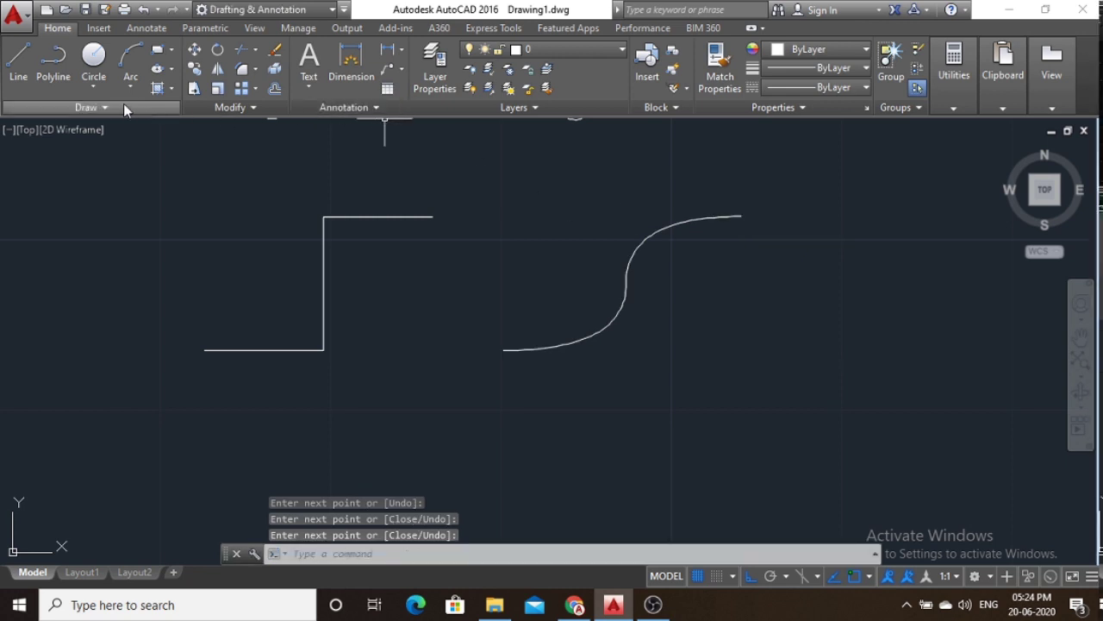
Draw a smoother degree-3 CV spline through four points further right, then recentre the view.
left_click(124, 103)
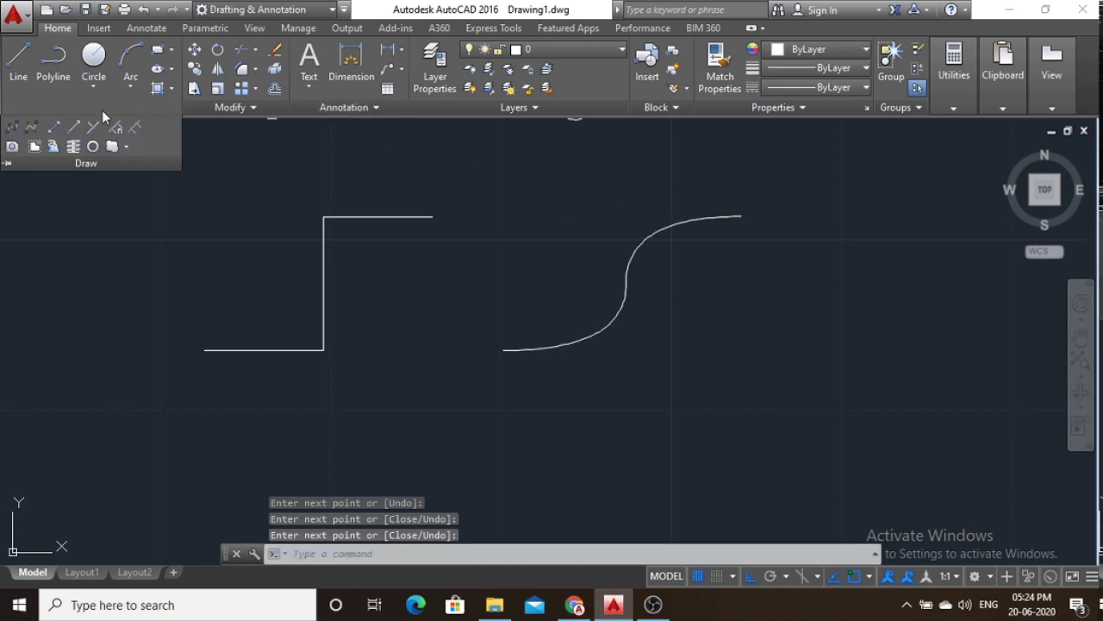
left_click(32, 127)
left_click(533, 553)
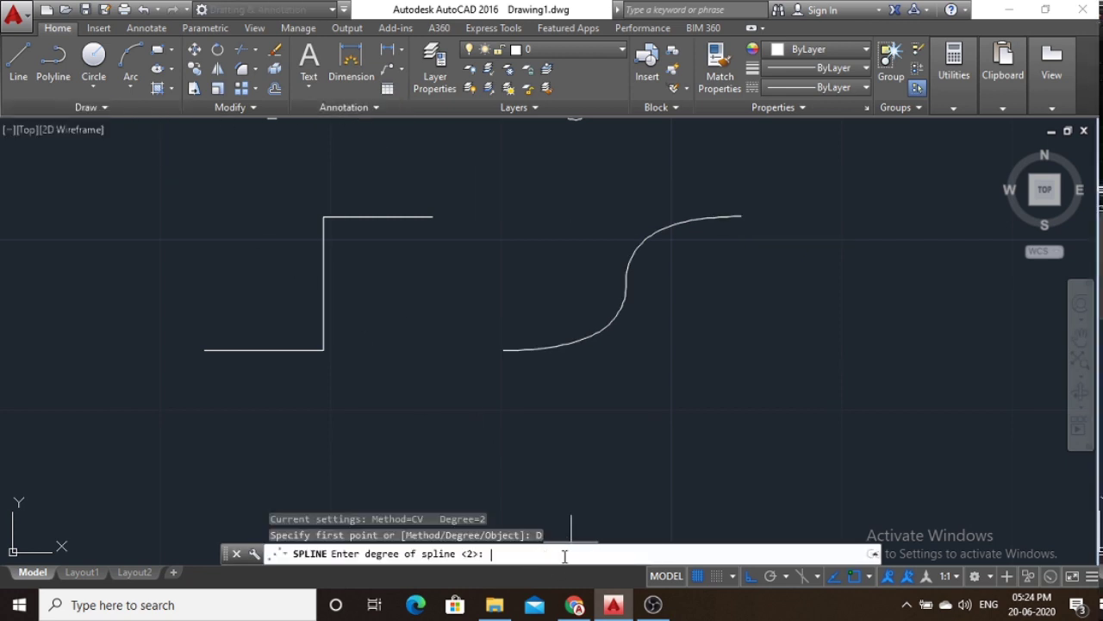
type("3")
key("Return")
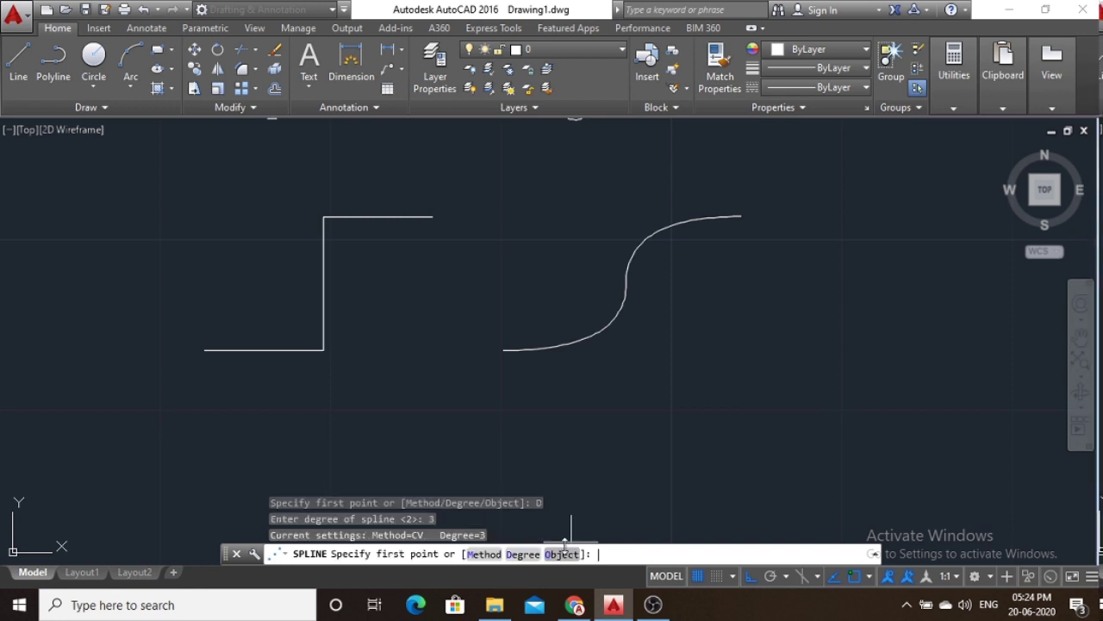
left_click(788, 352)
left_click(903, 352)
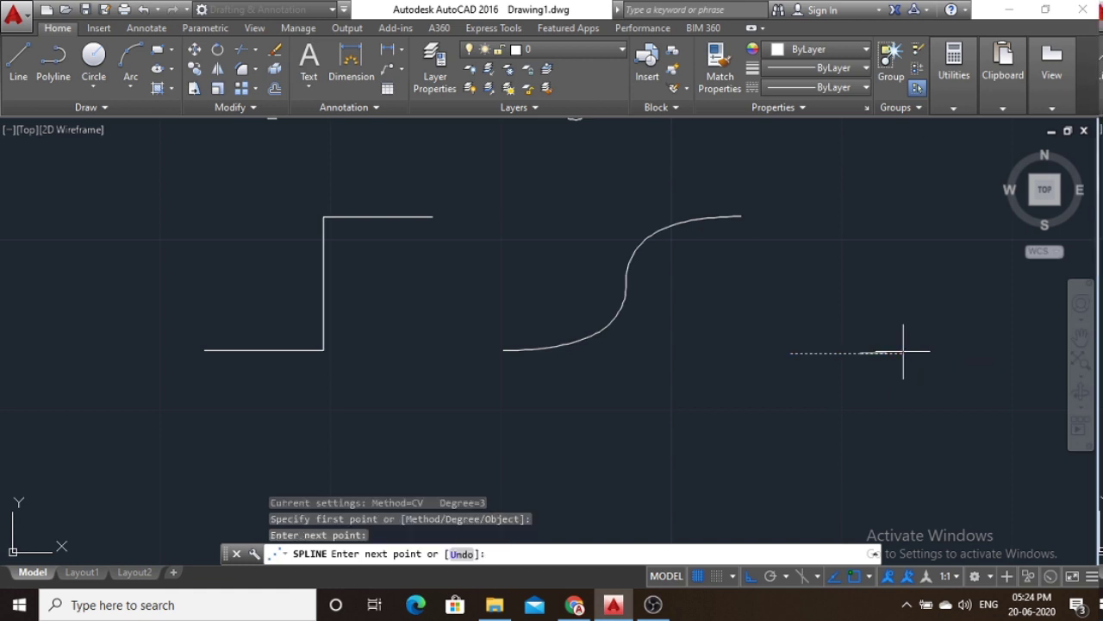
left_click(904, 229)
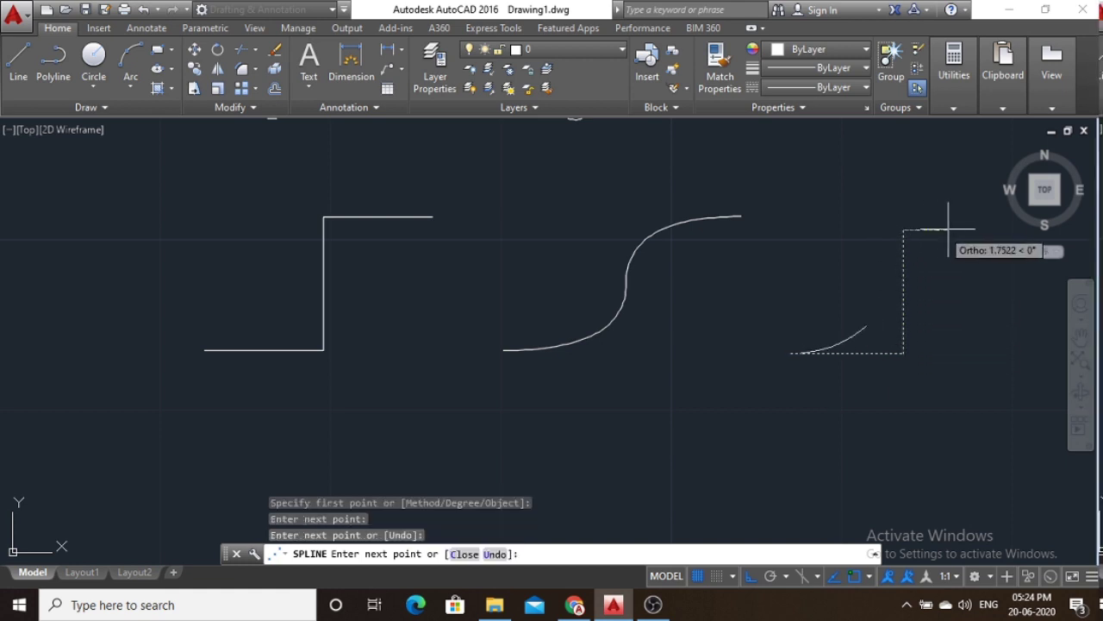
left_click(993, 230)
key("Return")
middle_click_drag(879, 327, 730, 352)
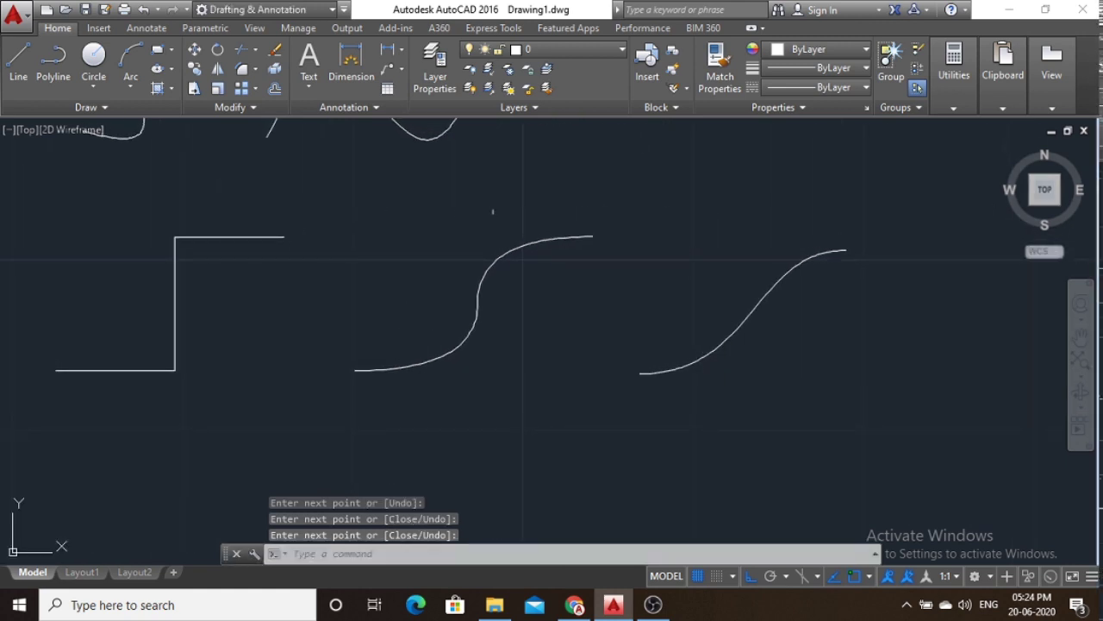
middle_click_drag(454, 190, 448, 153)
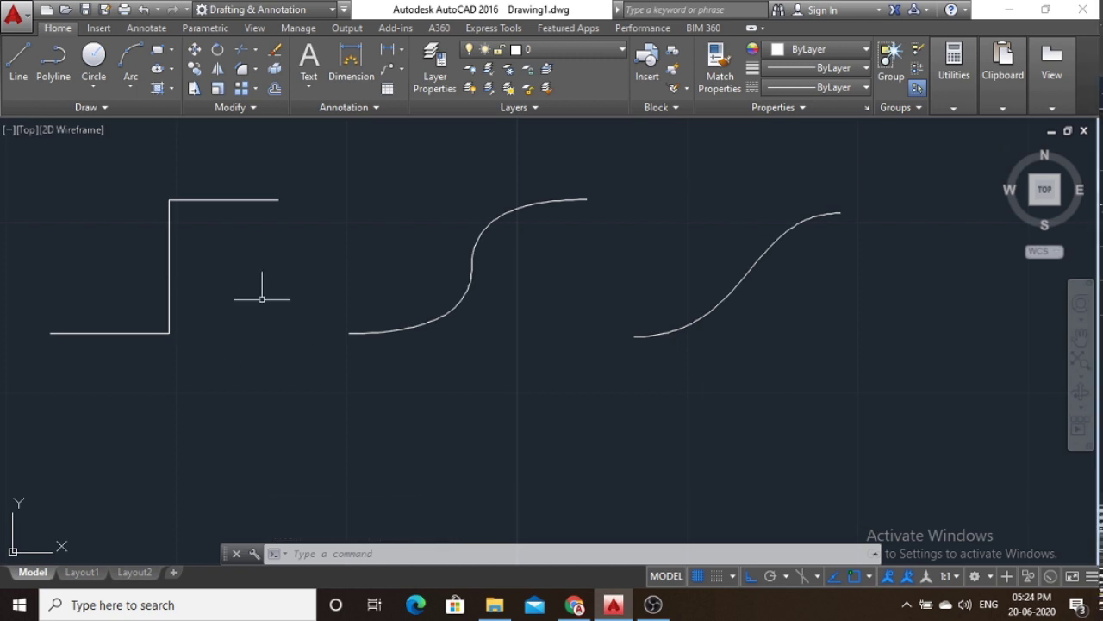
Zoom out and delete all five splines using one crossing window.
scroll(270, 302, "down", 2)
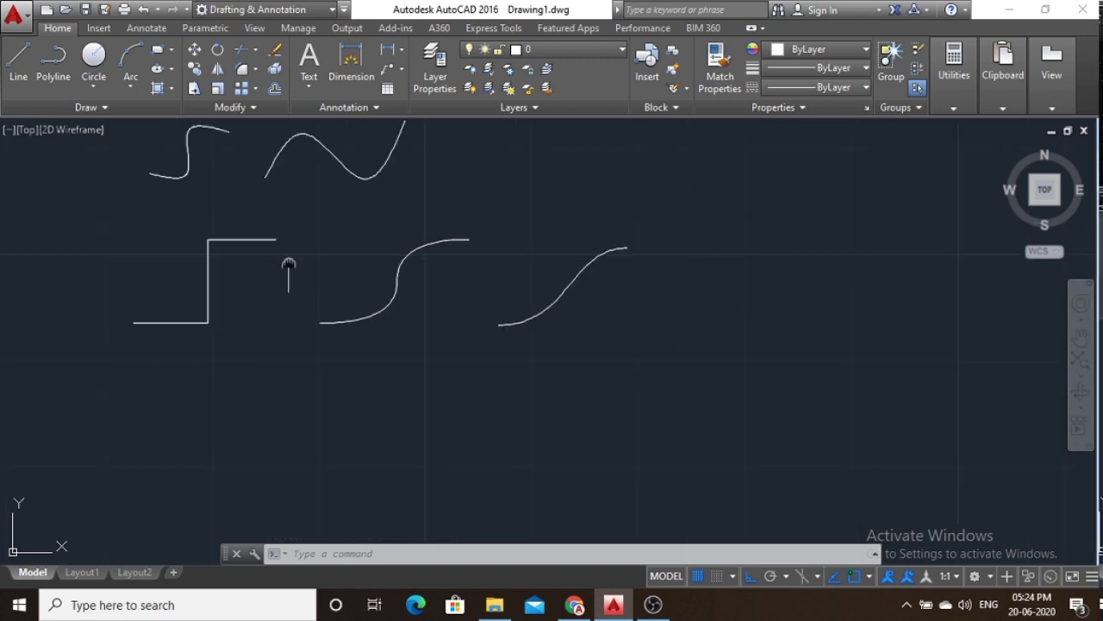
mouse_move(288, 263)
middle_mouse_down()
mouse_move(298, 310)
mouse_move(264, 327)
mouse_move(201, 324)
middle_mouse_up()
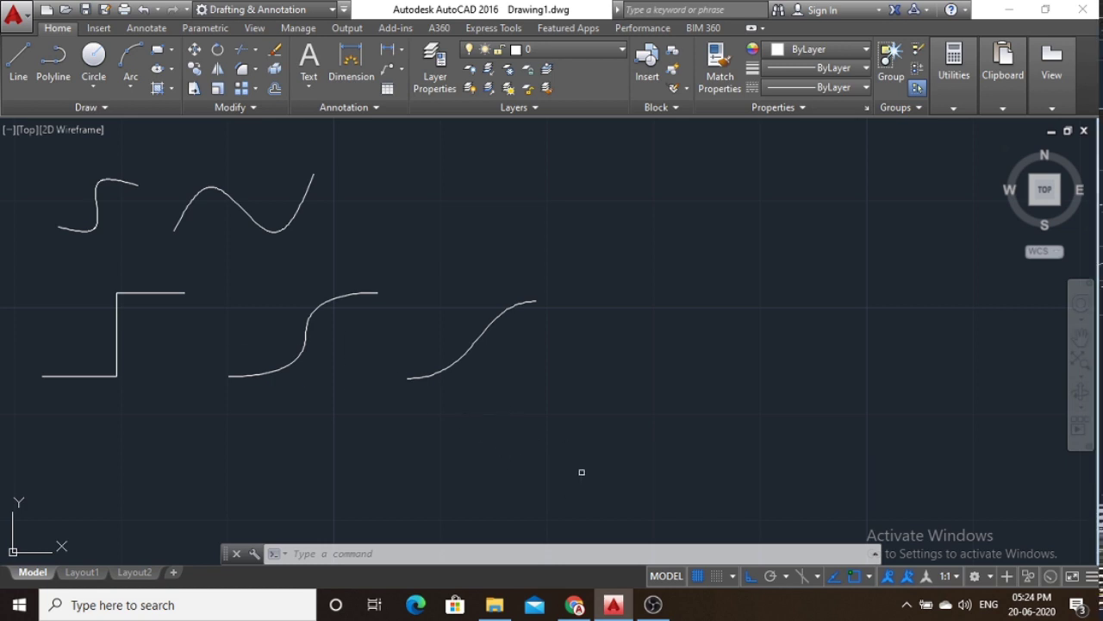
left_click(611, 468)
left_click(12, 141)
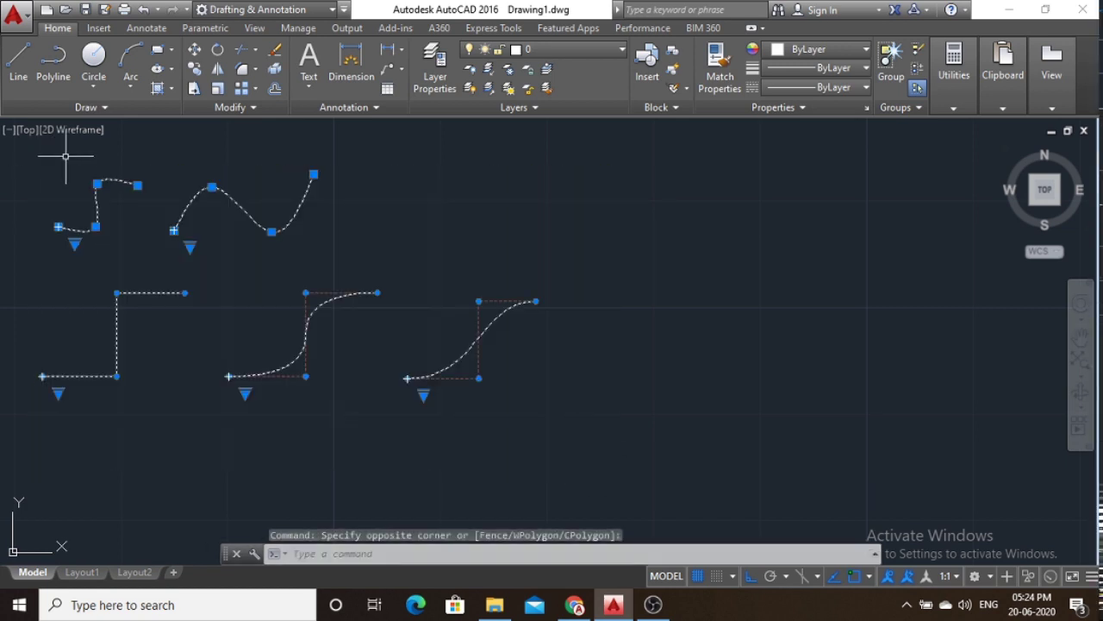
key("Delete")
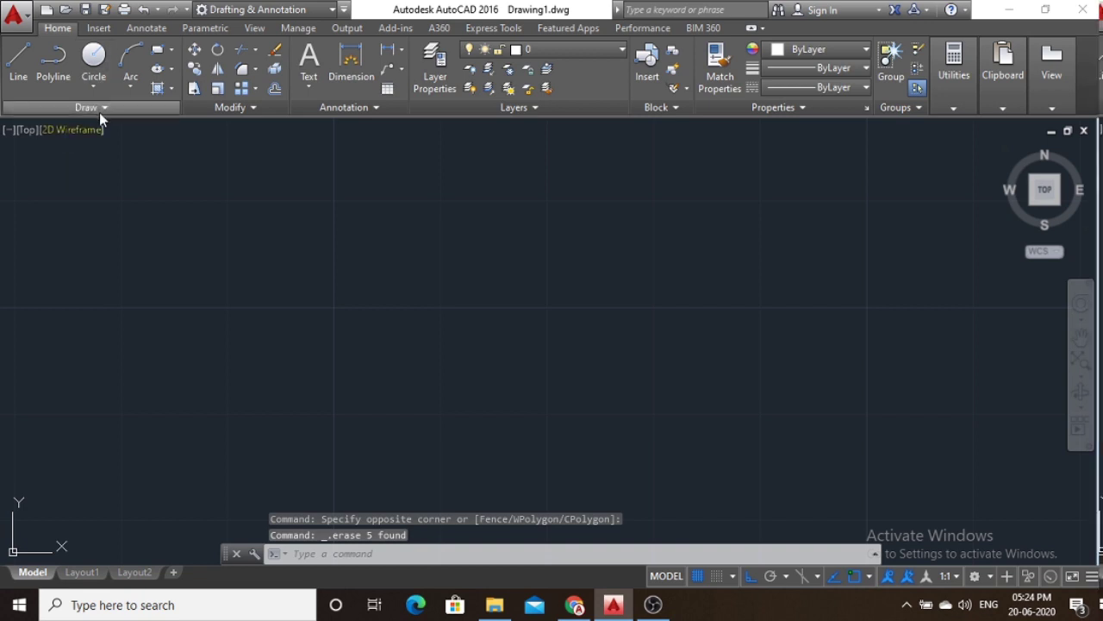
left_click(100, 107)
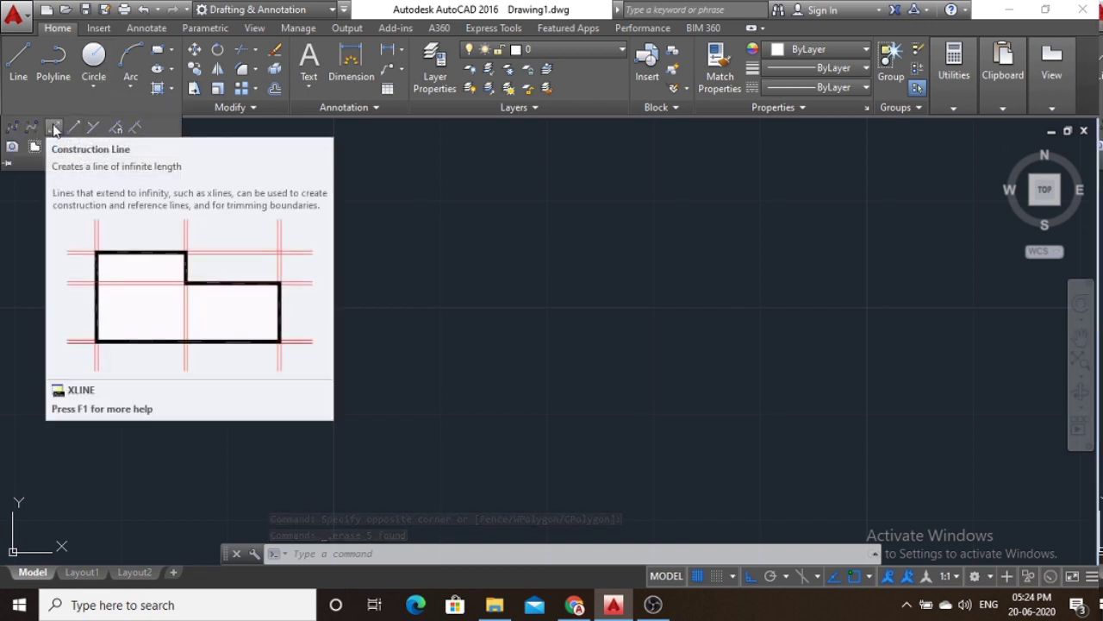
left_click(54, 128)
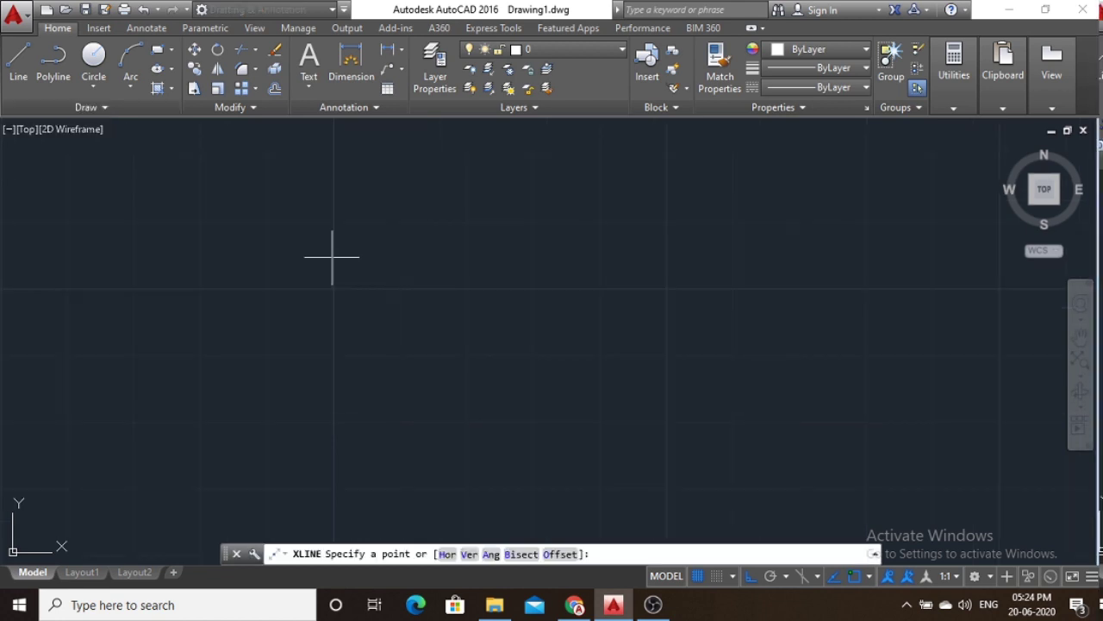
left_click(167, 223)
left_click(295, 225)
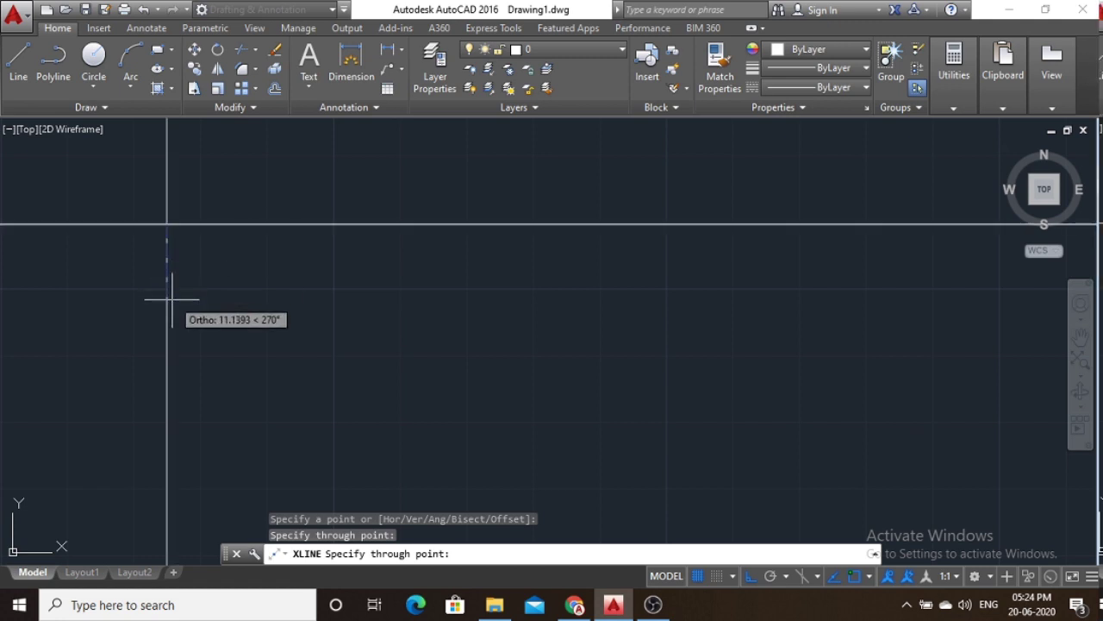
left_click(337, 223)
key("Return")
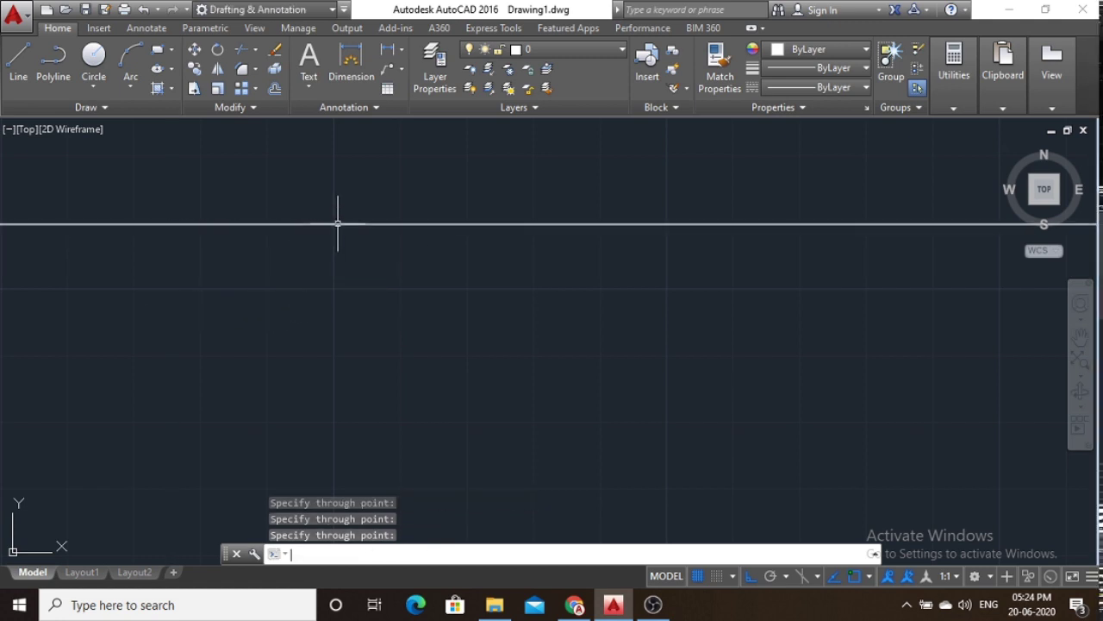
key("Return")
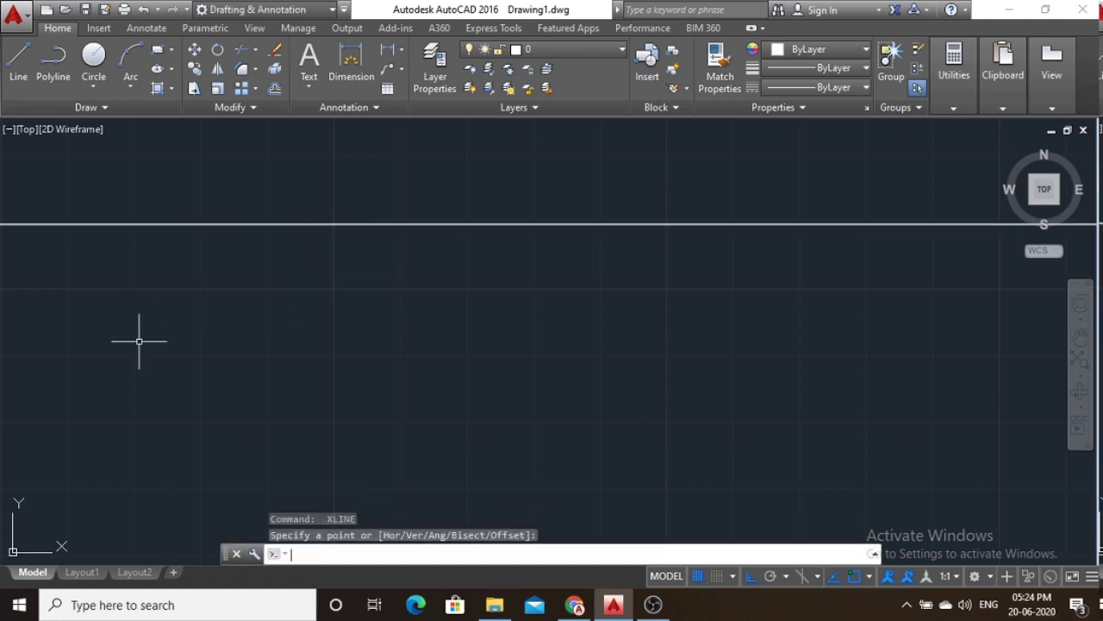
left_click(139, 341)
key("Escape")
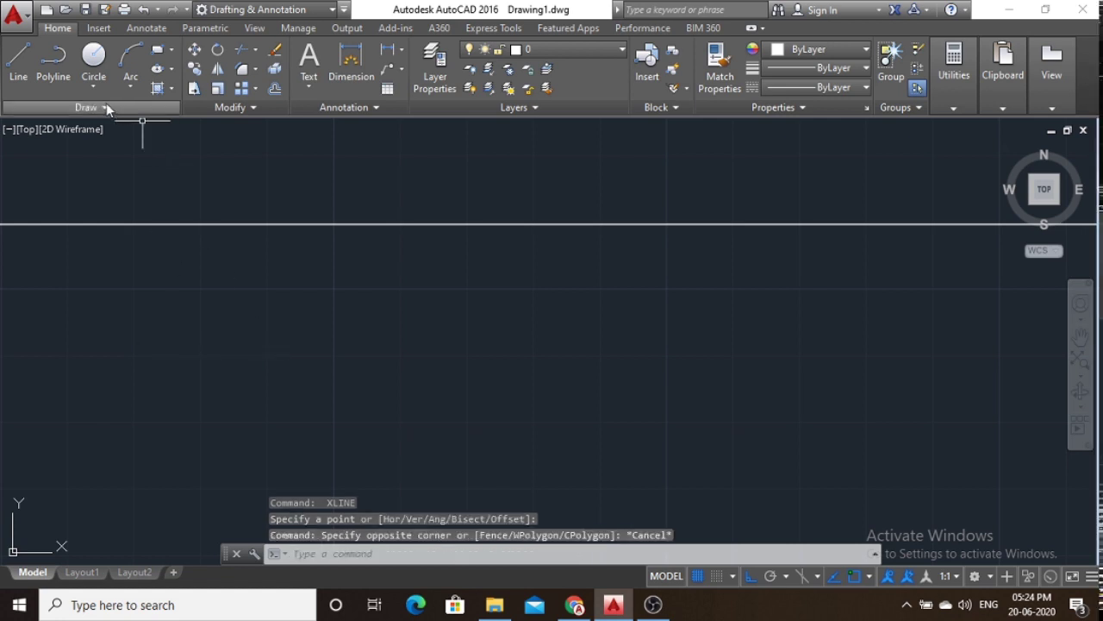
left_click(99, 105)
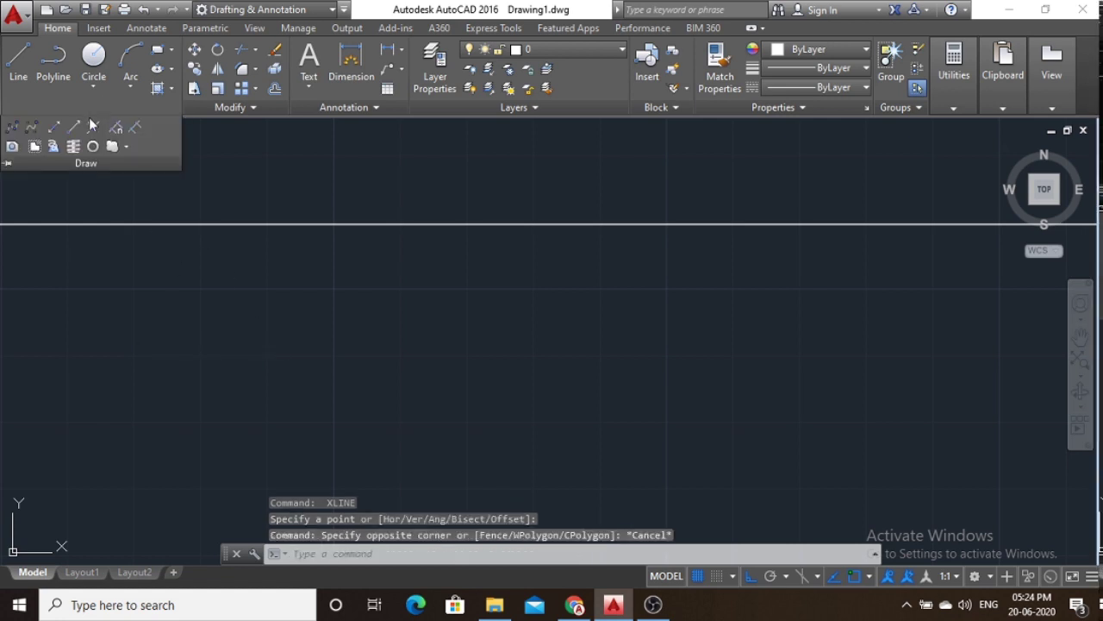
left_click(73, 126)
left_click(158, 385)
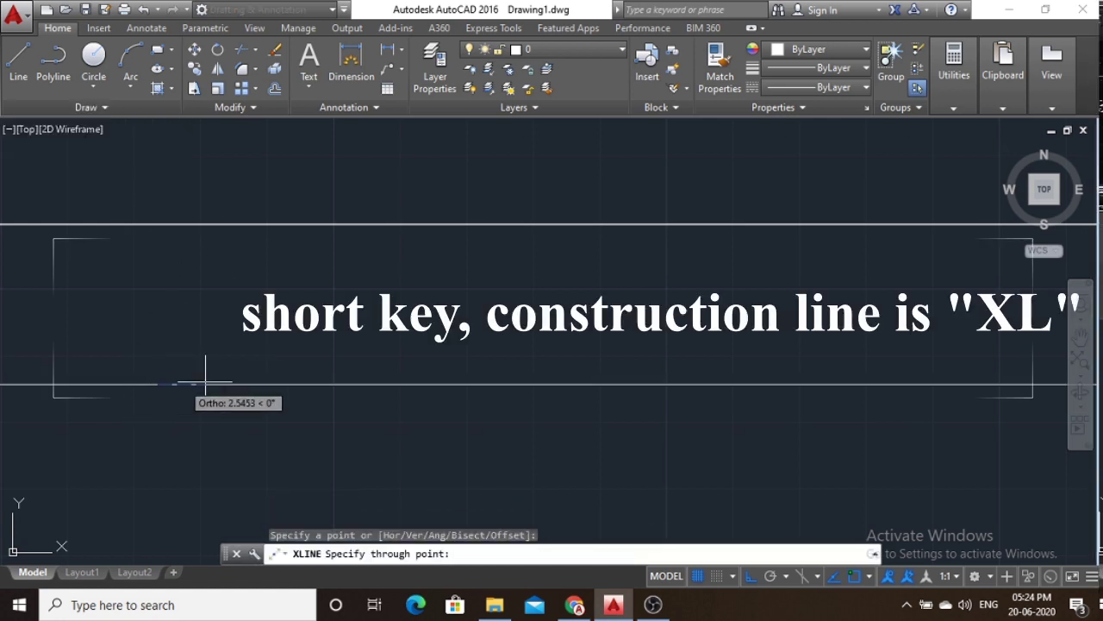
left_click(272, 384)
key("Return")
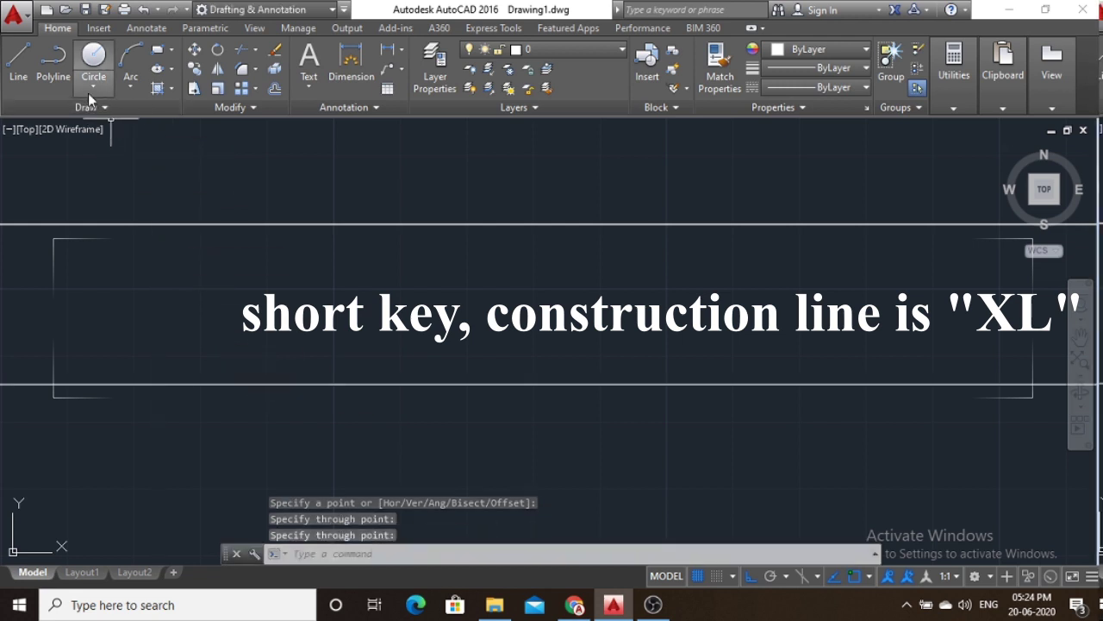
left_click(95, 109)
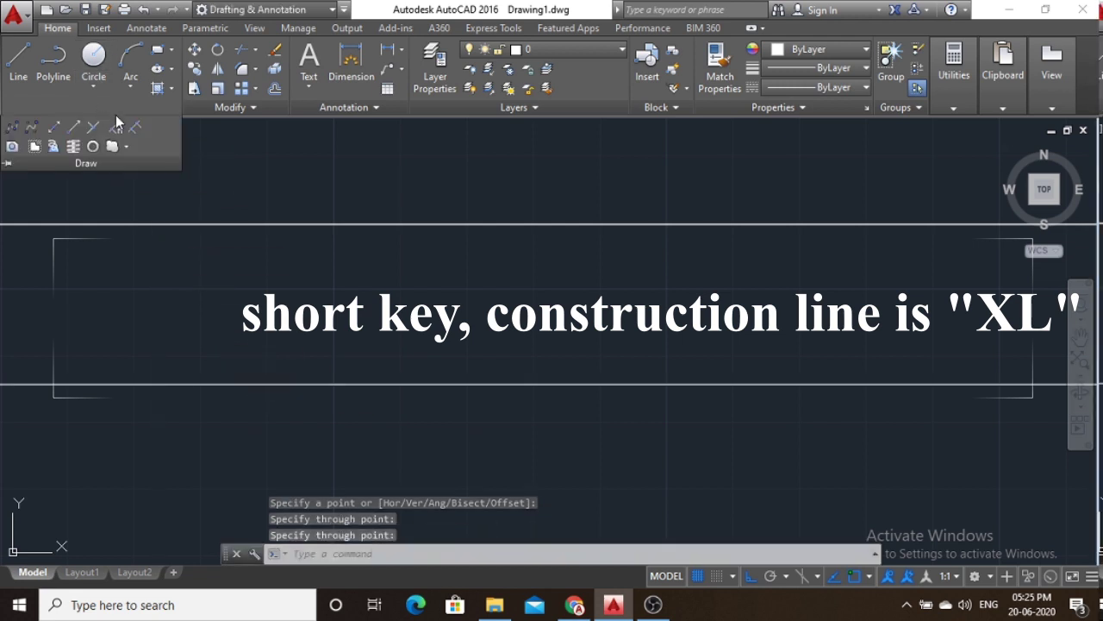
left_click(63, 129)
left_click(386, 284)
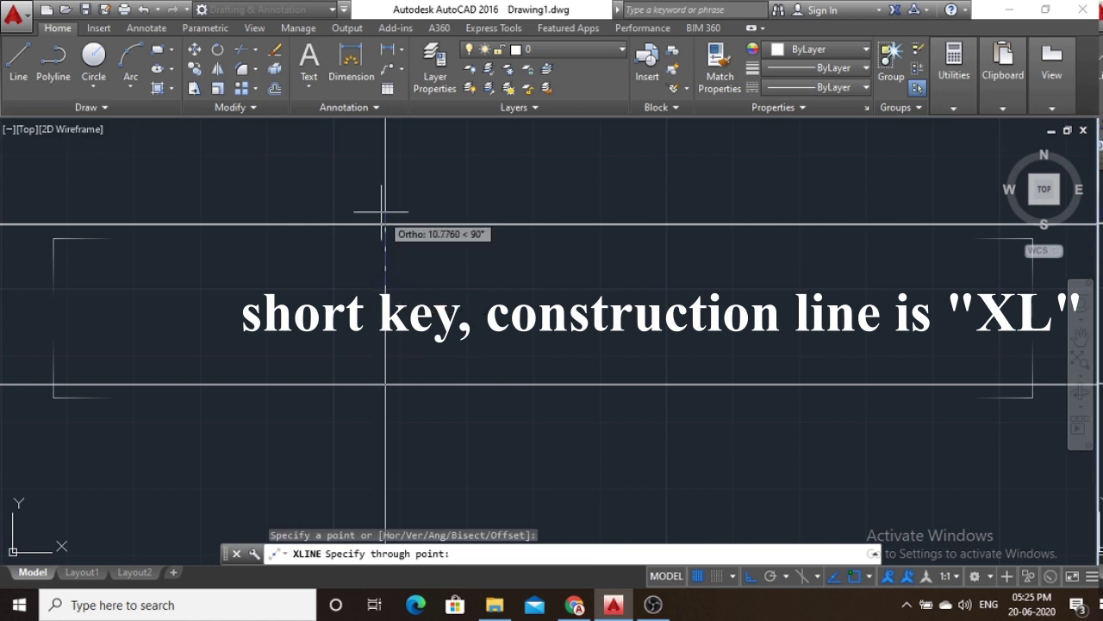
left_click(385, 224)
key("Return")
left_click(108, 109)
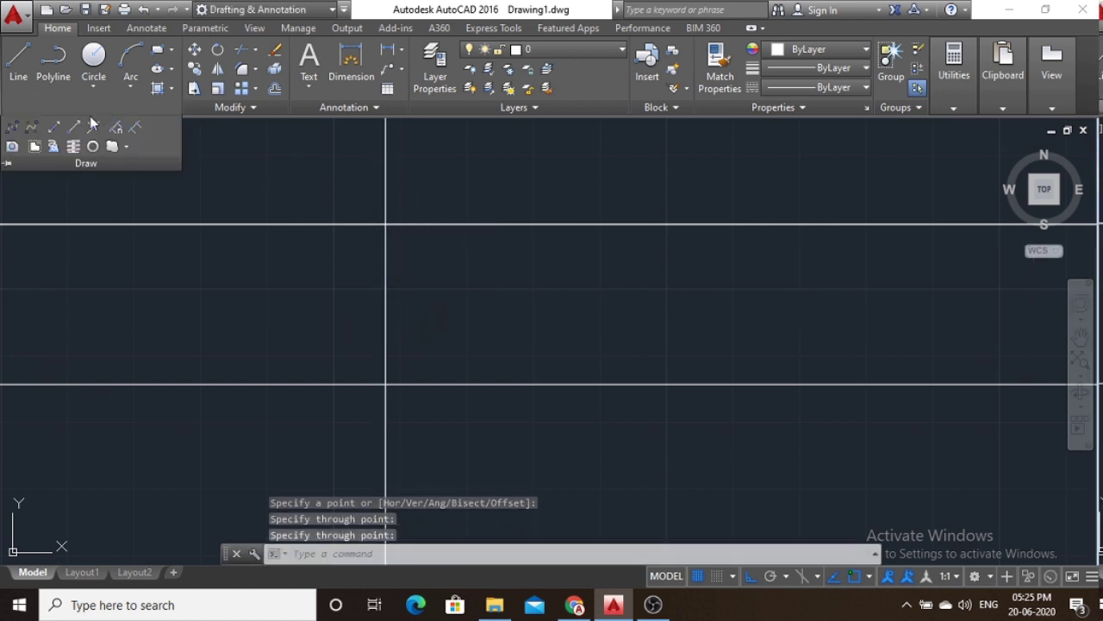
left_click(53, 127)
left_click(712, 308)
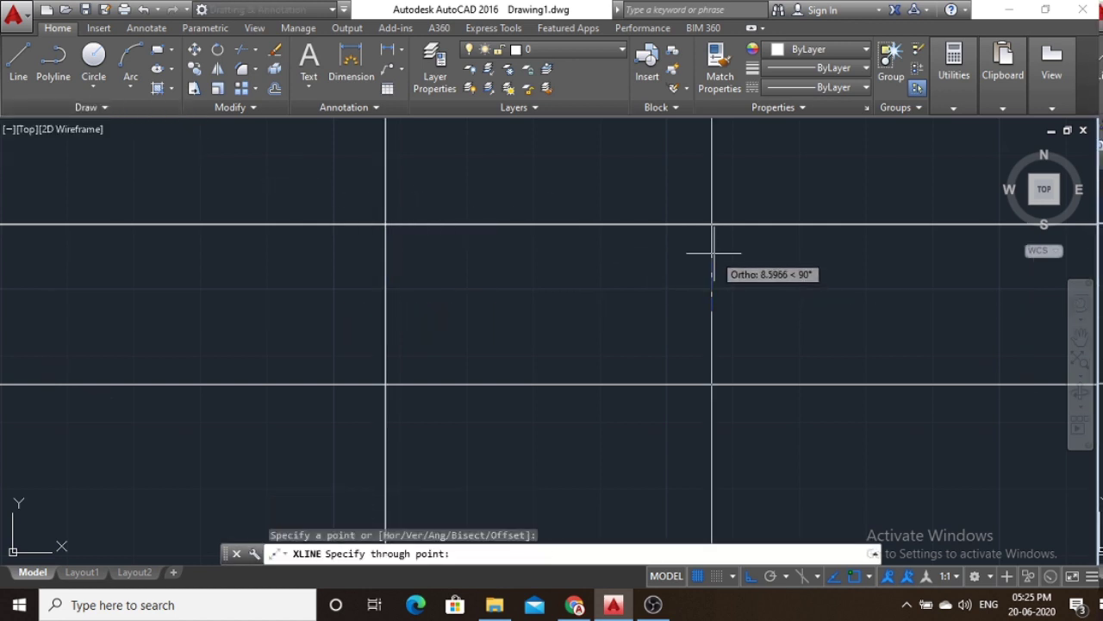
scroll(712, 246, "down", 3)
left_click(301, 179)
key("Delete")
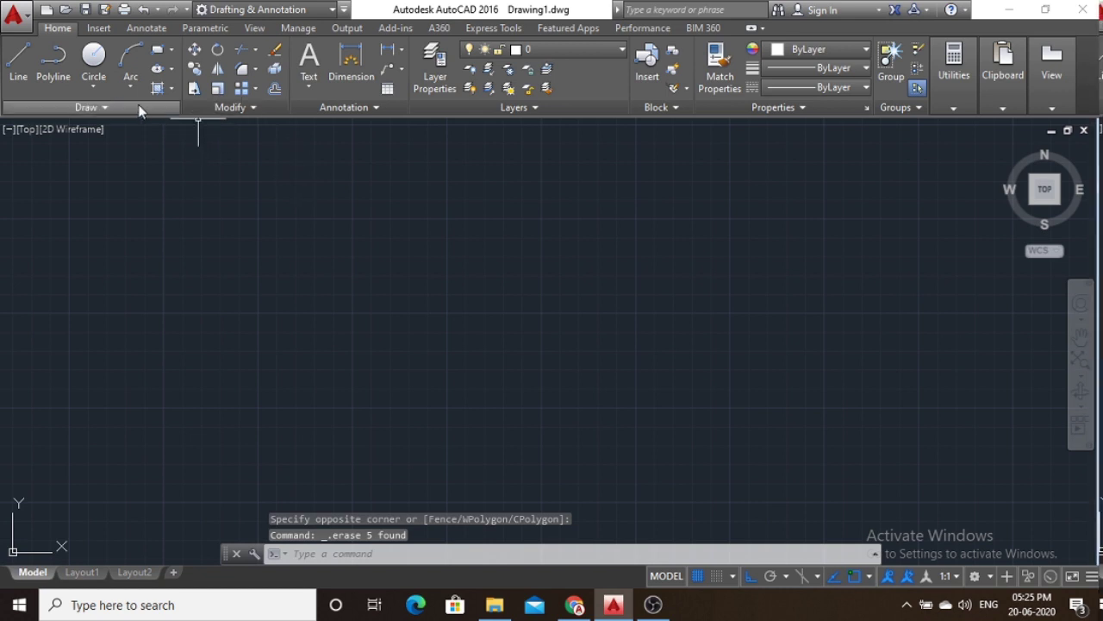
Draw a horizontal ray running right, then turn Ortho off.
left_click(138, 109)
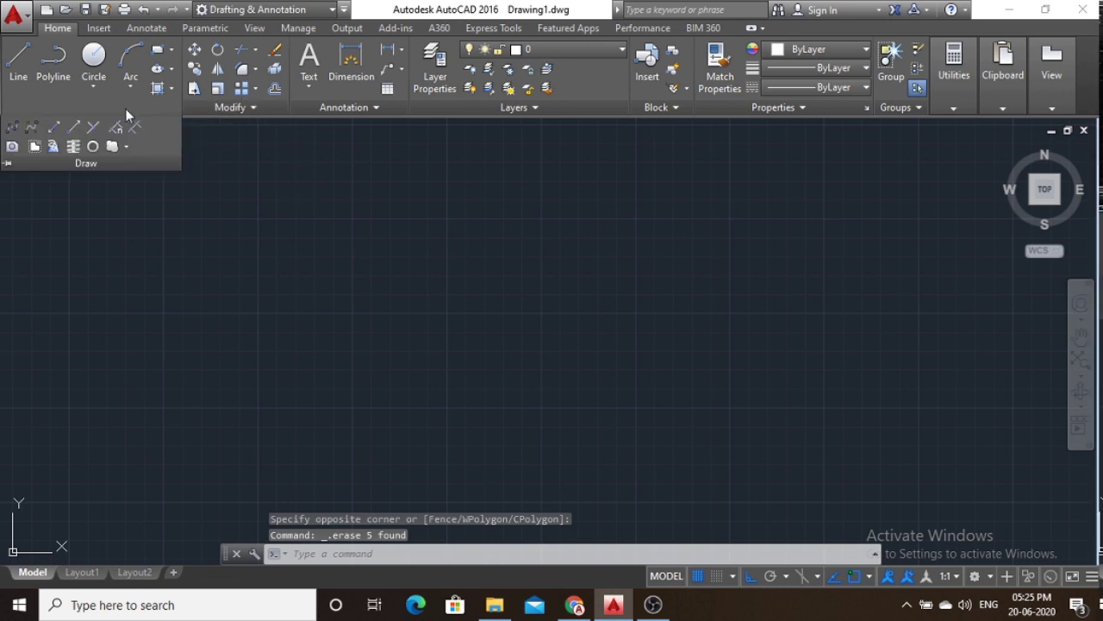
left_click(73, 129)
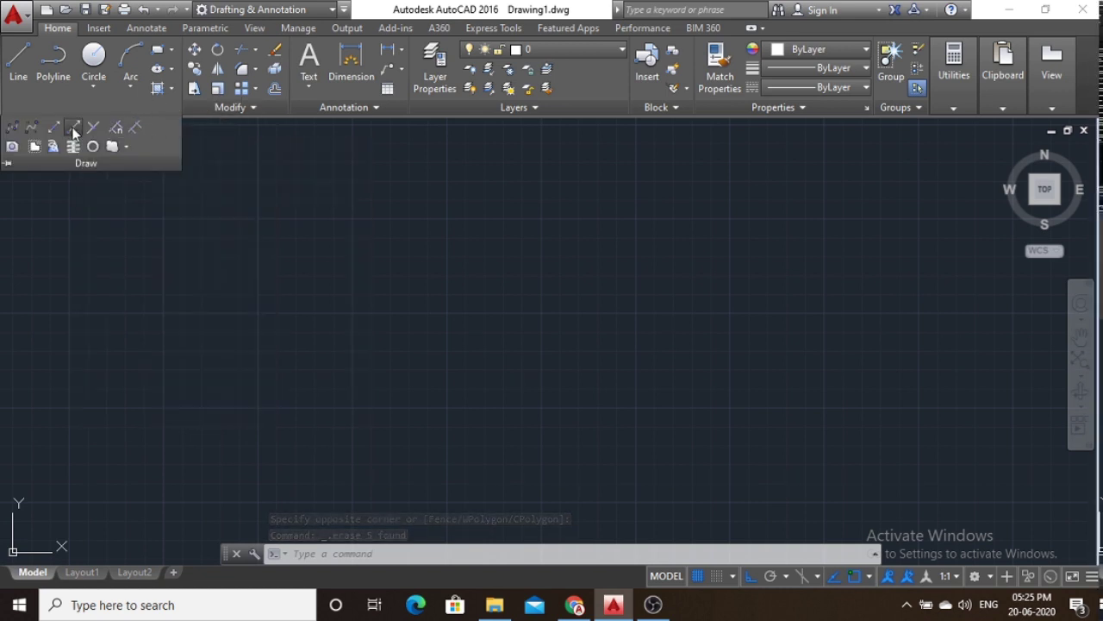
left_click(305, 280)
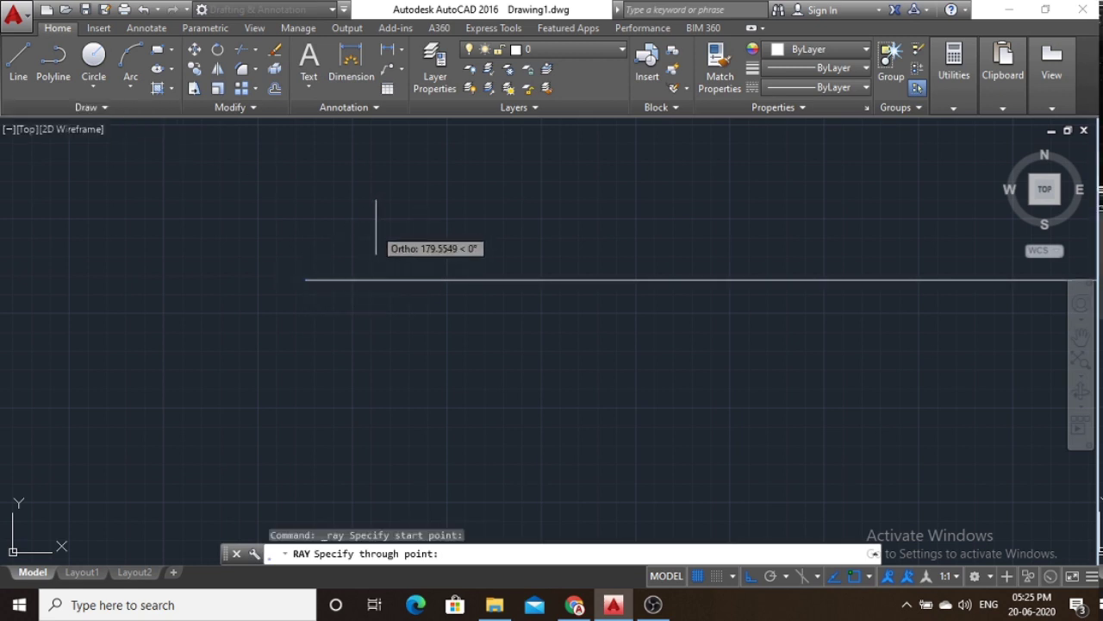
left_click(388, 236)
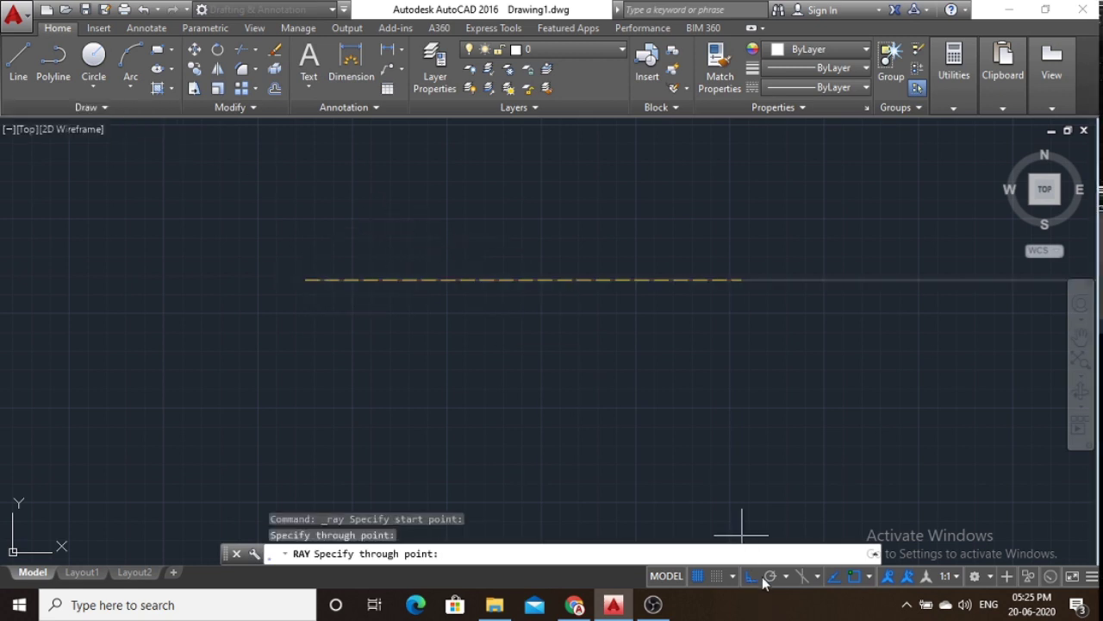
left_click(742, 527)
key("F8")
key("Escape")
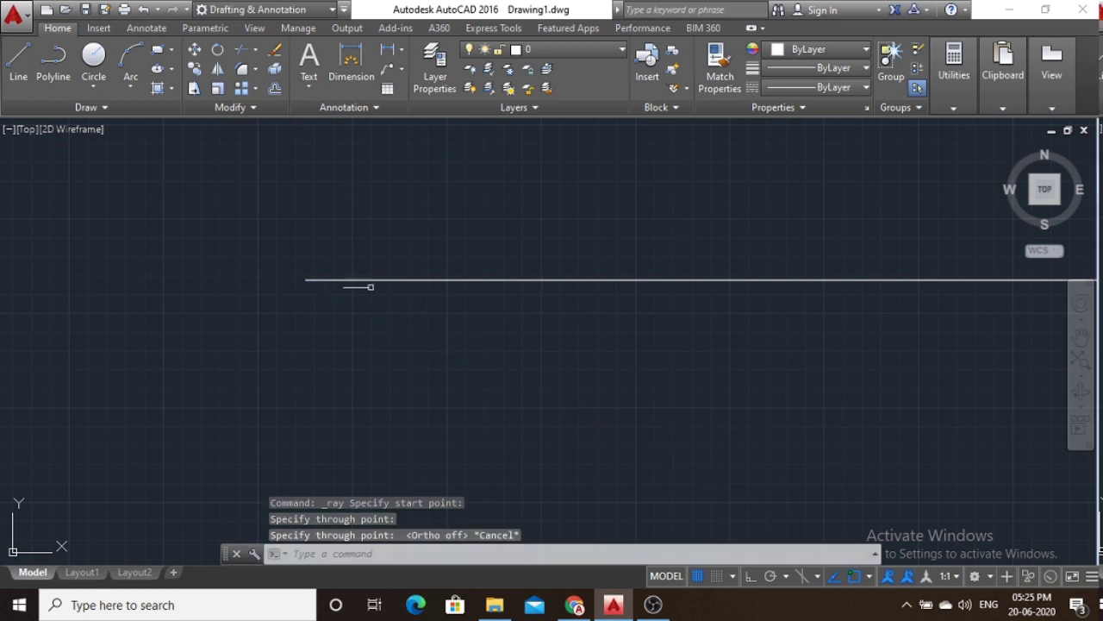
Draw two diagonal rays from a new start point at free angles.
left_click(85, 107)
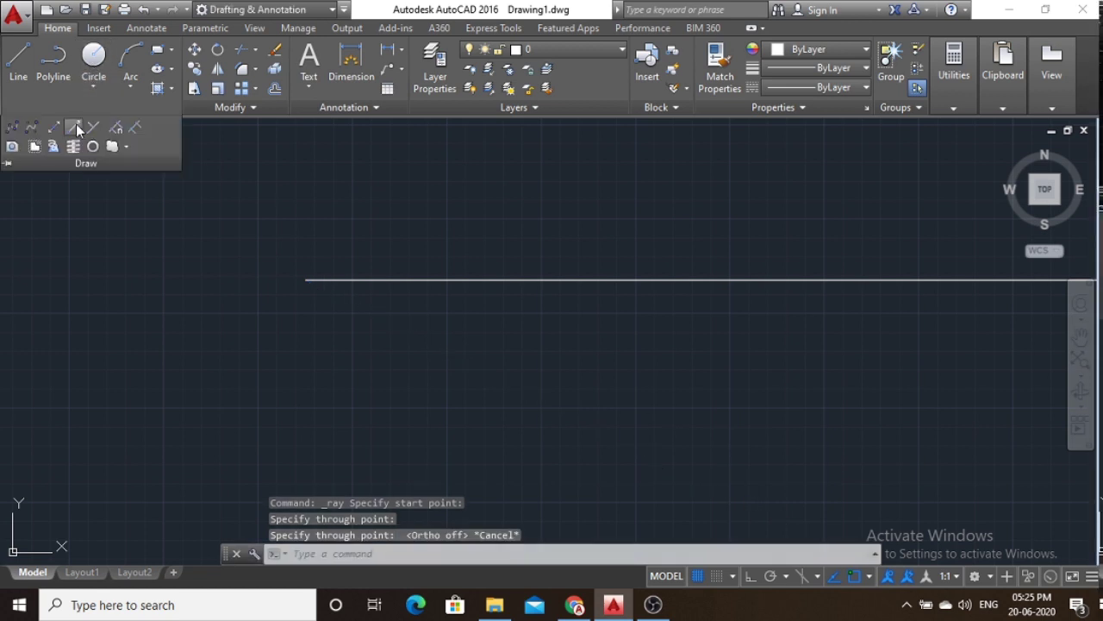
left_click(84, 128)
left_click(489, 263)
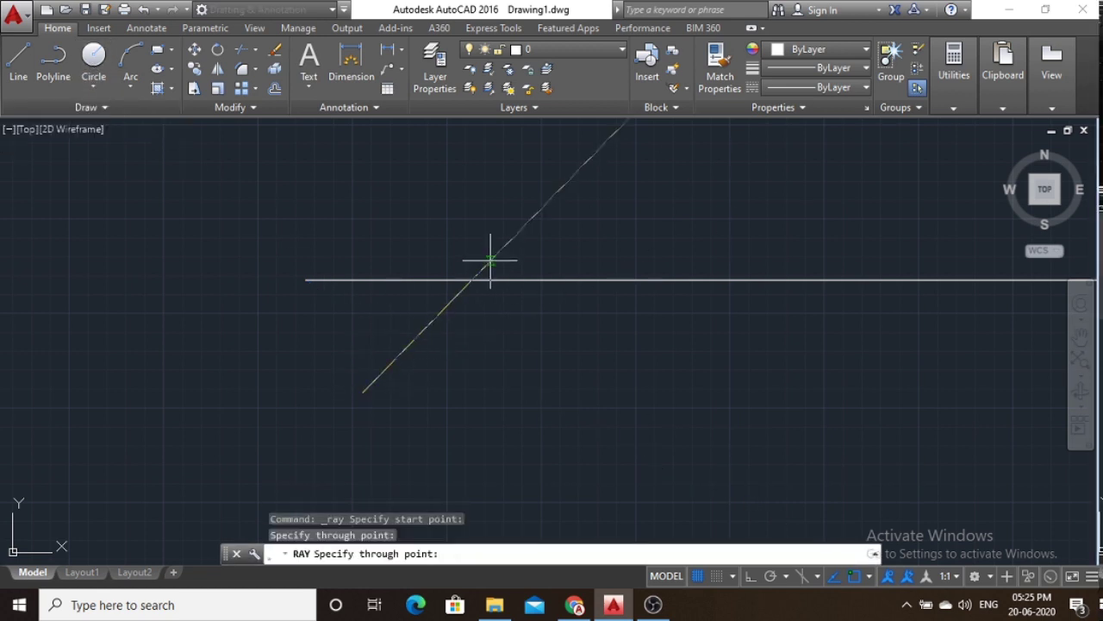
left_click(247, 344)
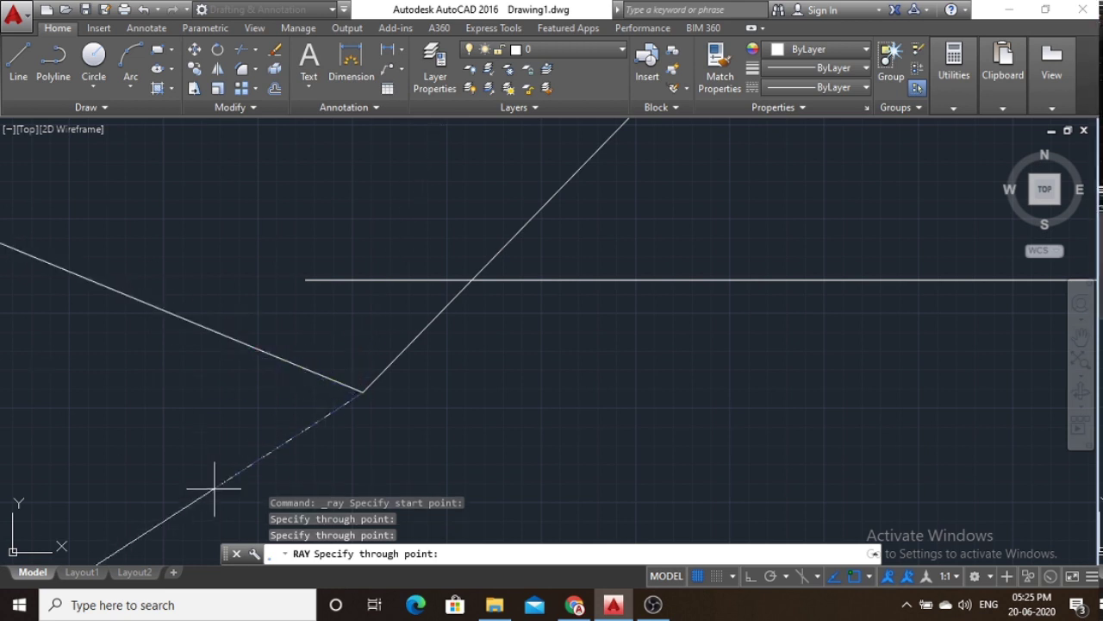
left_click(228, 481)
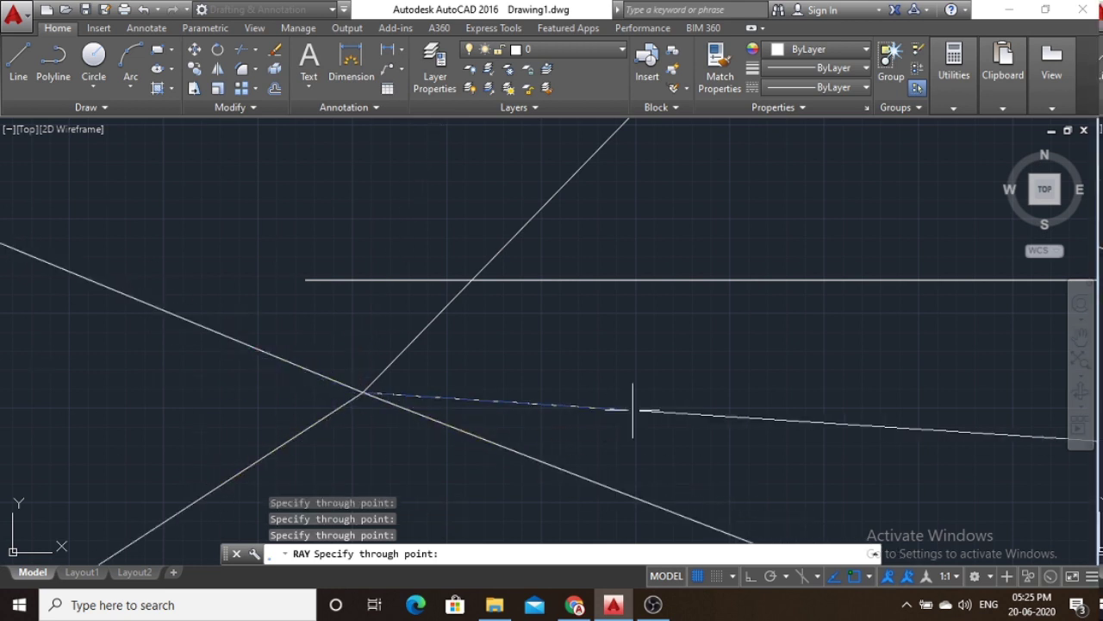
key("Escape")
Zoom out and delete the six rays and lines with a selection window.
scroll(328, 255, "down", 2)
left_click(278, 239)
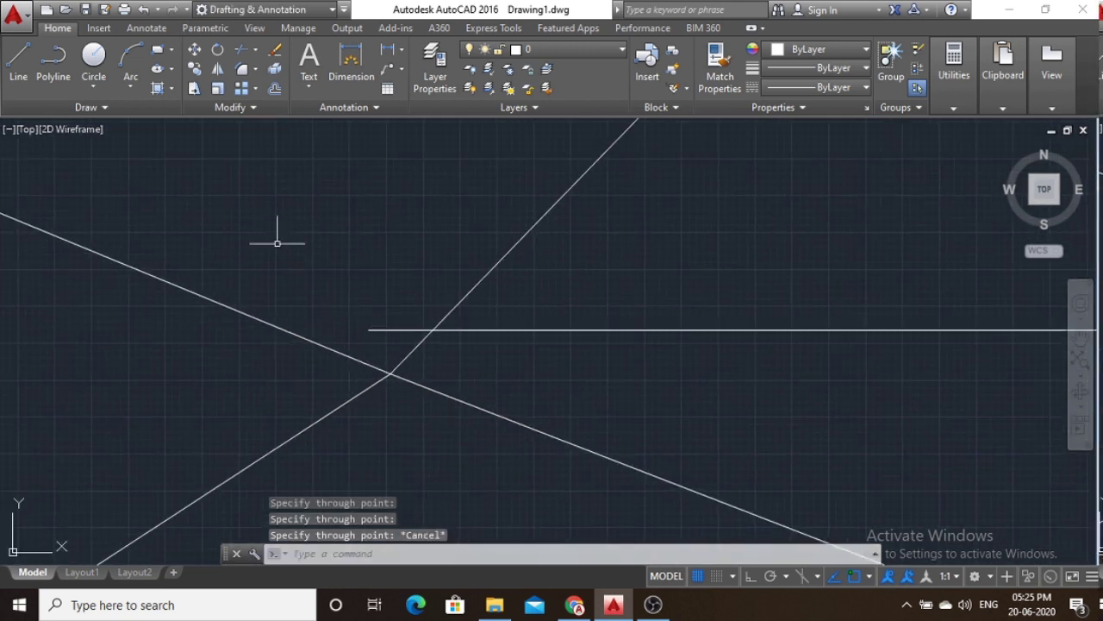
left_click(435, 228)
key("Delete")
left_click(124, 107)
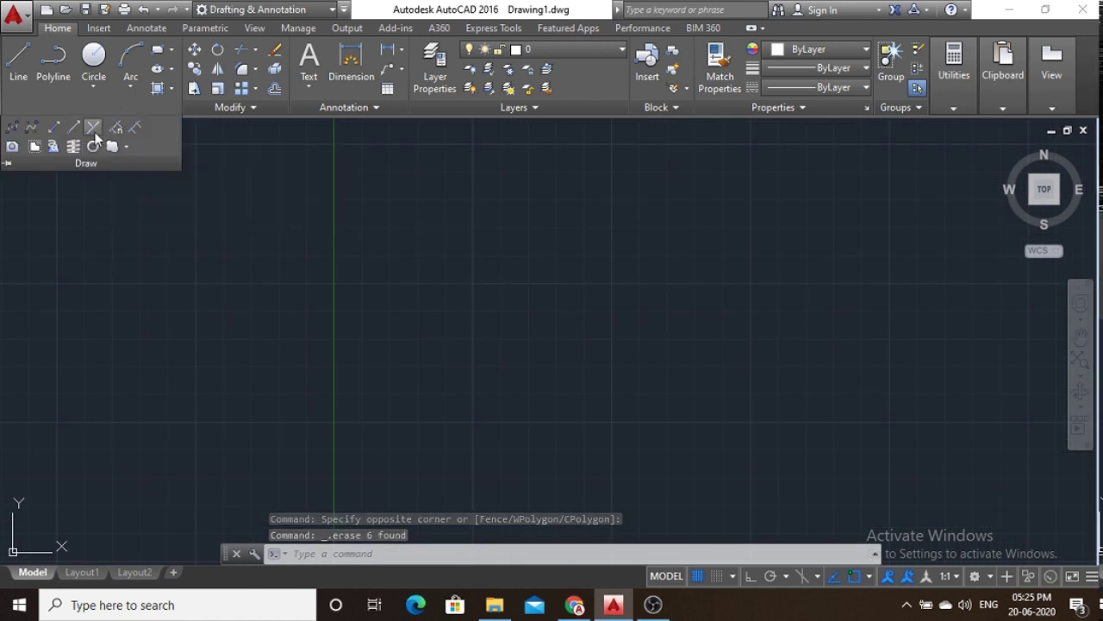
left_click(94, 128)
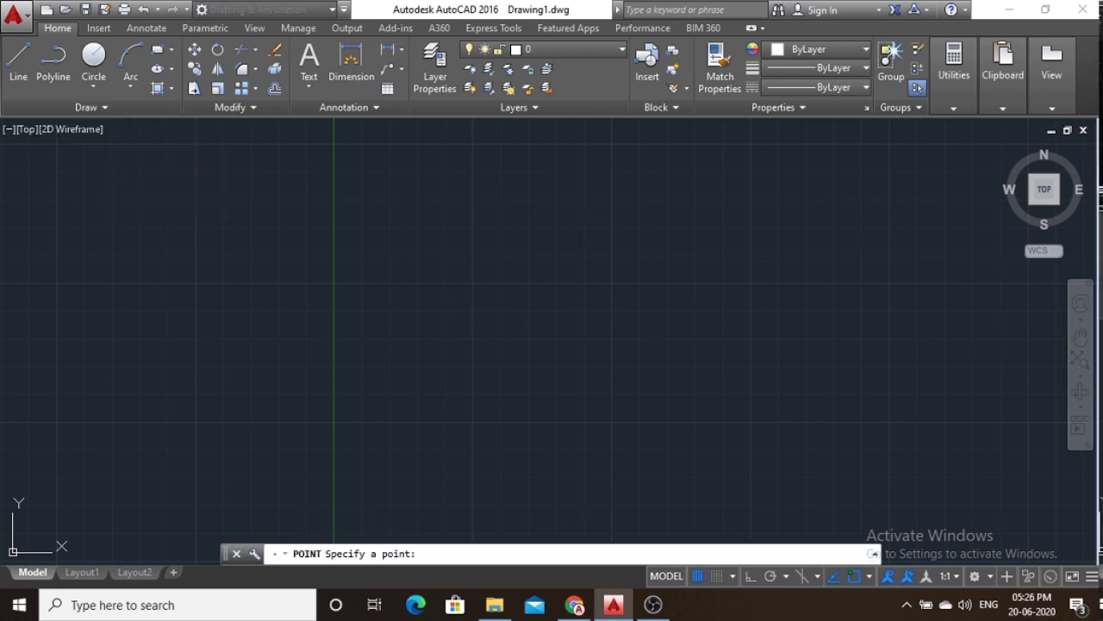
middle_click_drag(575, 316, 423, 306)
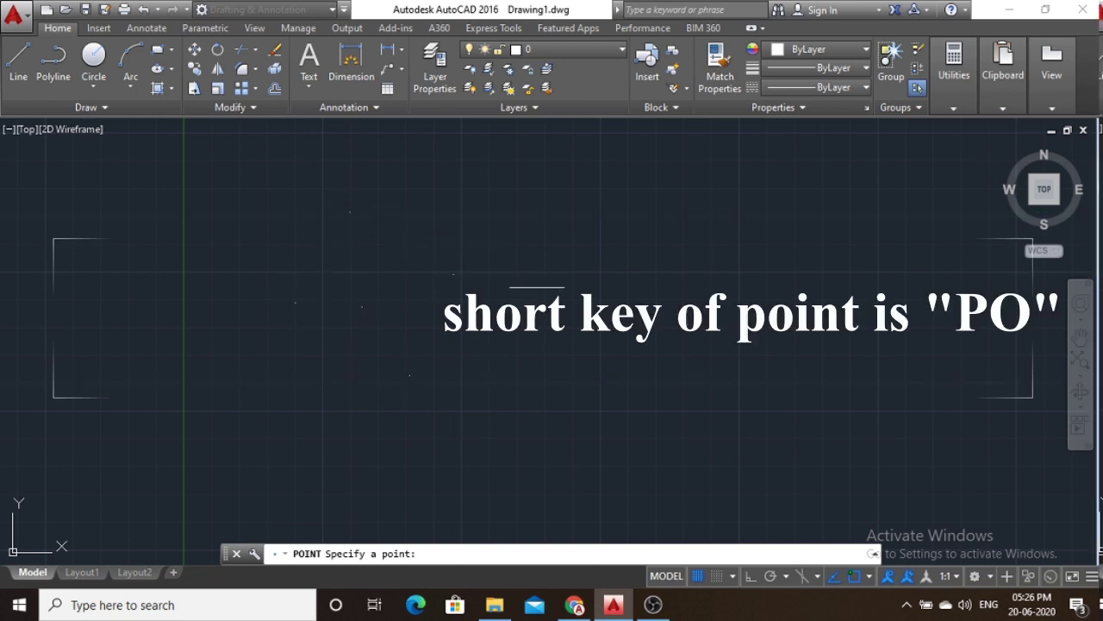
key("Escape")
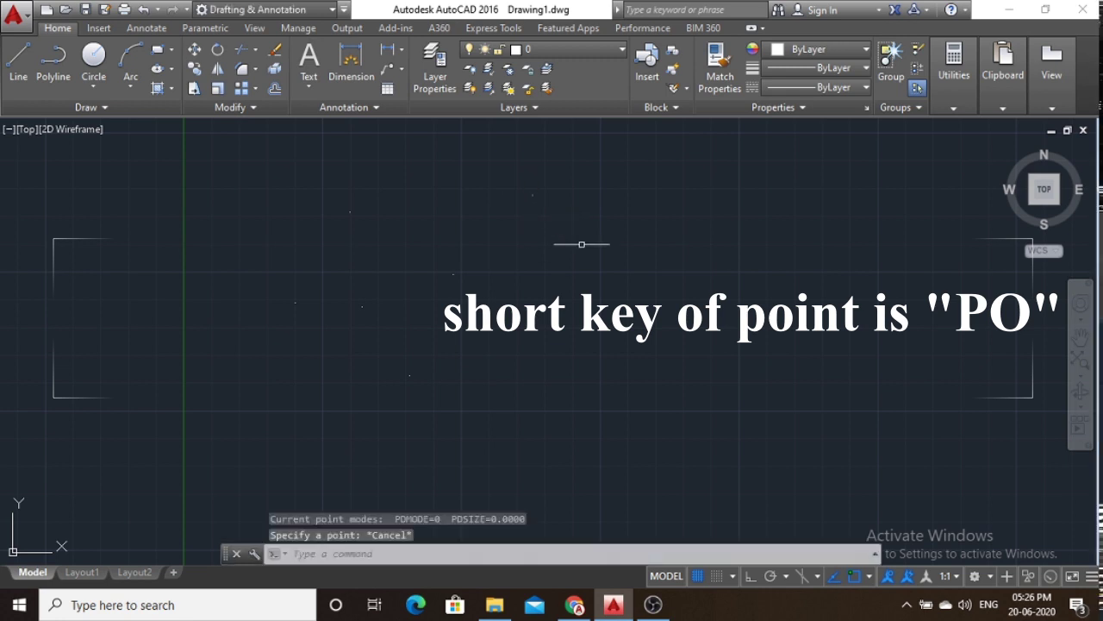
scroll(583, 252, "down", 2)
left_click(621, 392)
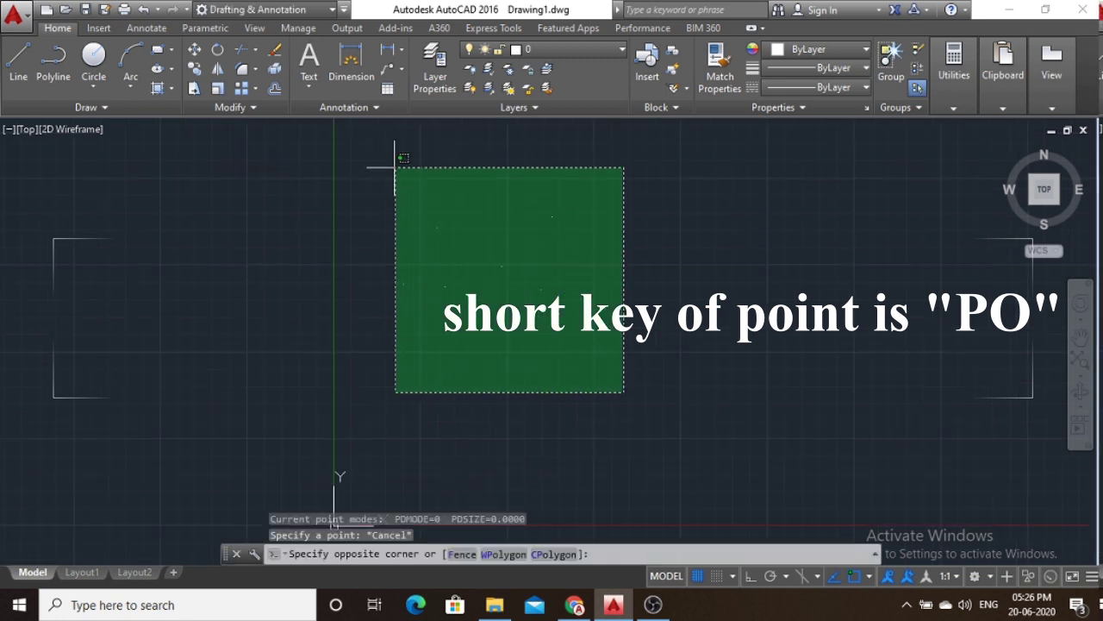
left_click(351, 145)
scroll(425, 262, "up", 2)
scroll(439, 224, "up", 2)
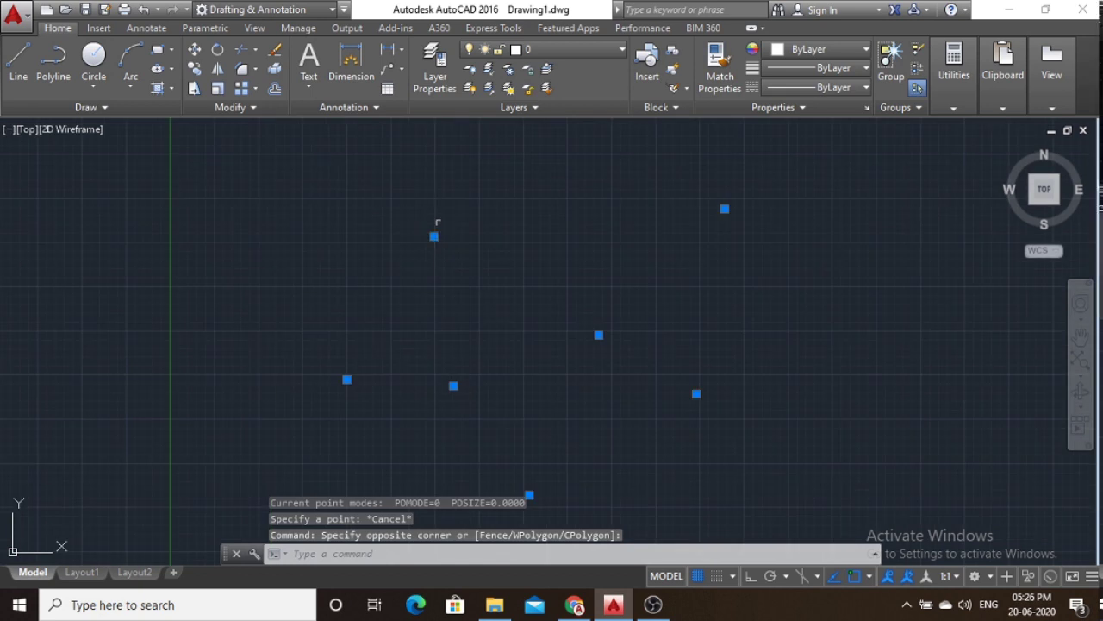
scroll(434, 226, "down", 2)
mouse_move(445, 227)
middle_mouse_down()
mouse_move(434, 203)
mouse_move(401, 207)
middle_mouse_up()
key("Delete")
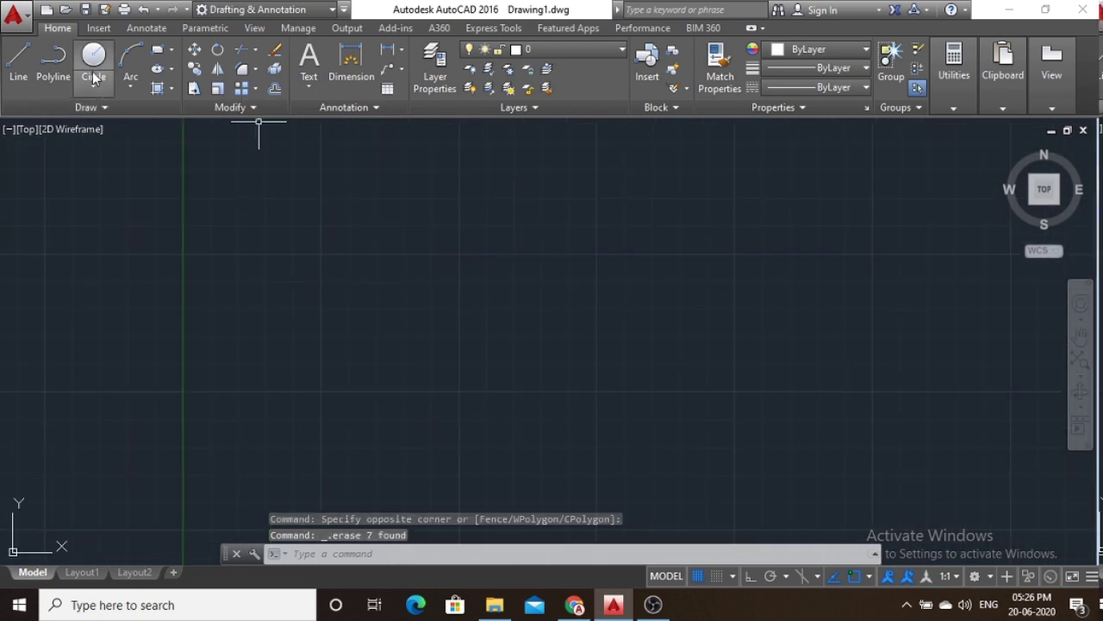
Draw a horizontal line 100 units long with Ortho on.
left_click(101, 107)
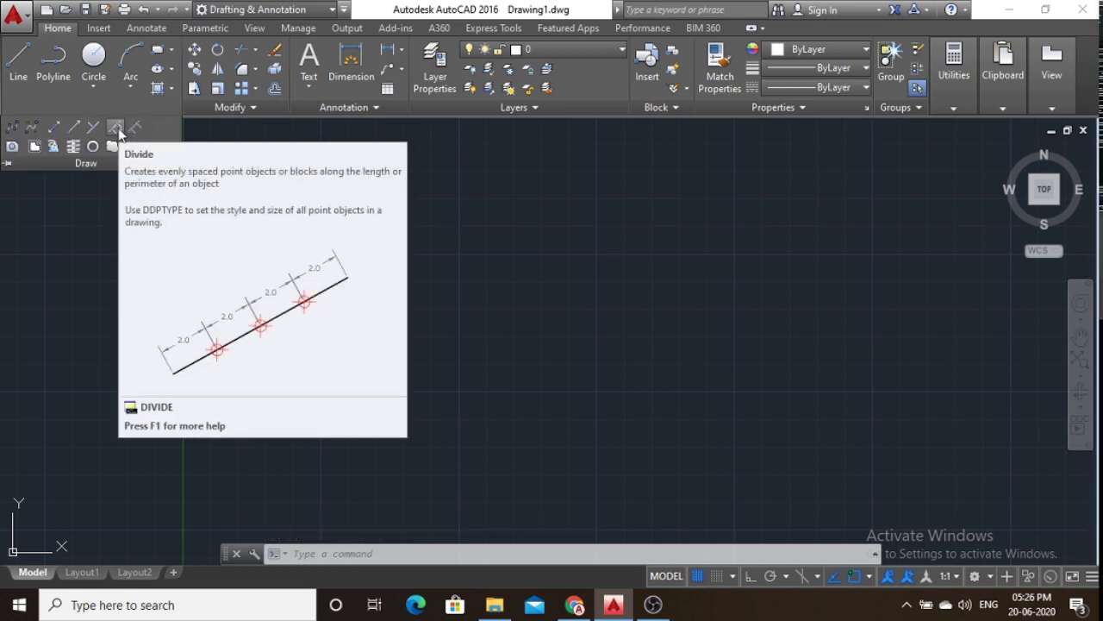
left_click(115, 128)
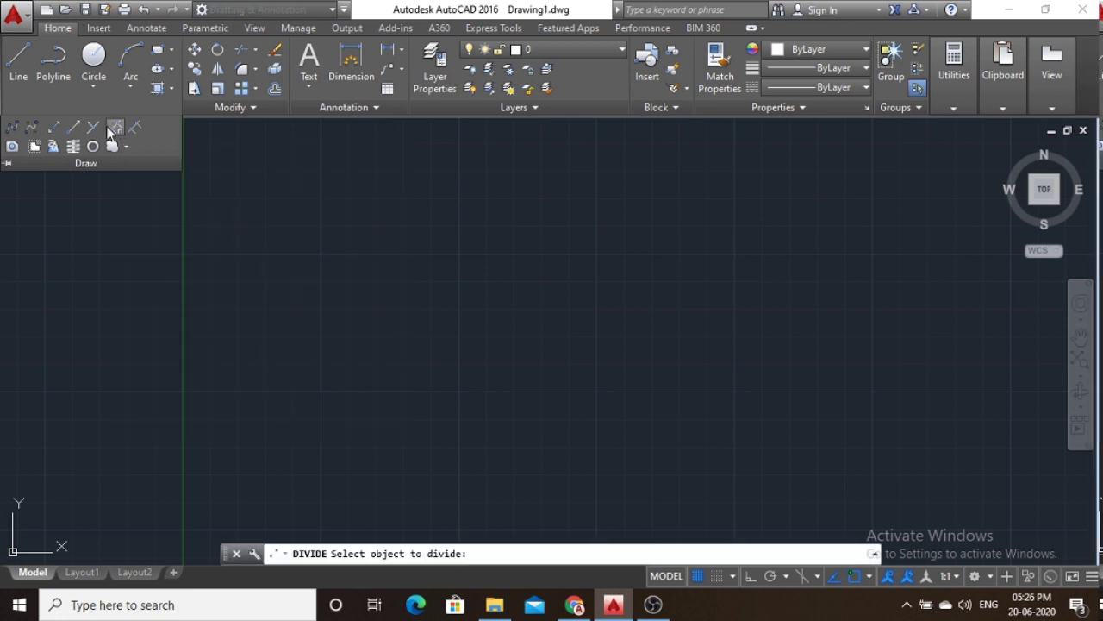
left_click(19, 67)
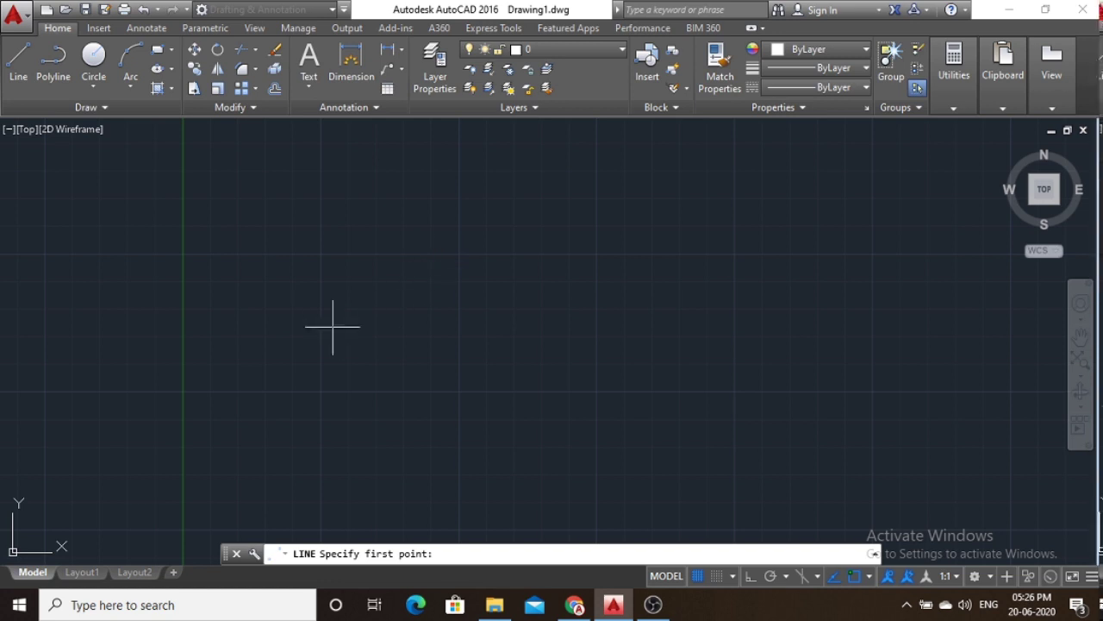
scroll(331, 294, "up", 3)
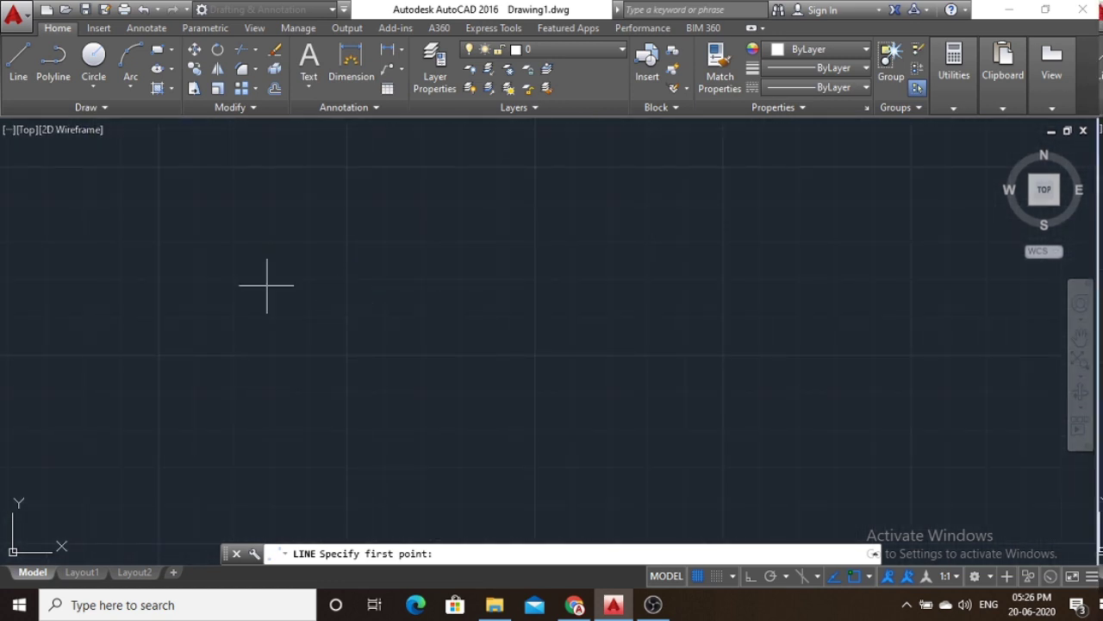
left_click(212, 265)
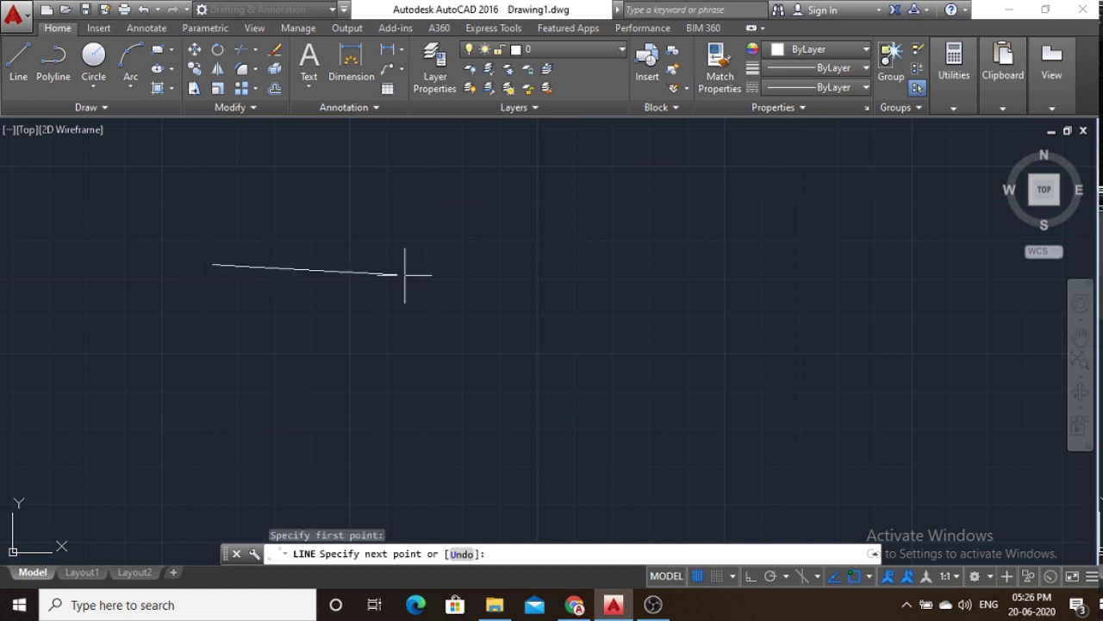
left_click(751, 576)
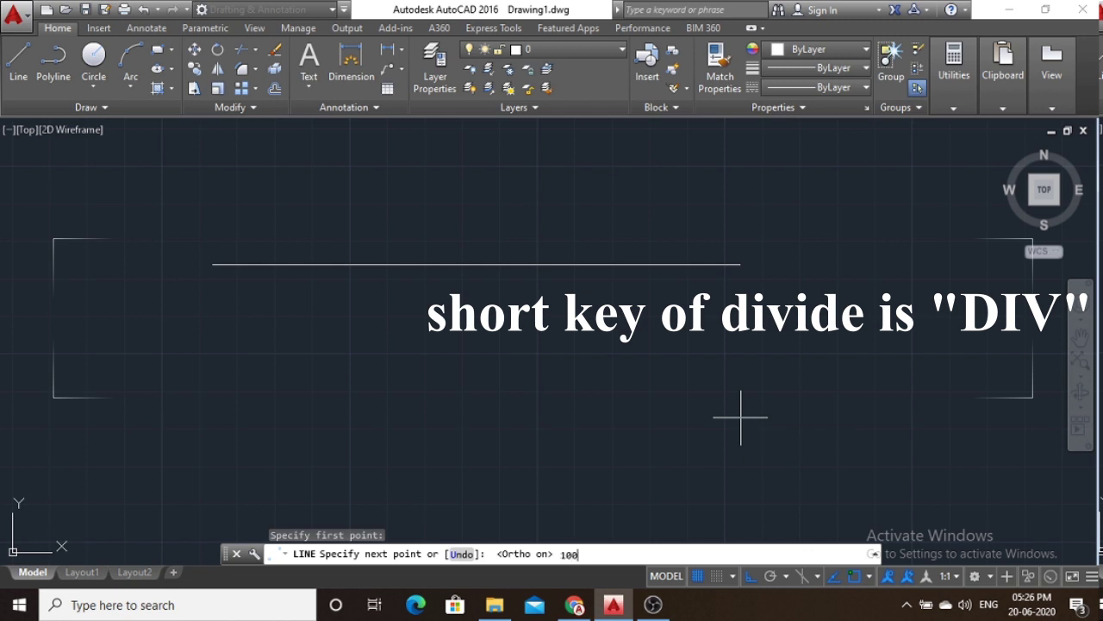
key("Return")
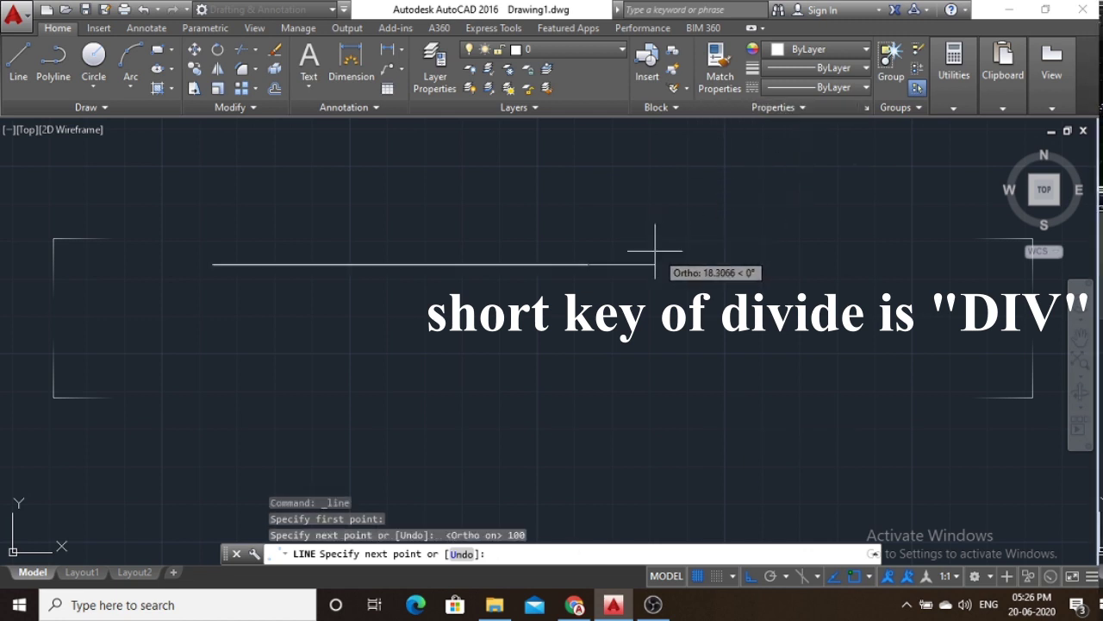
key("Escape")
Add a dimension above the line to confirm its 100 length.
left_click(353, 58)
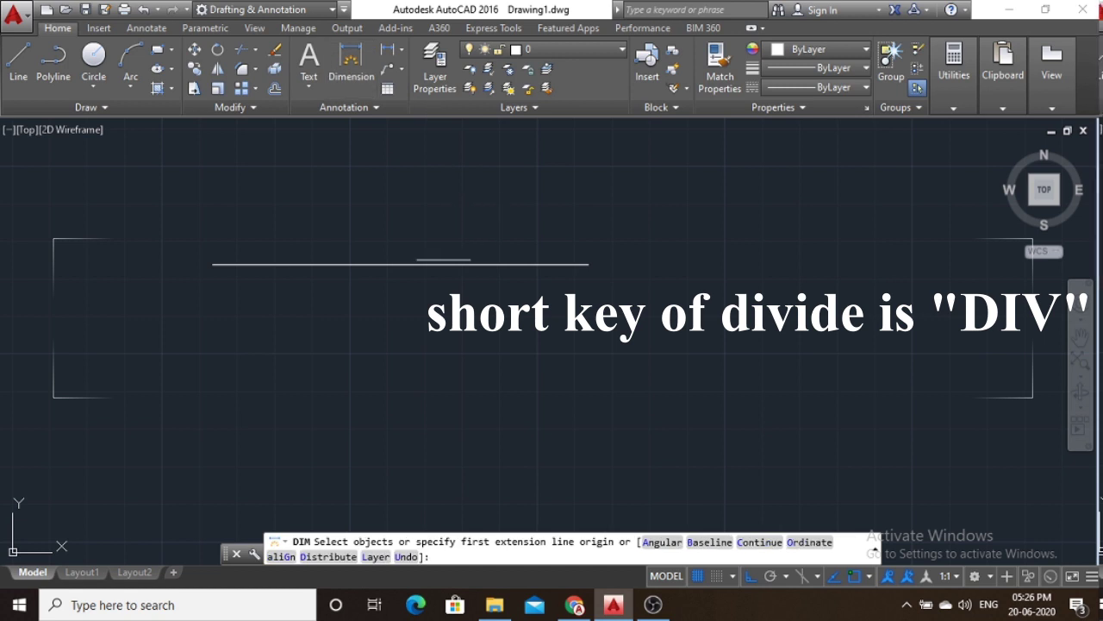
left_click(431, 265)
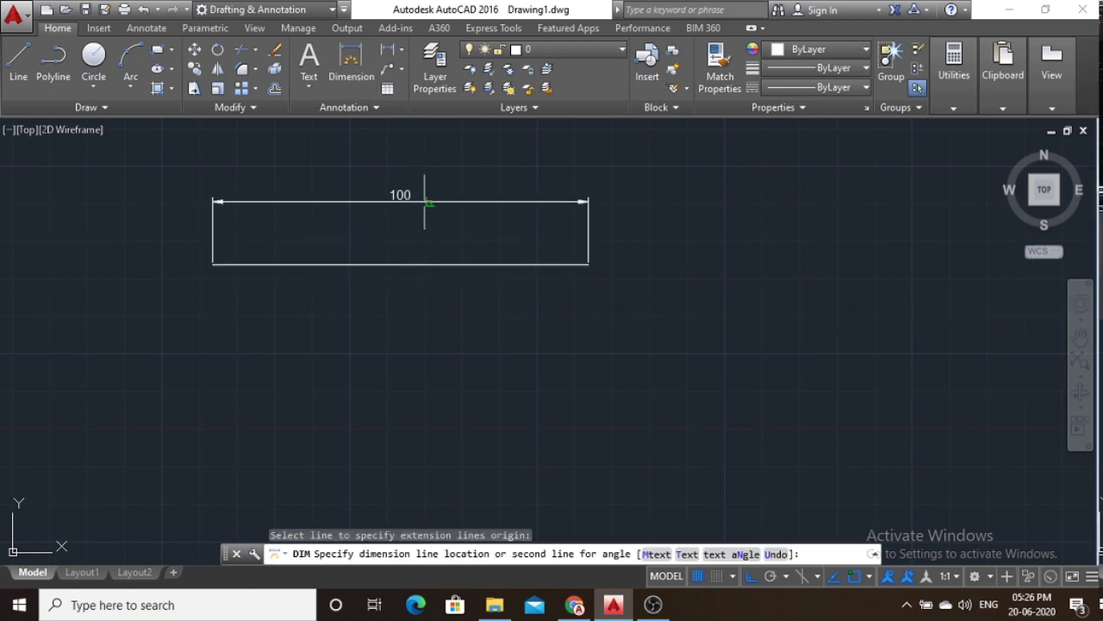
left_click(424, 202)
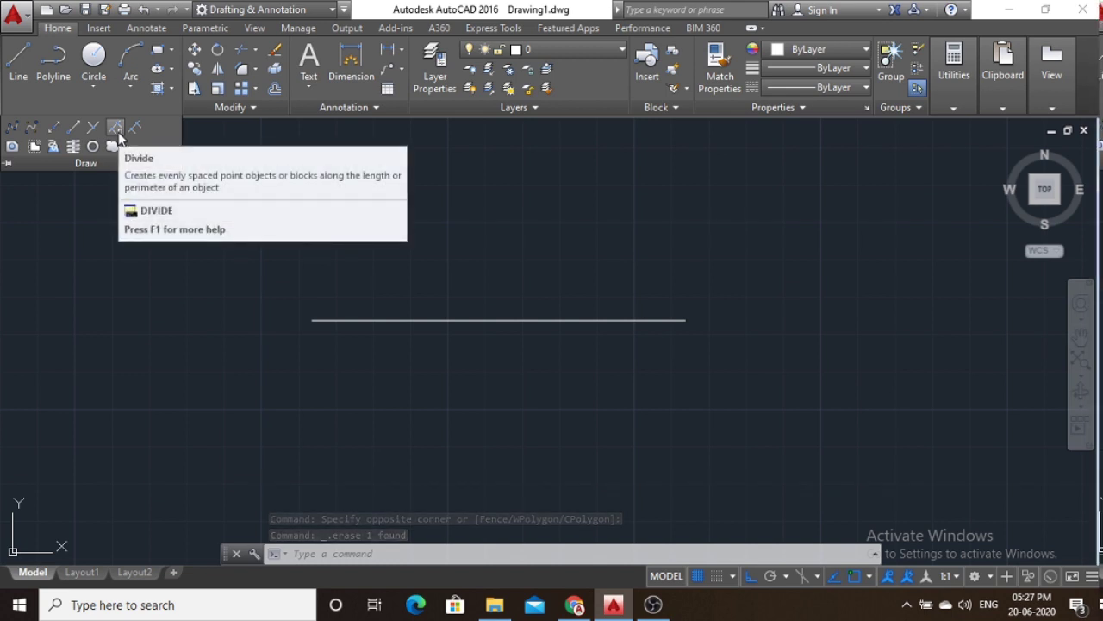
Divide the 100-unit line into 4 equal segments with point markers.
left_click(116, 129)
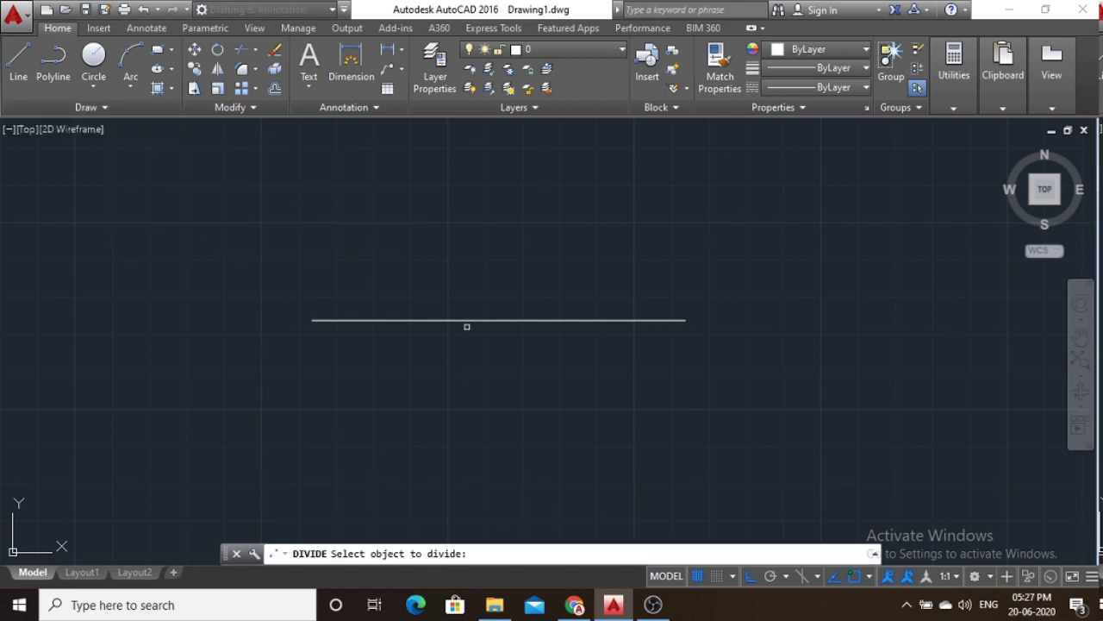
left_click(468, 320)
type("4")
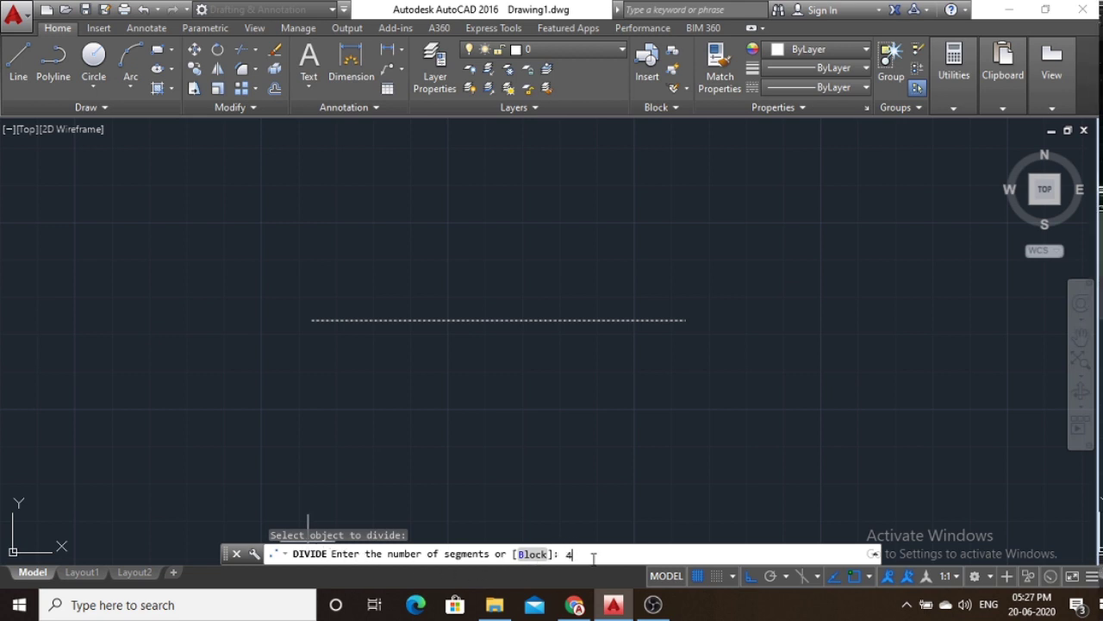
key("Return")
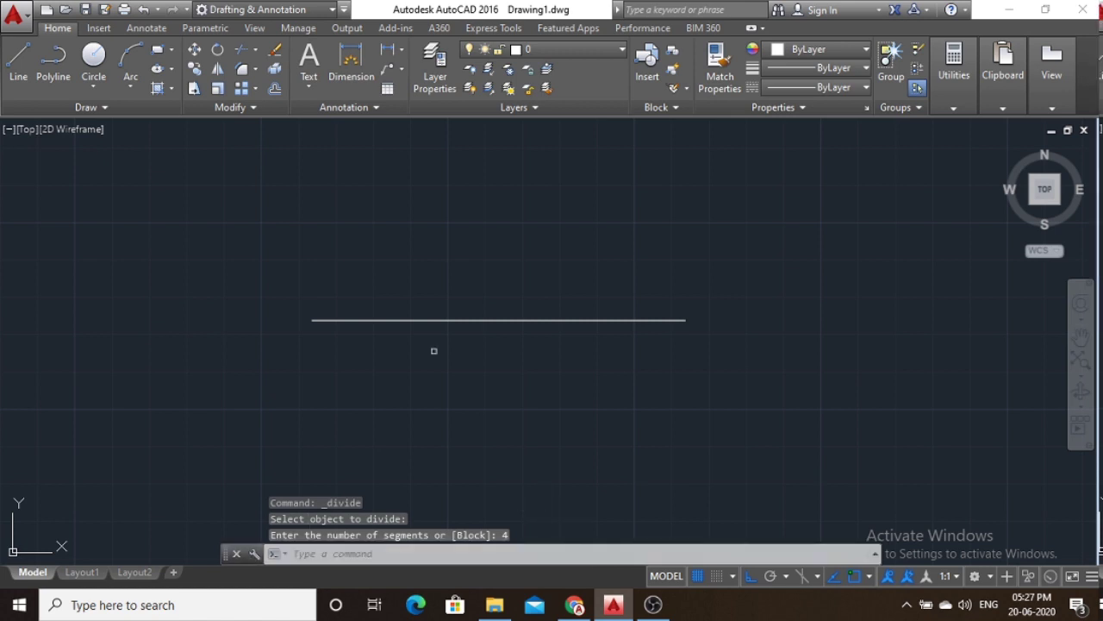
Select only the 100-unit line, leaving its division points unselected.
left_click(585, 320)
key("Escape")
left_click(661, 370)
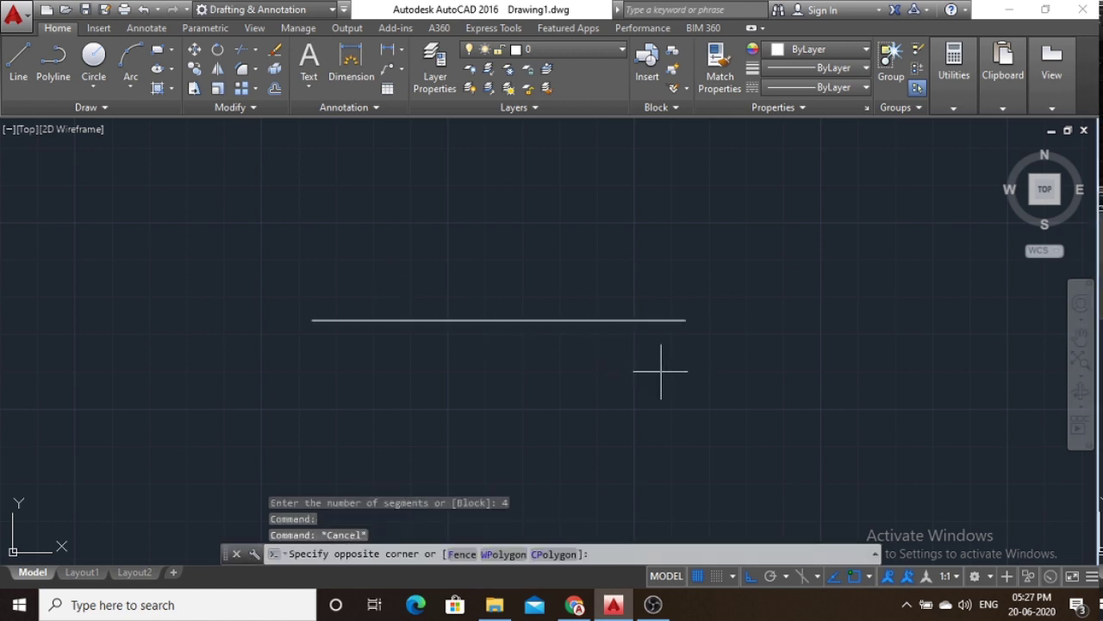
left_click(294, 232)
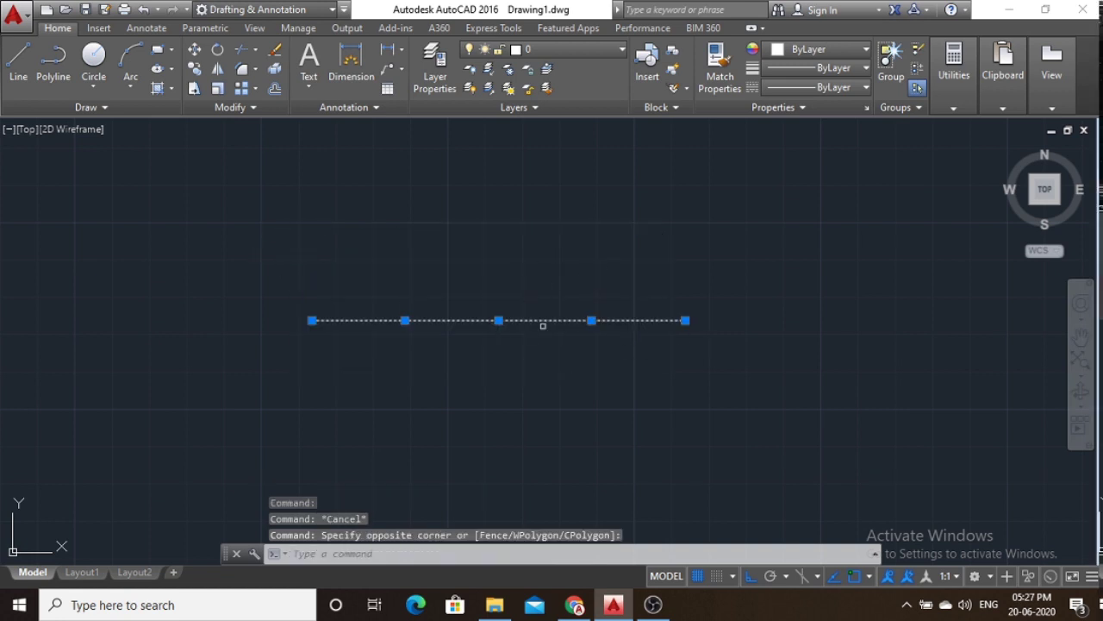
key("Escape")
left_click(571, 320)
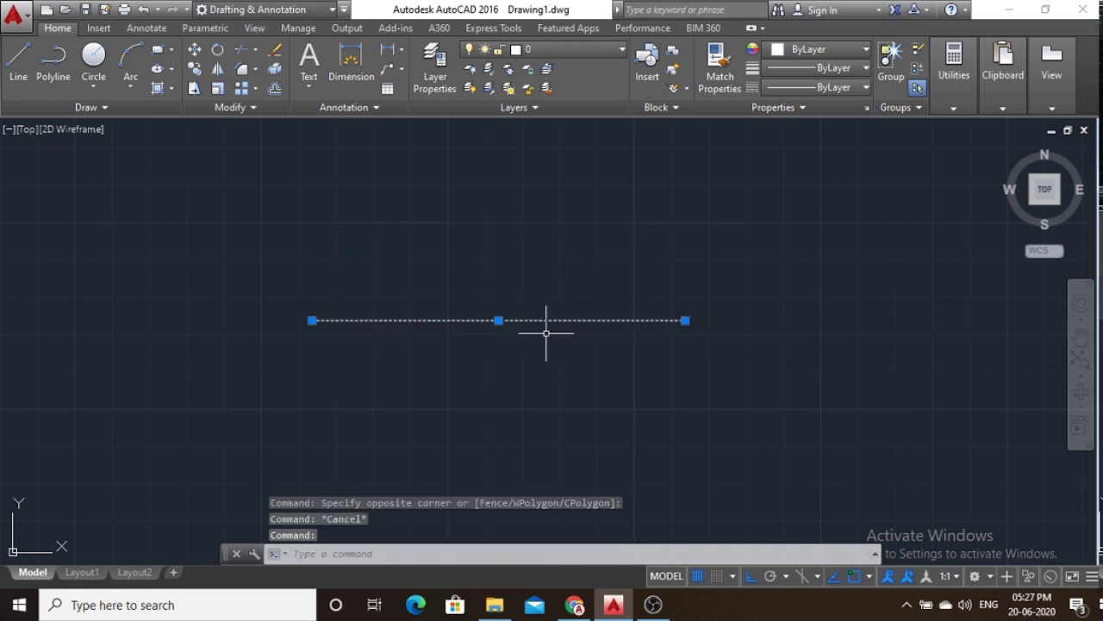
Move the line slightly down with M, then select the three division points.
type("M")
key("Return")
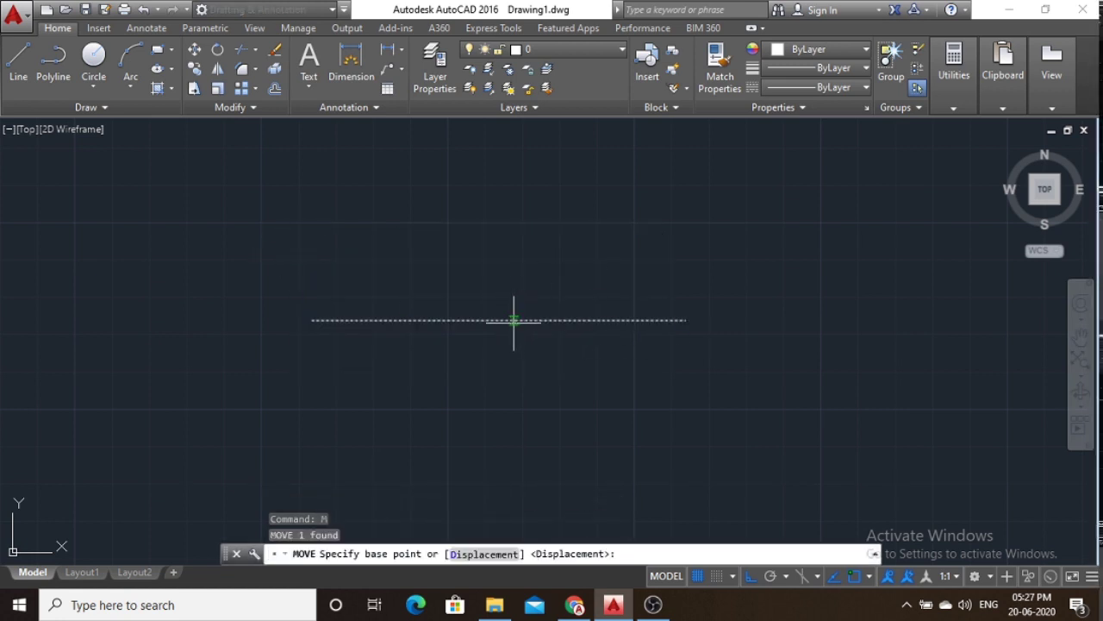
left_click(514, 320)
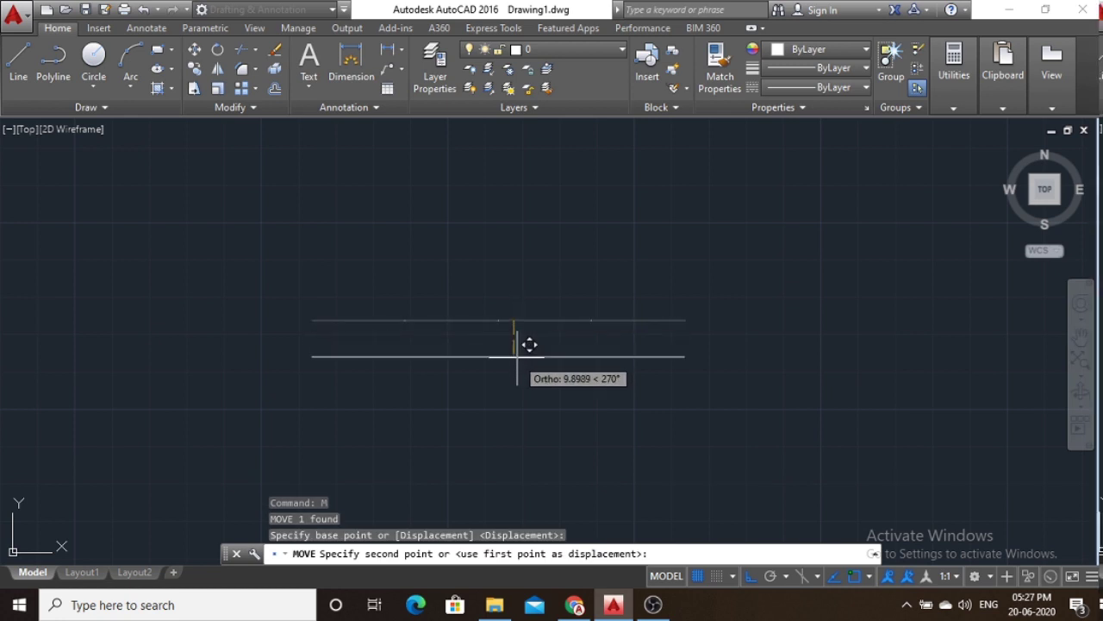
left_click(517, 356)
key("Escape")
left_click(629, 337)
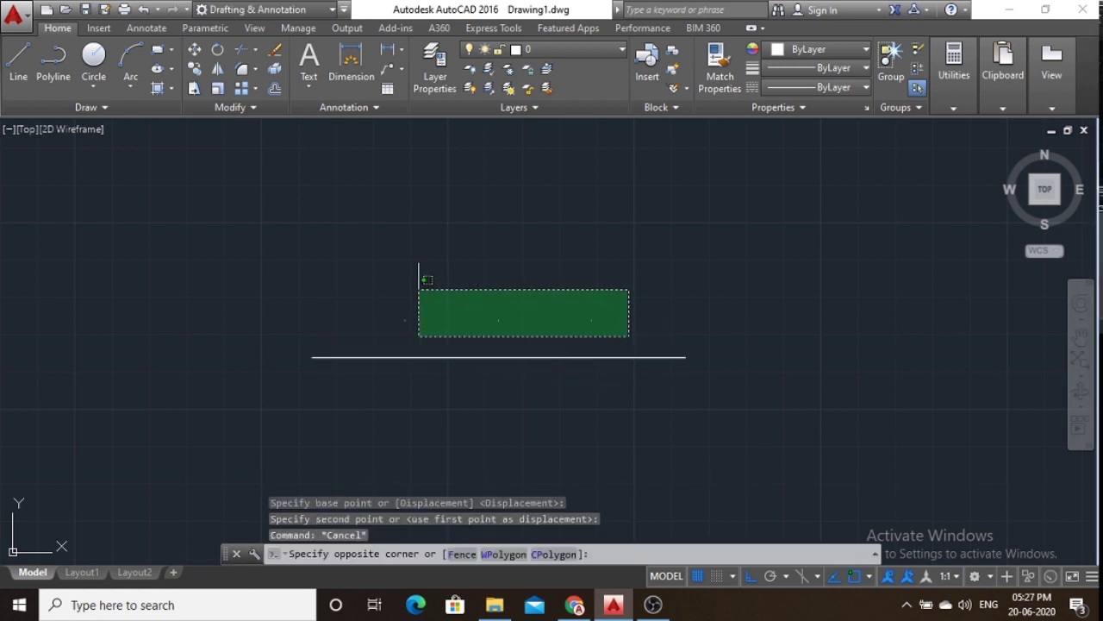
left_click(417, 264)
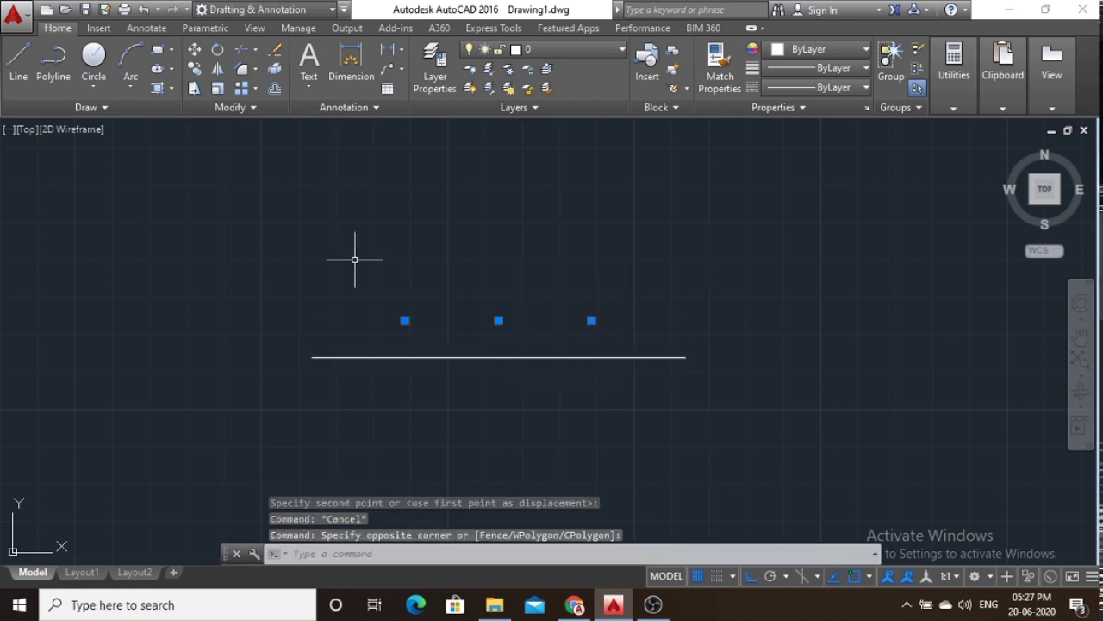
Draw two vertical lines down through the horizontal line from the first and middle division points.
left_click(18, 60)
left_click(405, 319)
left_click(405, 398)
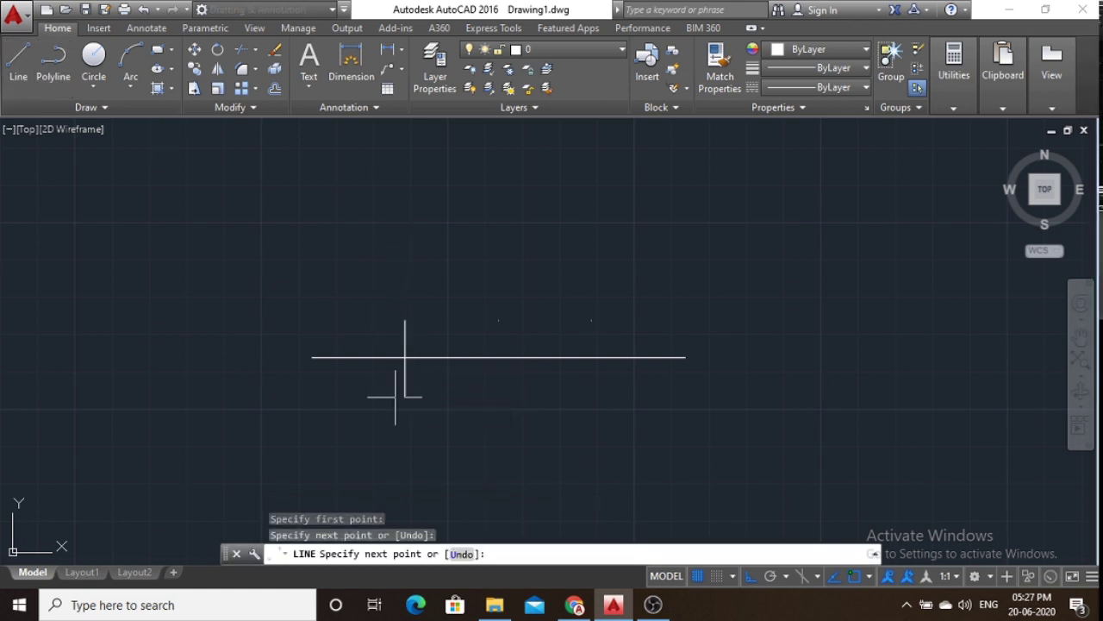
key("Escape")
left_click(18, 59)
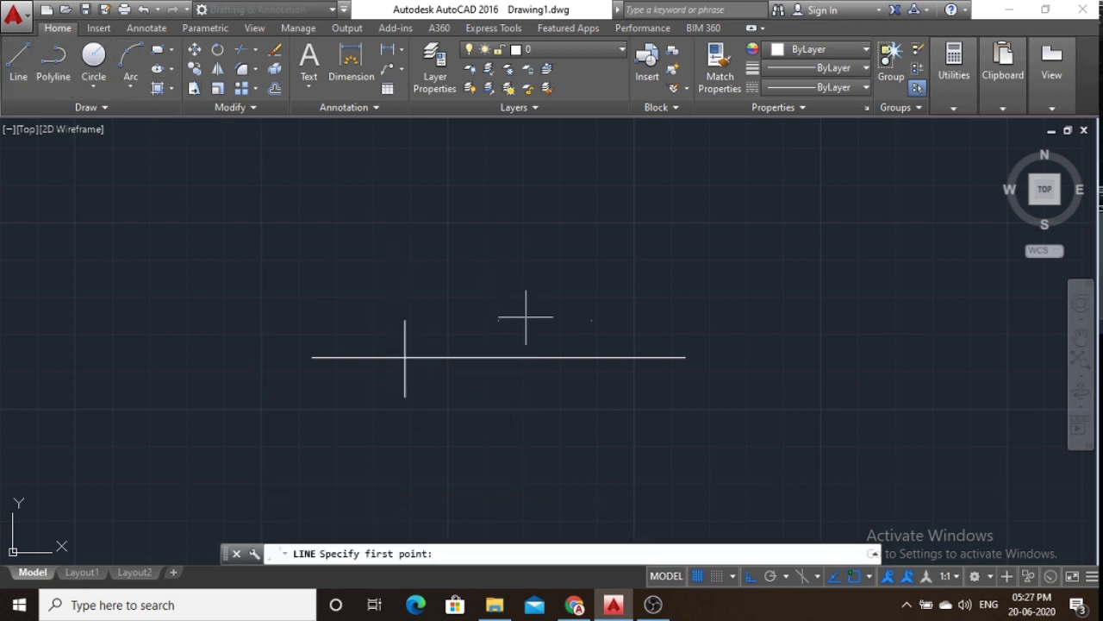
left_click(498, 320)
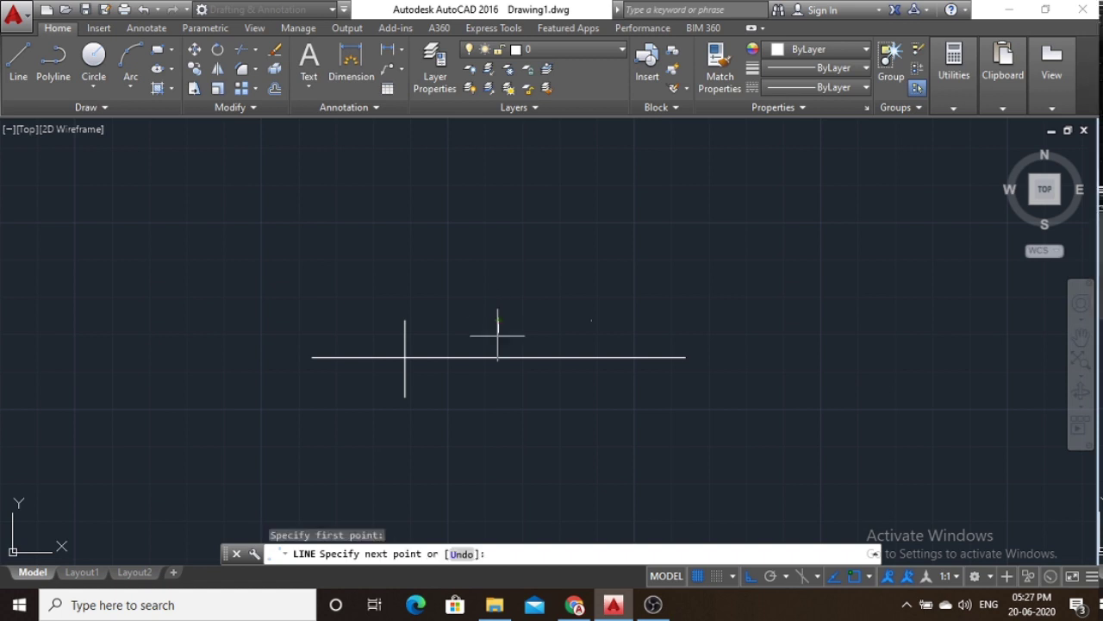
left_click(498, 401)
key("Escape")
scroll(447, 353, "up", 2)
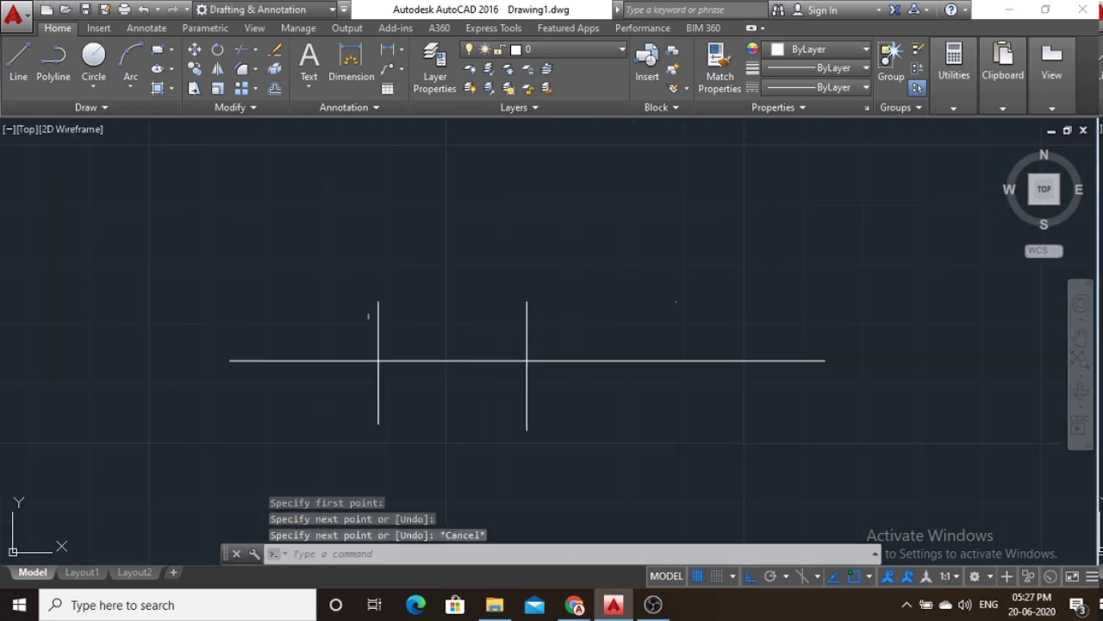
Add a 25 dimension above the left span of the horizontal line.
left_click(351, 61)
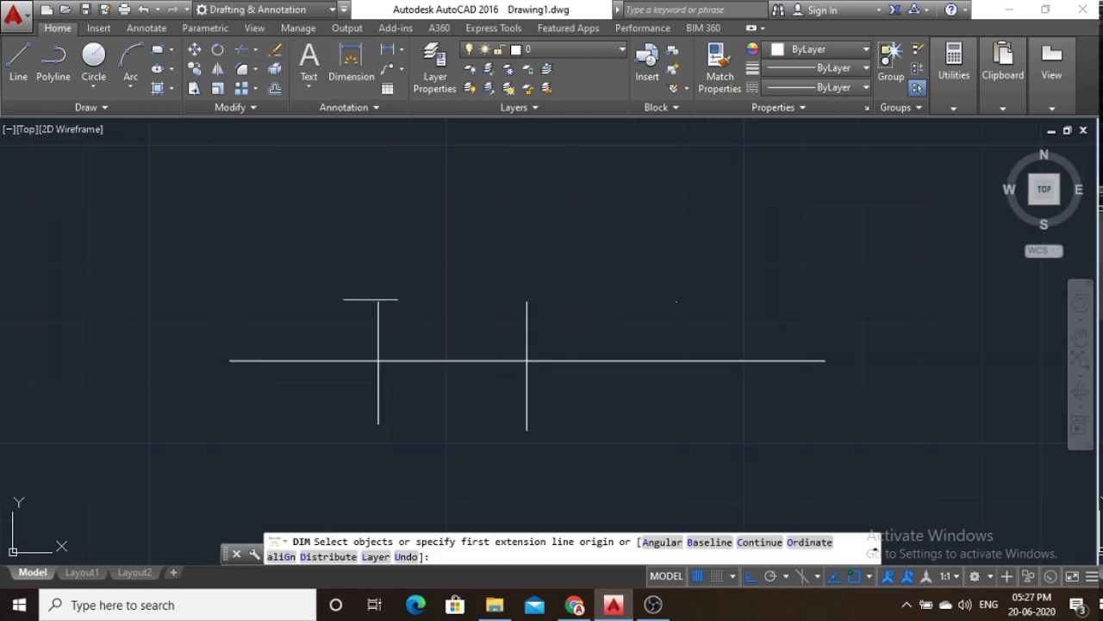
left_click(377, 362)
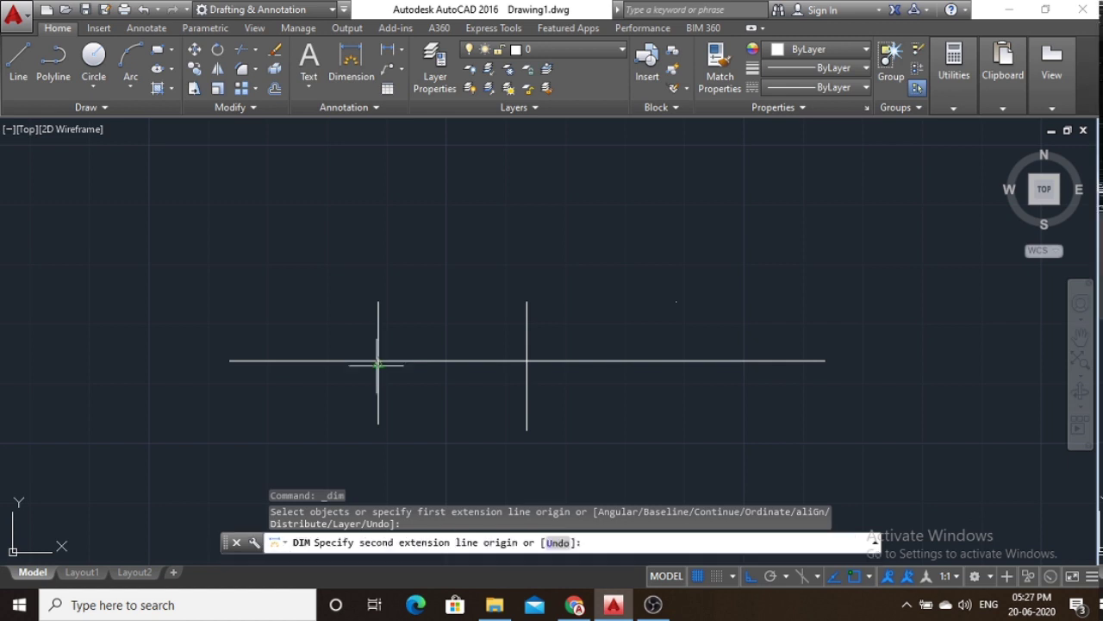
left_click(230, 361)
left_click(238, 285)
key("Escape")
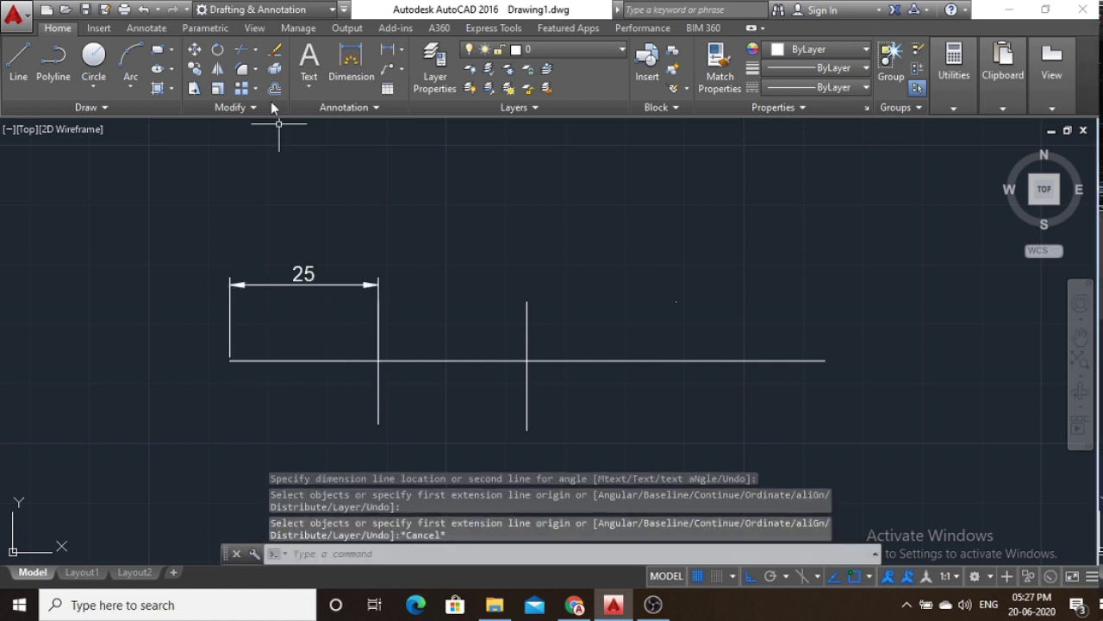
Add a second 25 dimension below the next span and recentre the view.
left_click(351, 60)
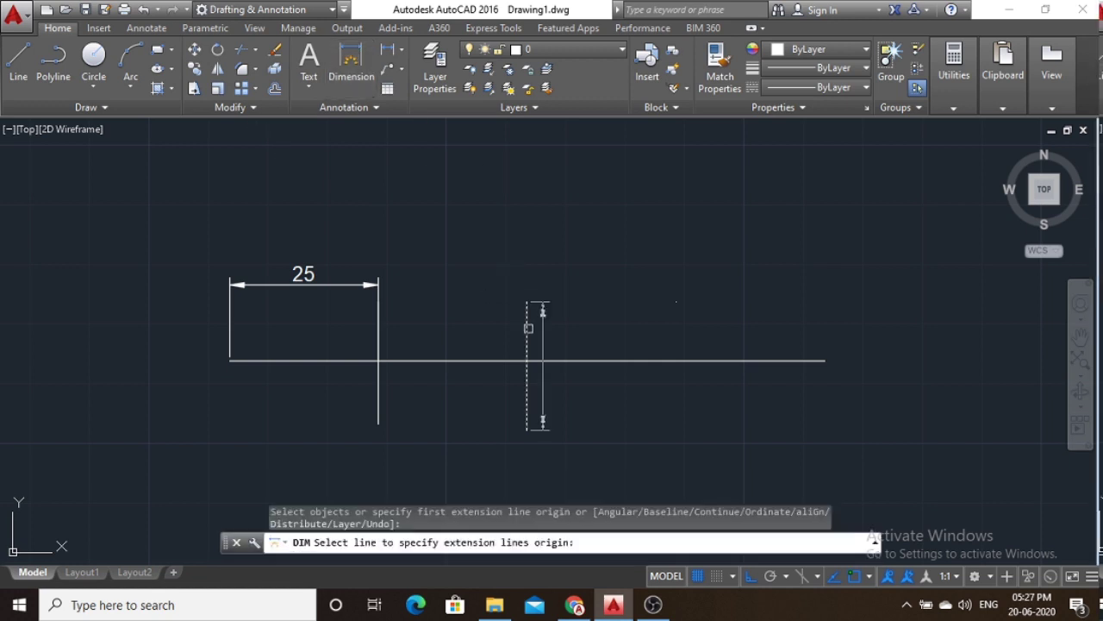
left_click(527, 361)
left_click(377, 361)
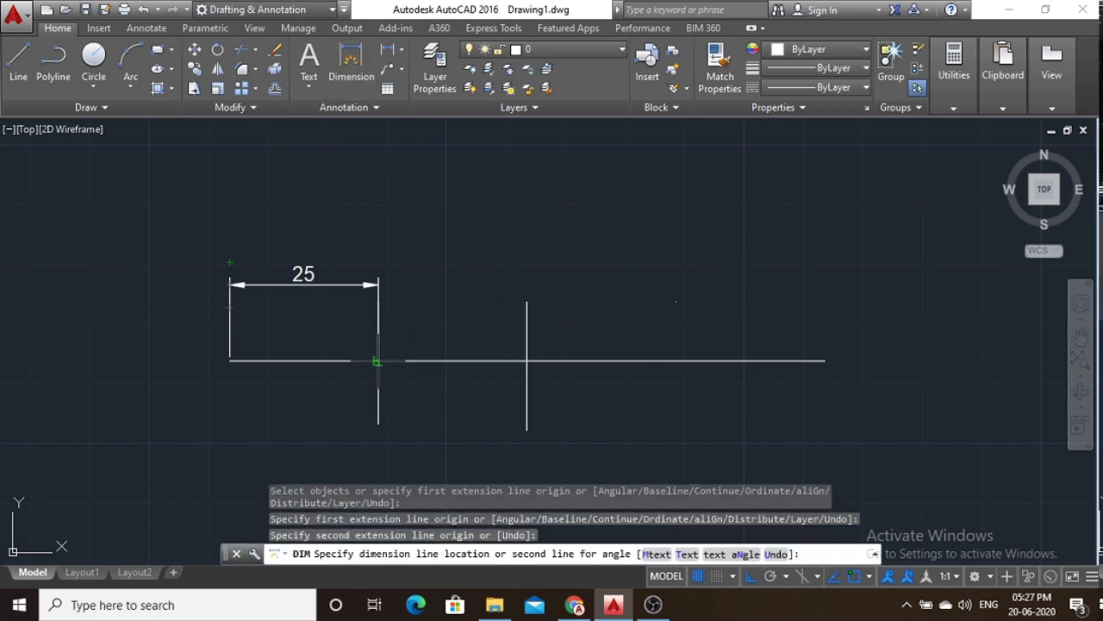
left_click(441, 426)
key("Escape")
scroll(545, 362, "down", 4)
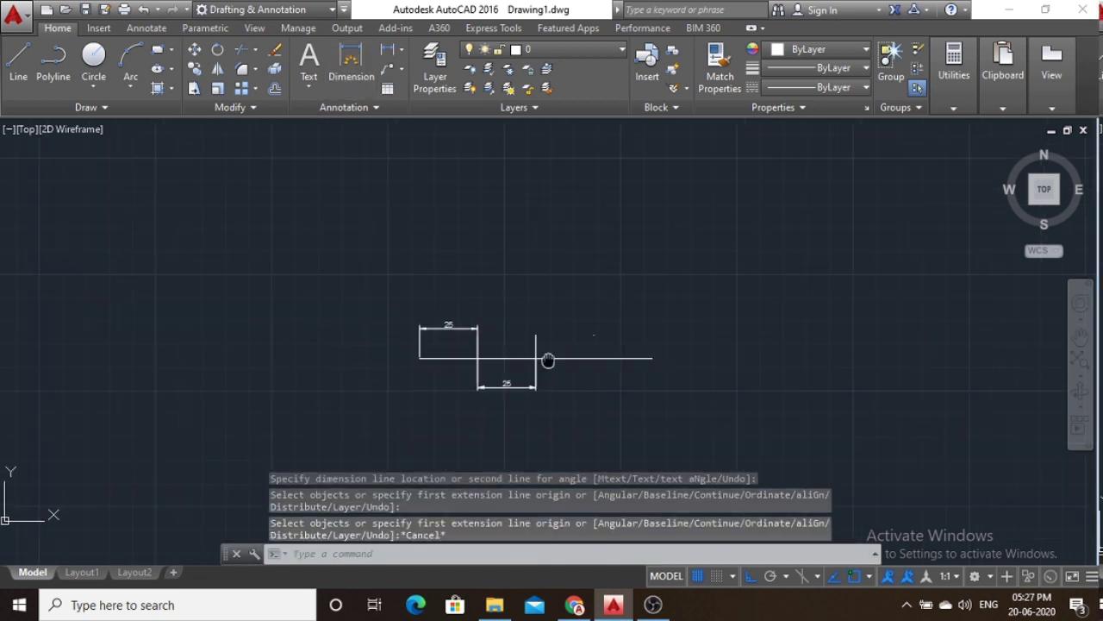
middle_click_drag(546, 359, 423, 237)
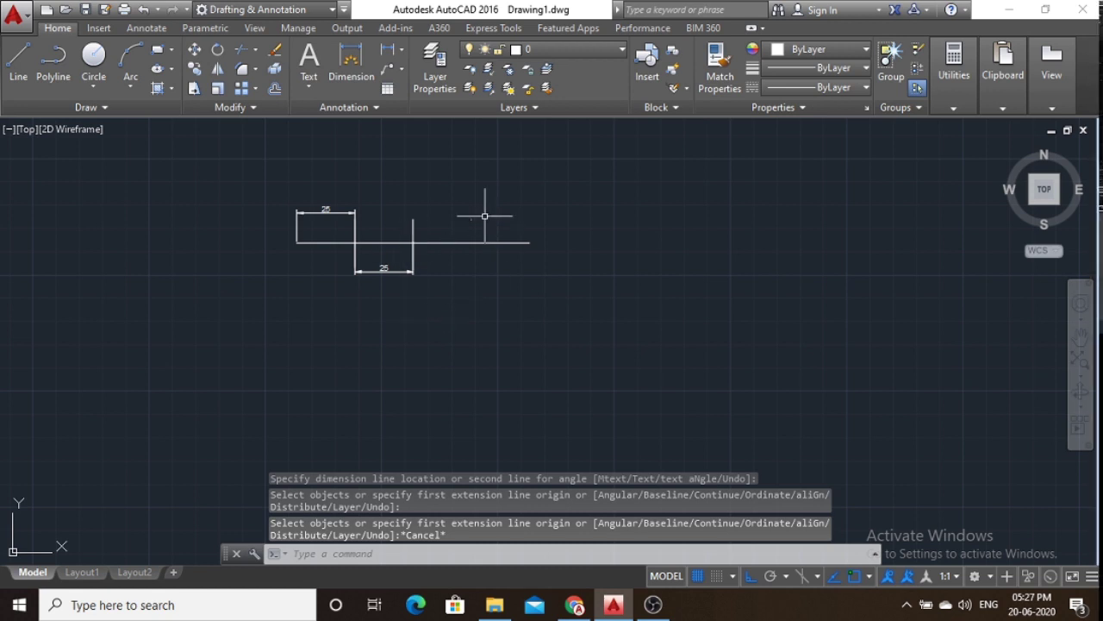
scroll(484, 215, "up", 2)
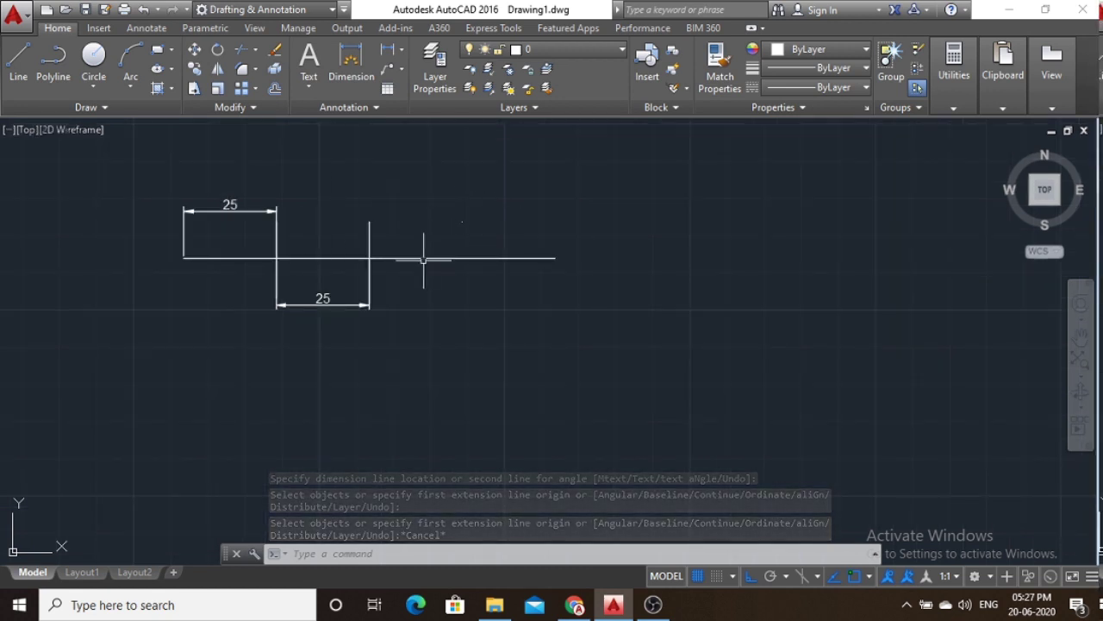
middle_click_drag(423, 258, 503, 253)
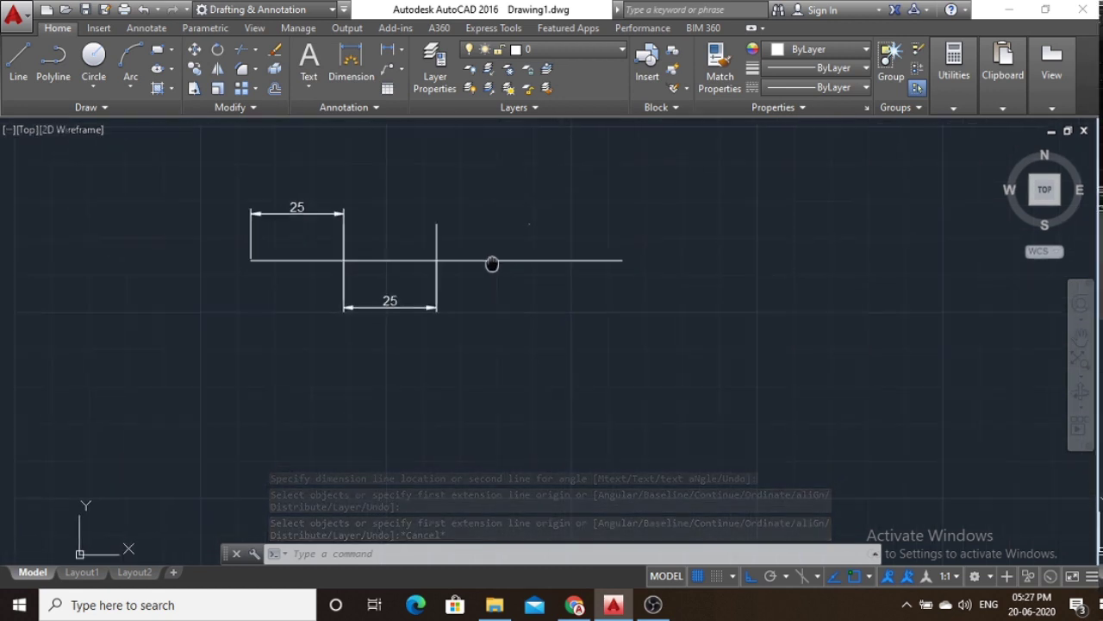
left_click(113, 102)
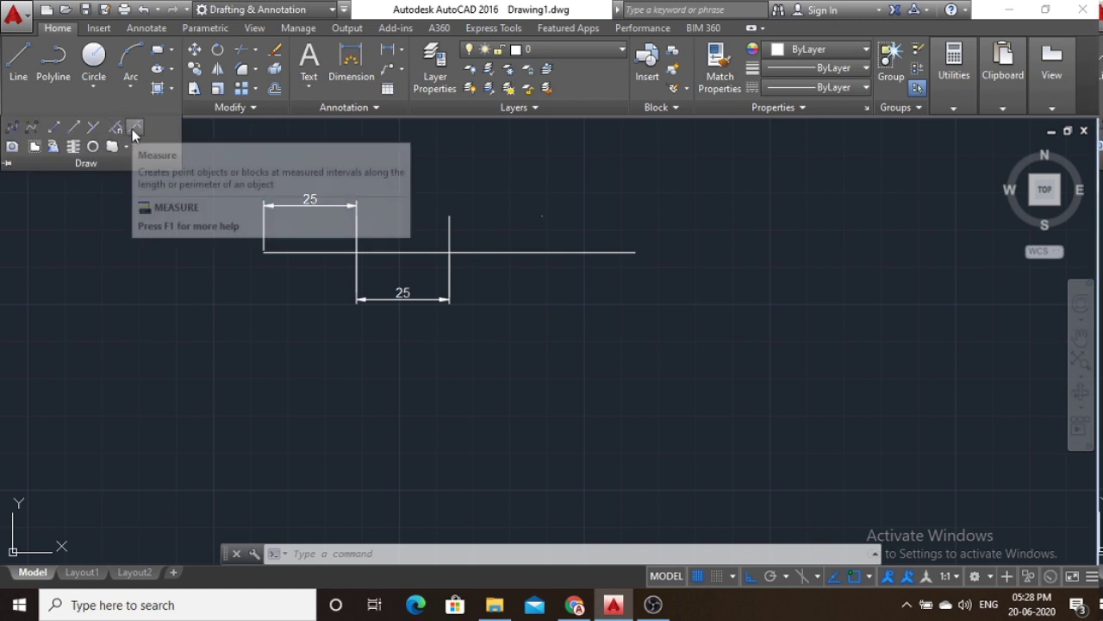
left_click(133, 129)
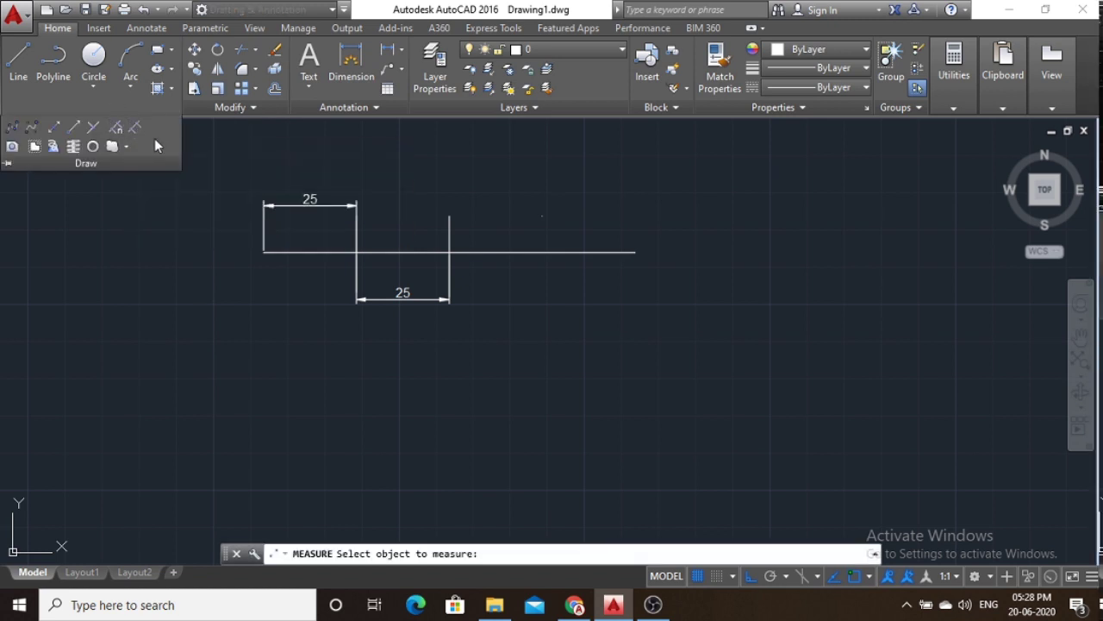
key("Escape")
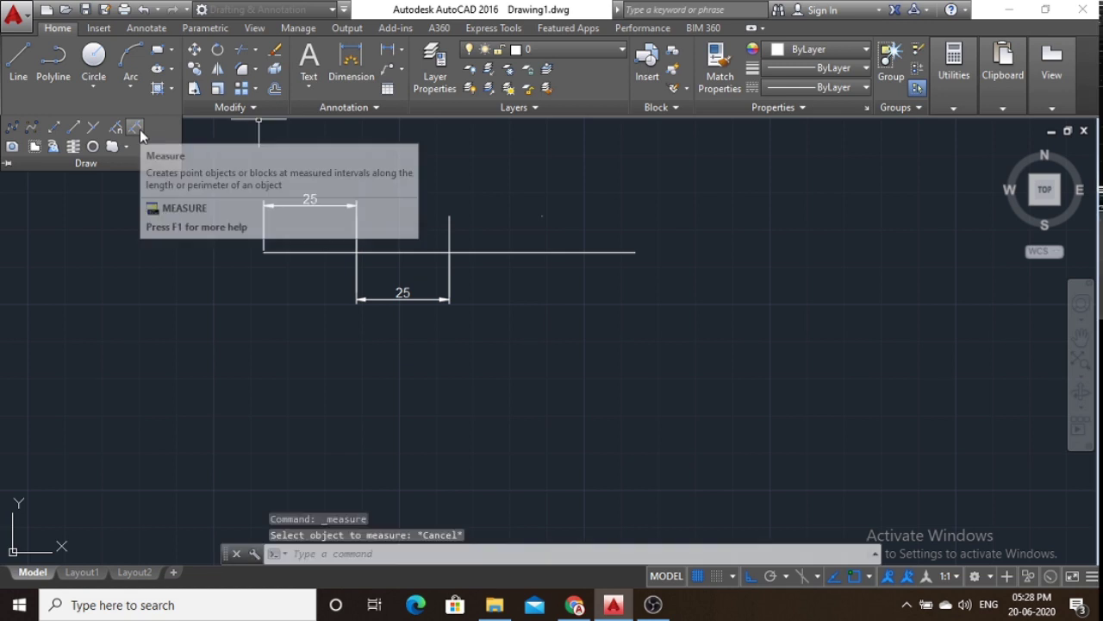
key("Escape")
key("Escape")
key("Escape")
scroll(157, 179, "down", 4)
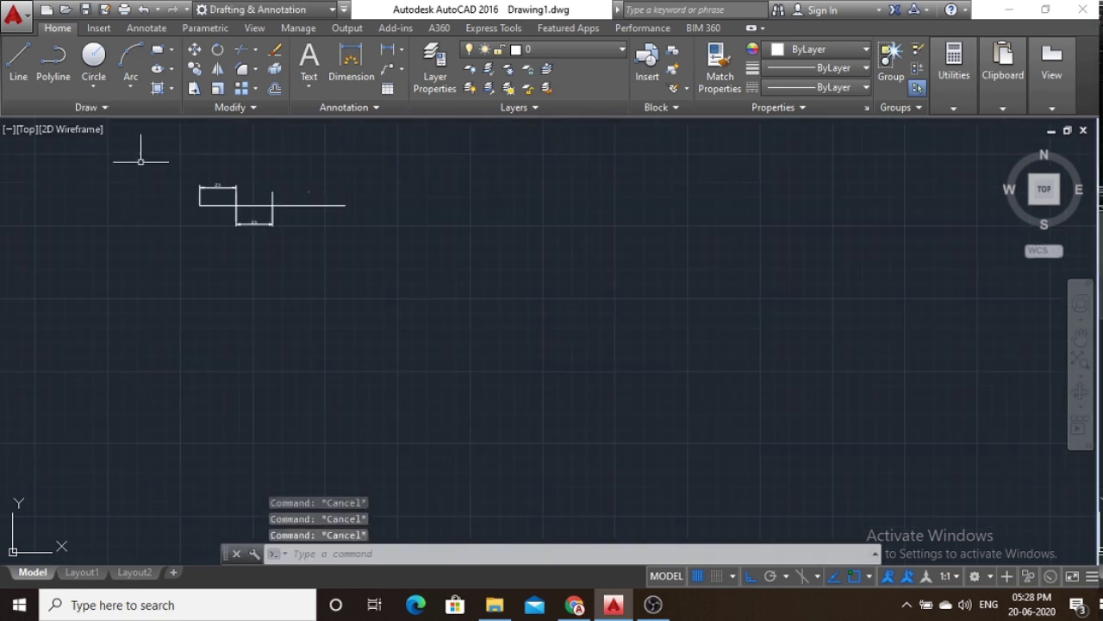
mouse_move(146, 153)
middle_mouse_down()
mouse_move(215, 182)
mouse_move(285, 251)
middle_mouse_up()
scroll(285, 251, "up", 5)
mouse_move(345, 288)
middle_mouse_down()
mouse_move(445, 360)
mouse_move(447, 377)
middle_mouse_up()
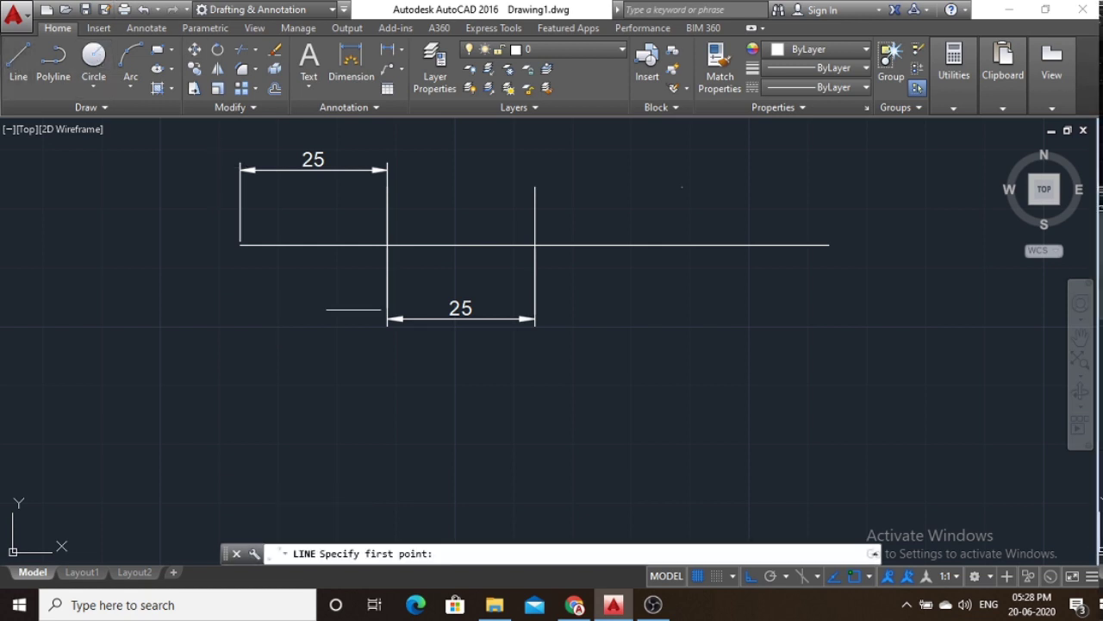
Draw a 100-unit horizontal line starting below the dimensioned crossing-line figure.
left_click(19, 60)
middle_click_drag(517, 404, 492, 308)
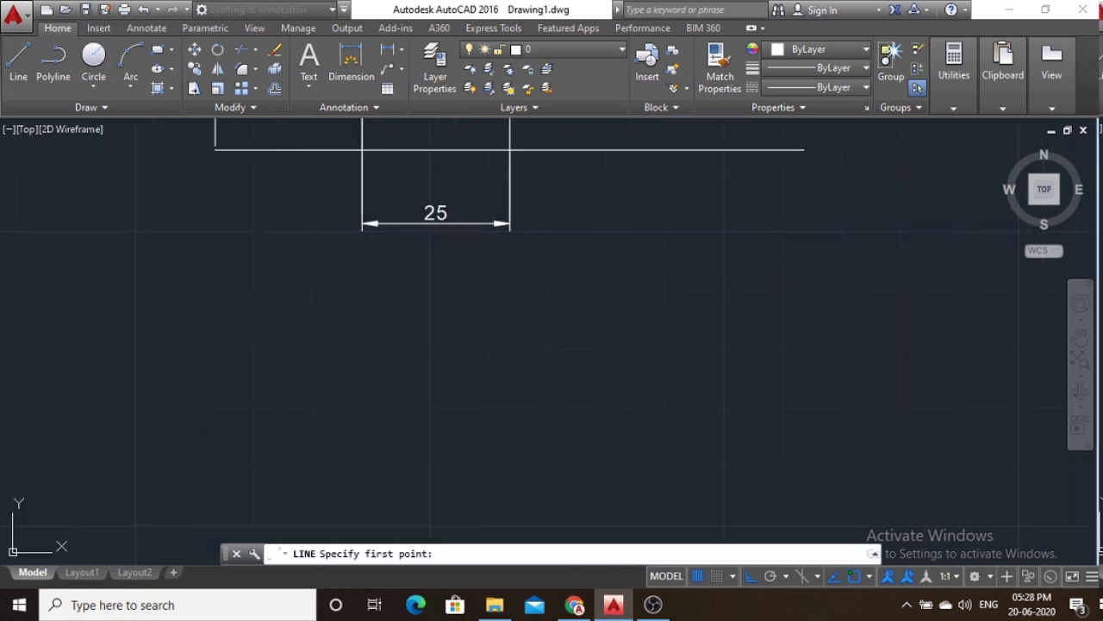
left_click(230, 445)
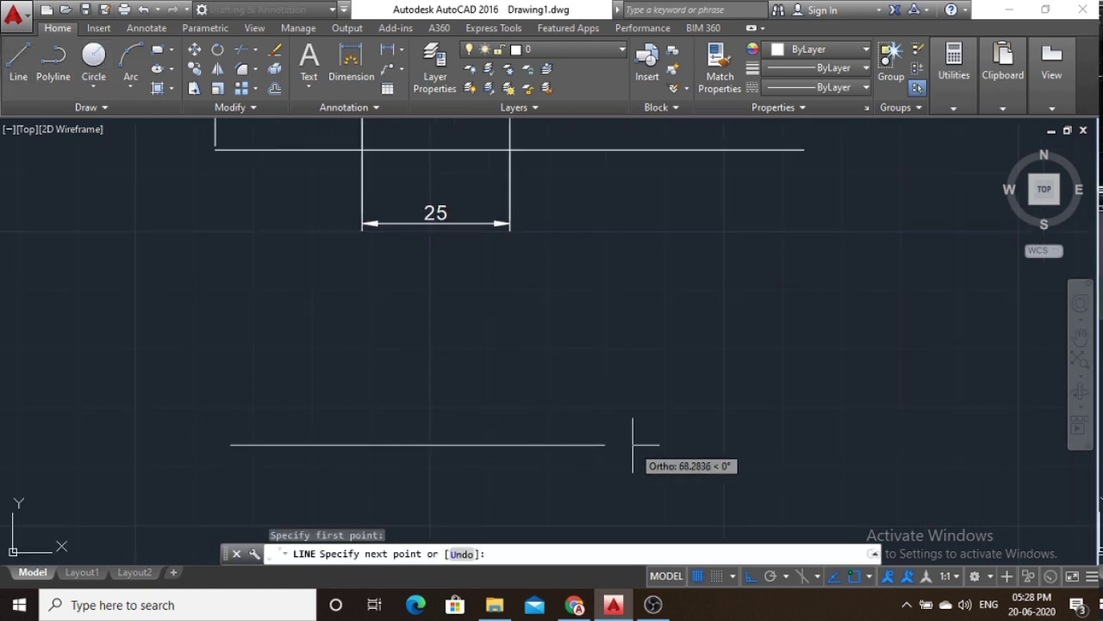
type("100")
key("Return")
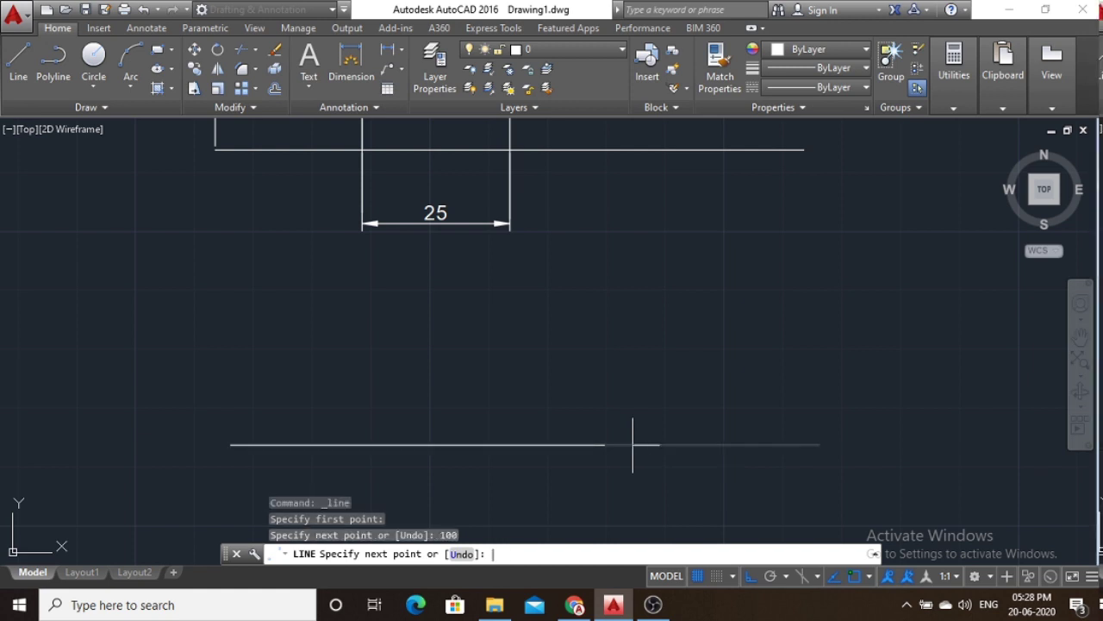
key("Escape")
scroll(785, 302, "down", 2)
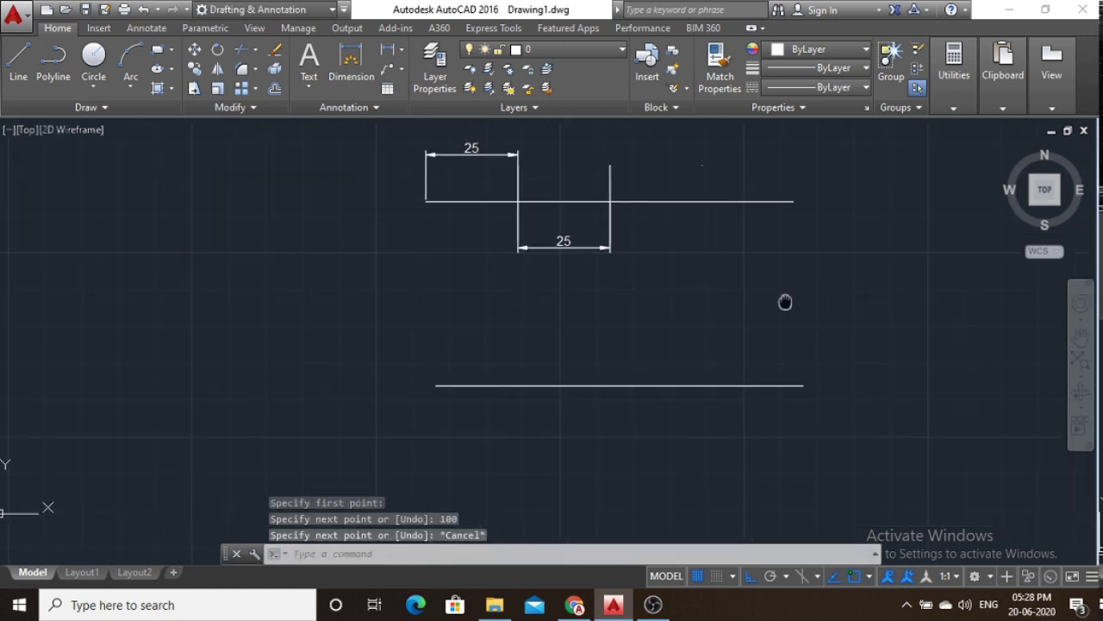
middle_click_drag(785, 302, 689, 225)
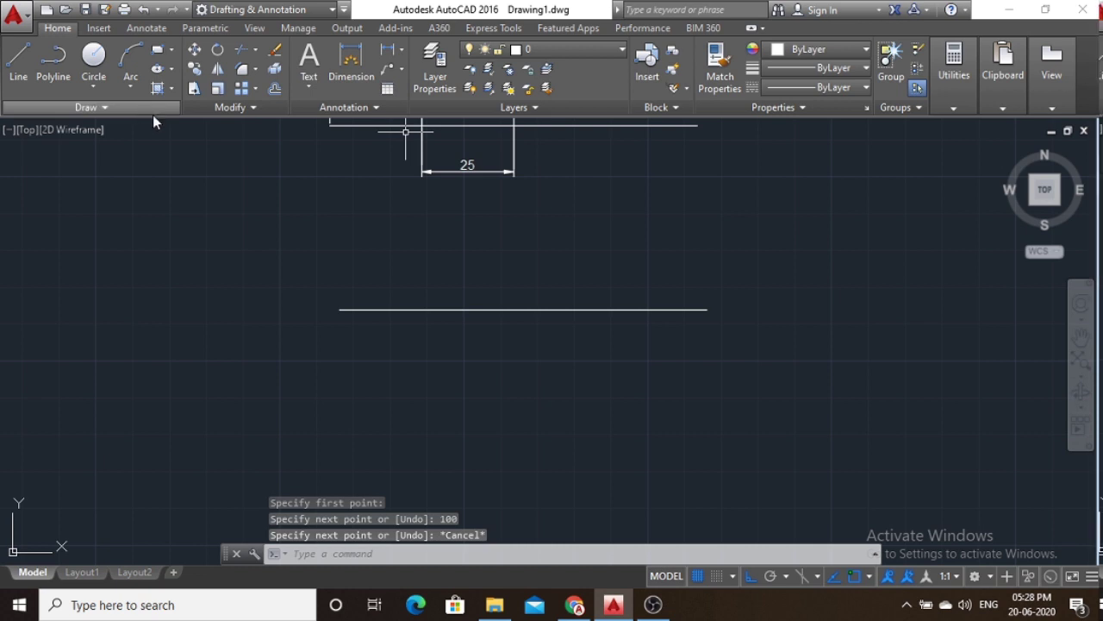
Run Measure on the new 100-unit line with a 10-unit segment length.
left_click(121, 109)
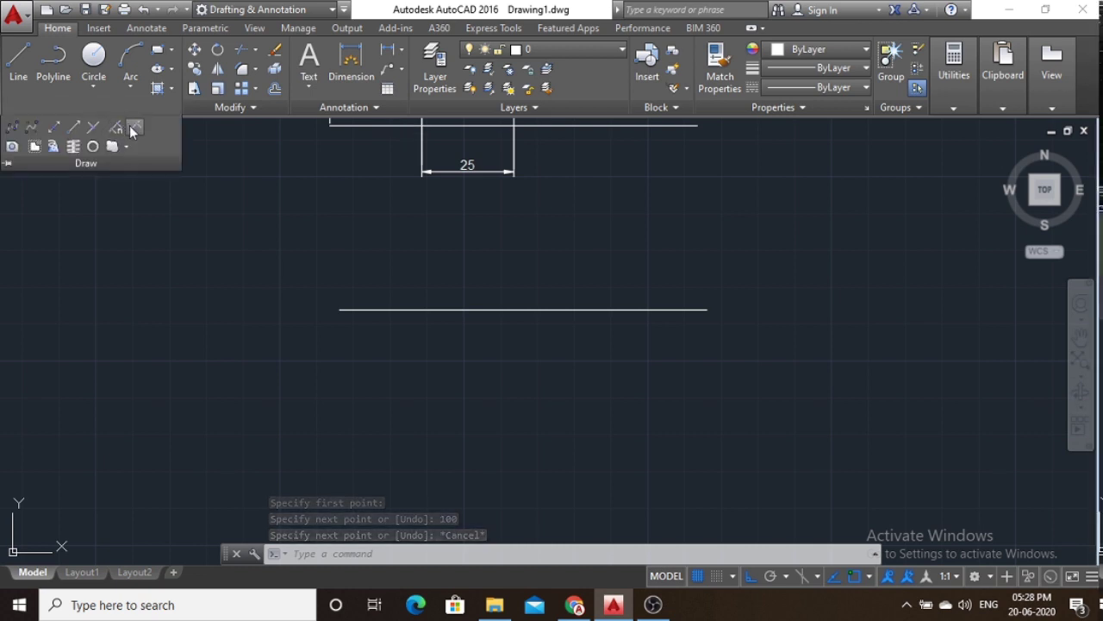
left_click(134, 128)
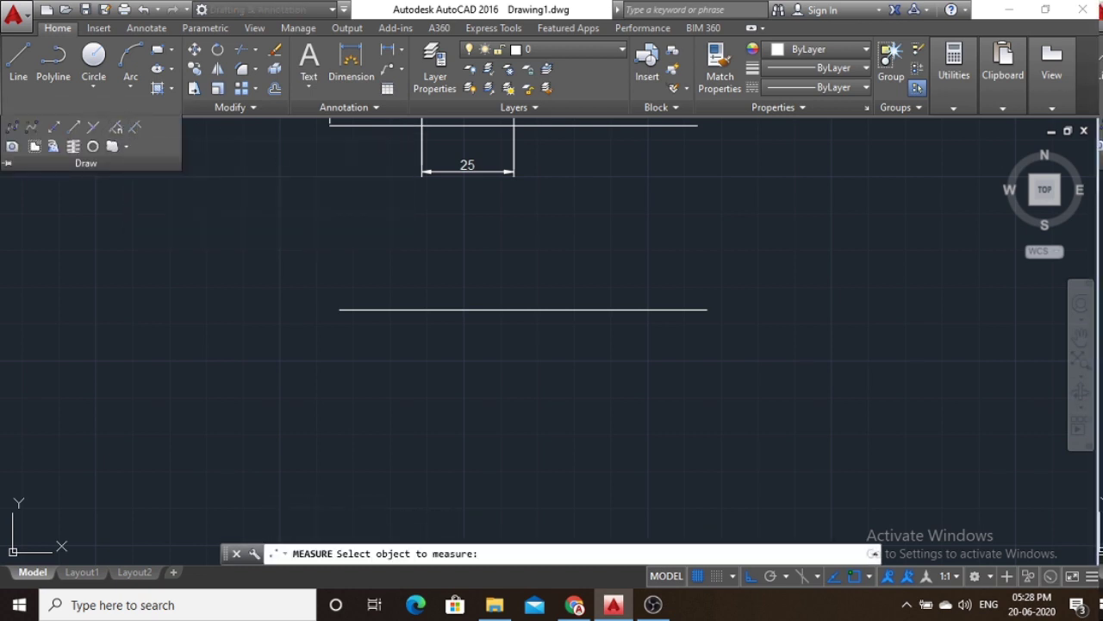
left_click(414, 310)
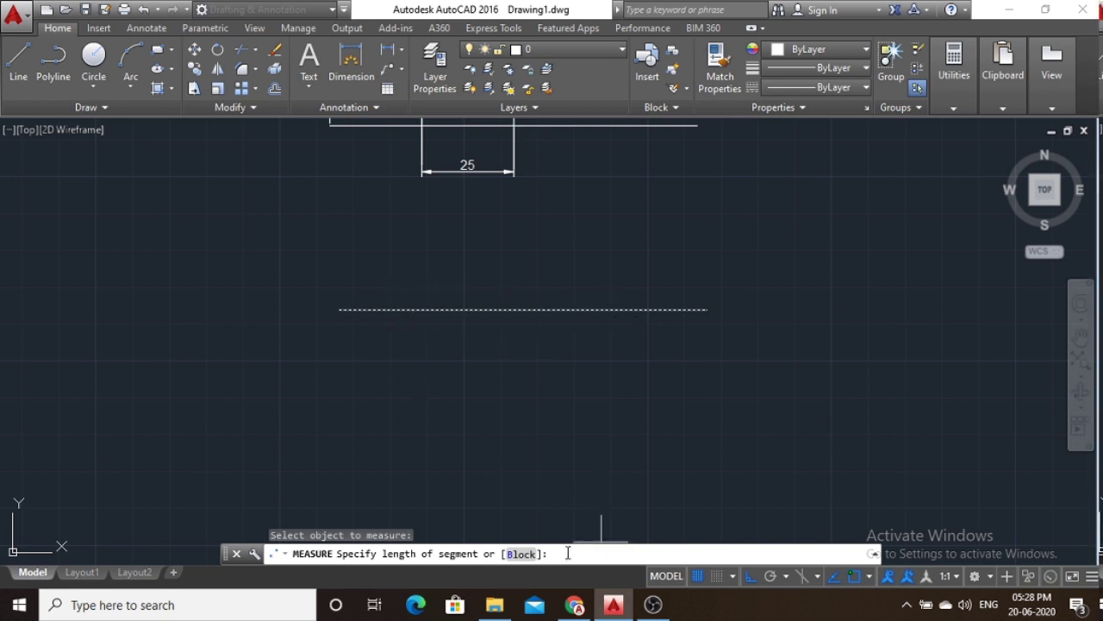
type("10")
key("Return")
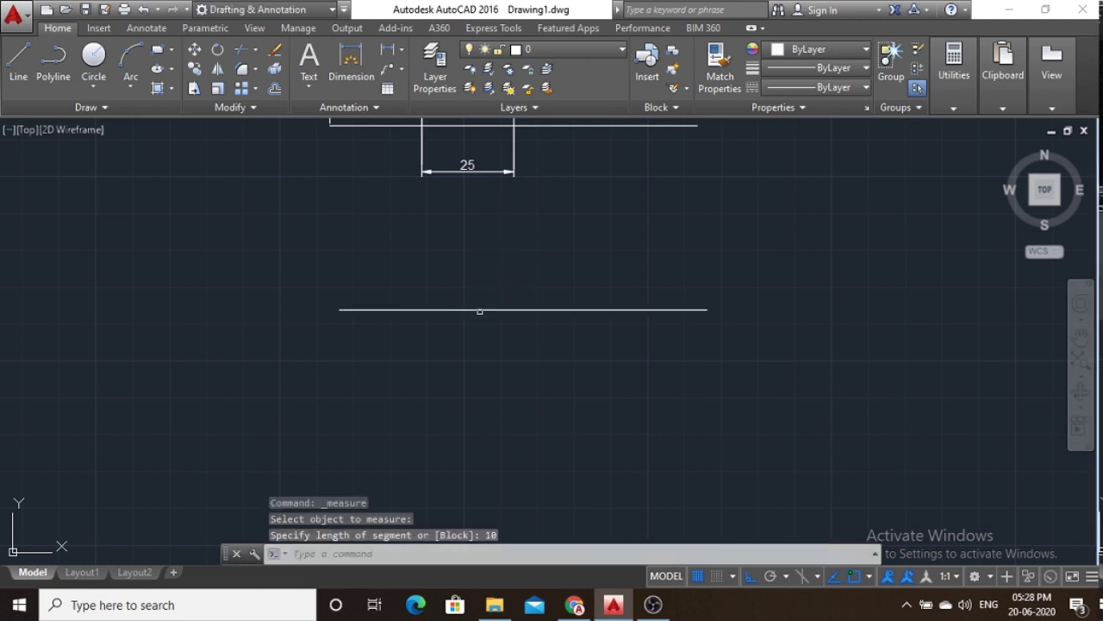
Crossing-select the measured line to check the placed points, then clear the selection.
left_click(482, 312)
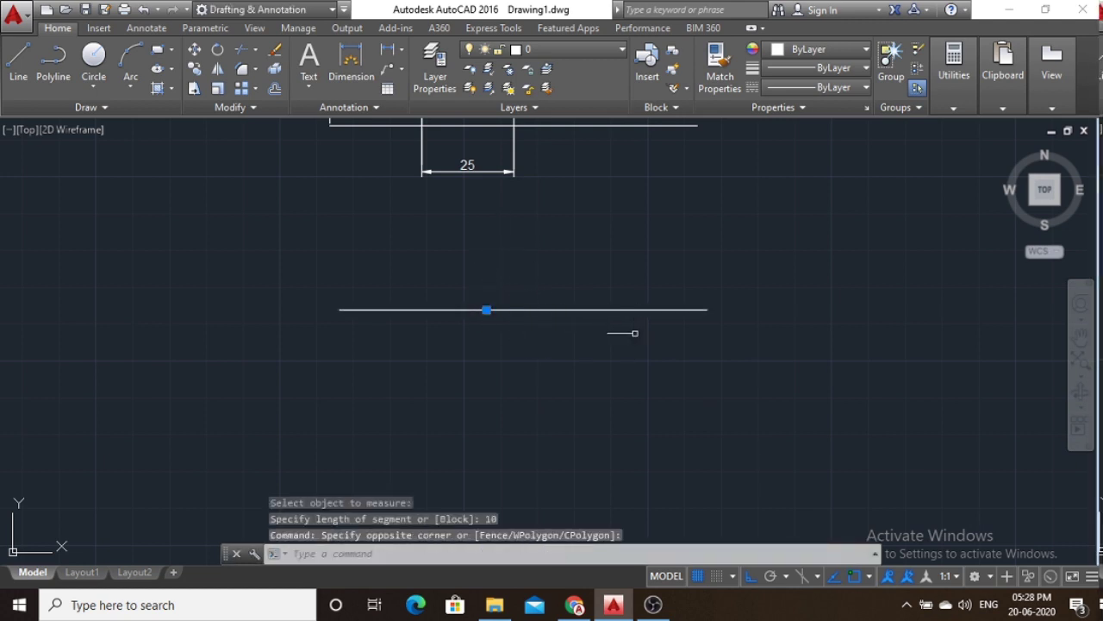
key("Escape")
left_click(762, 369)
left_click(235, 240)
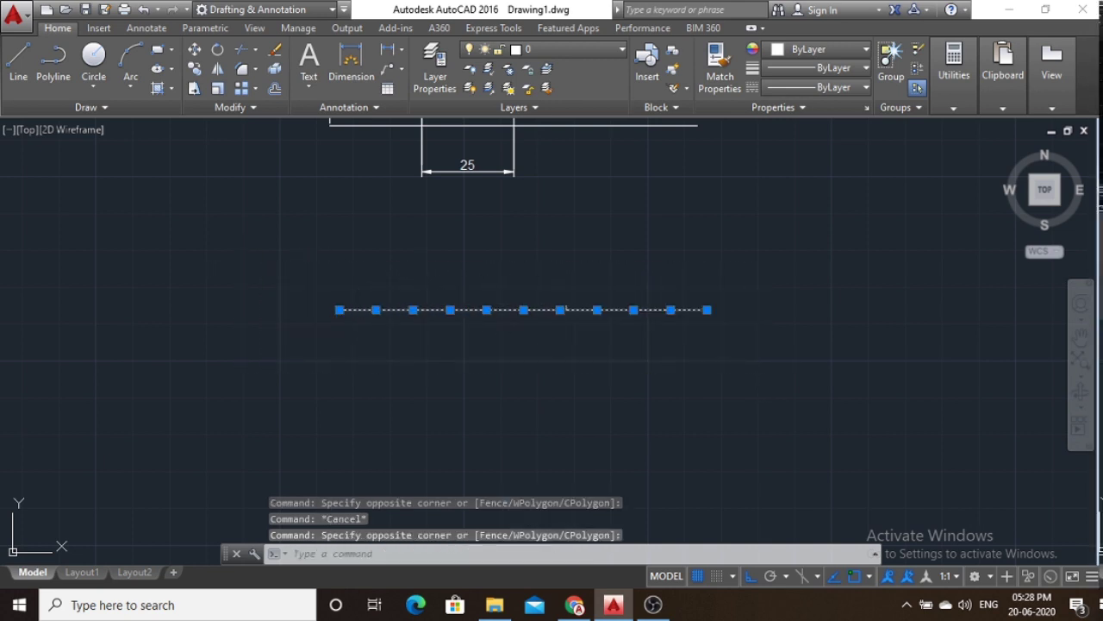
key("Escape")
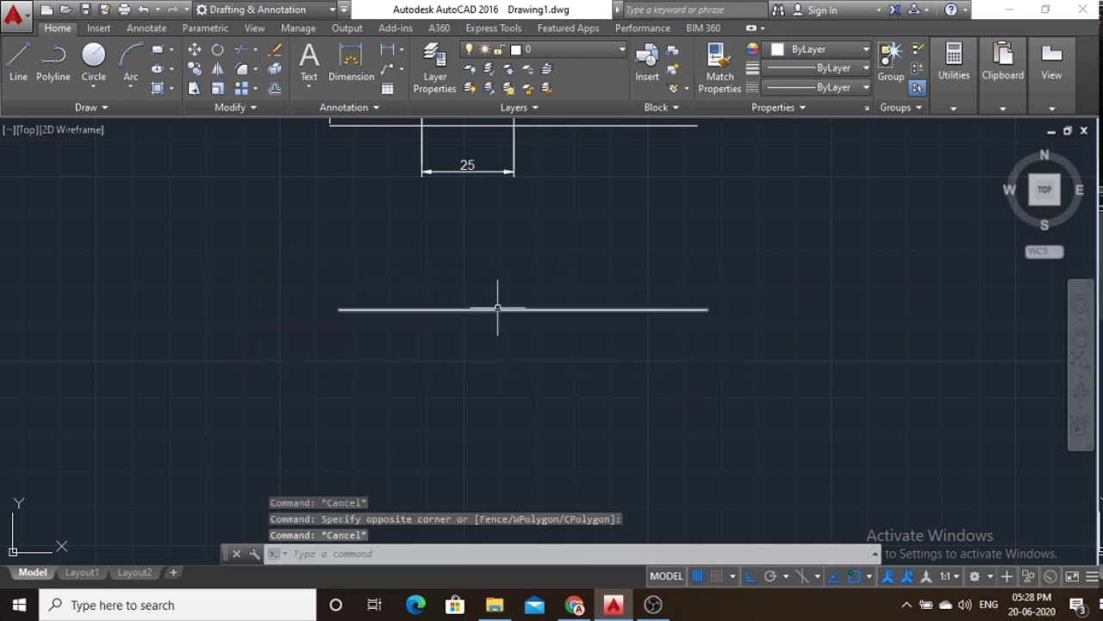
Move the 100-unit line down with M, then crossing-select its row of ten points.
left_click(497, 309)
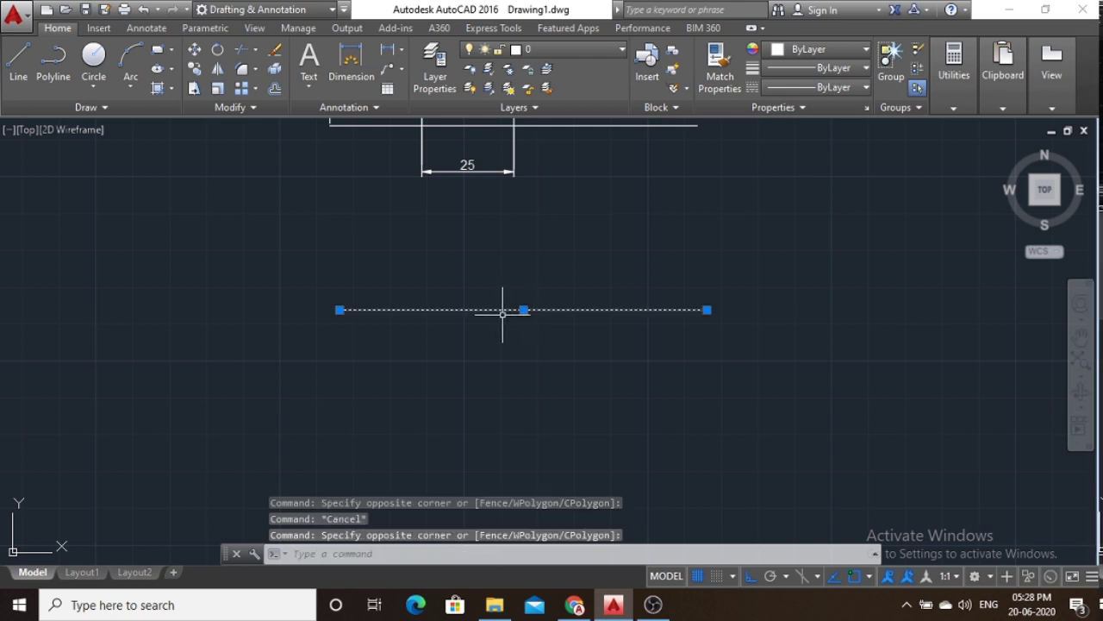
type("m")
key("Return")
left_click(506, 309)
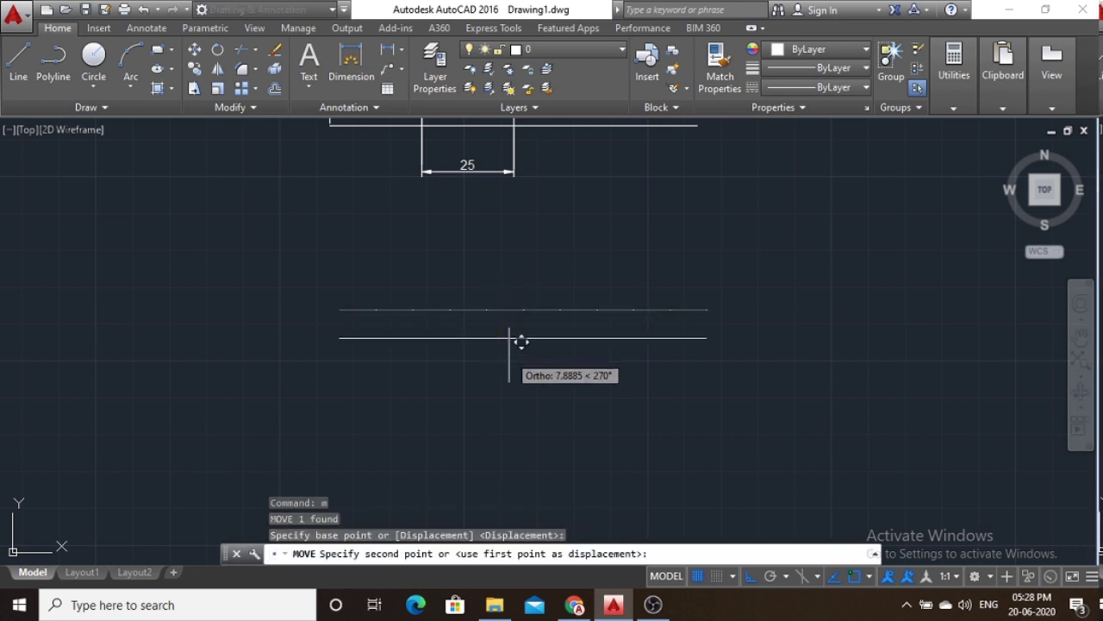
key("Escape")
left_click(714, 320)
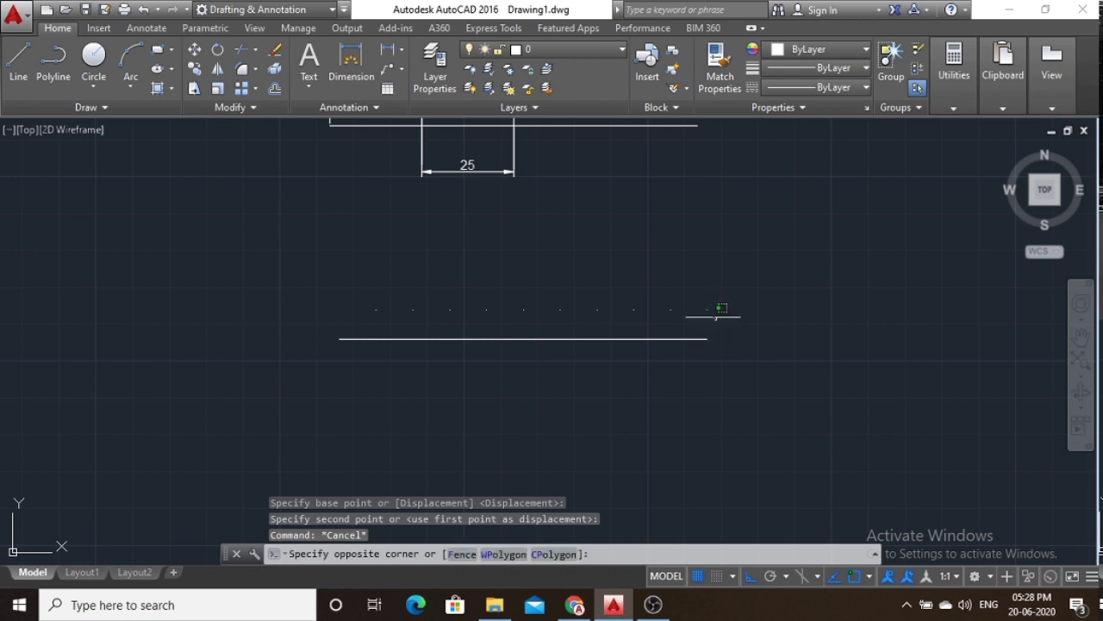
left_click(362, 295)
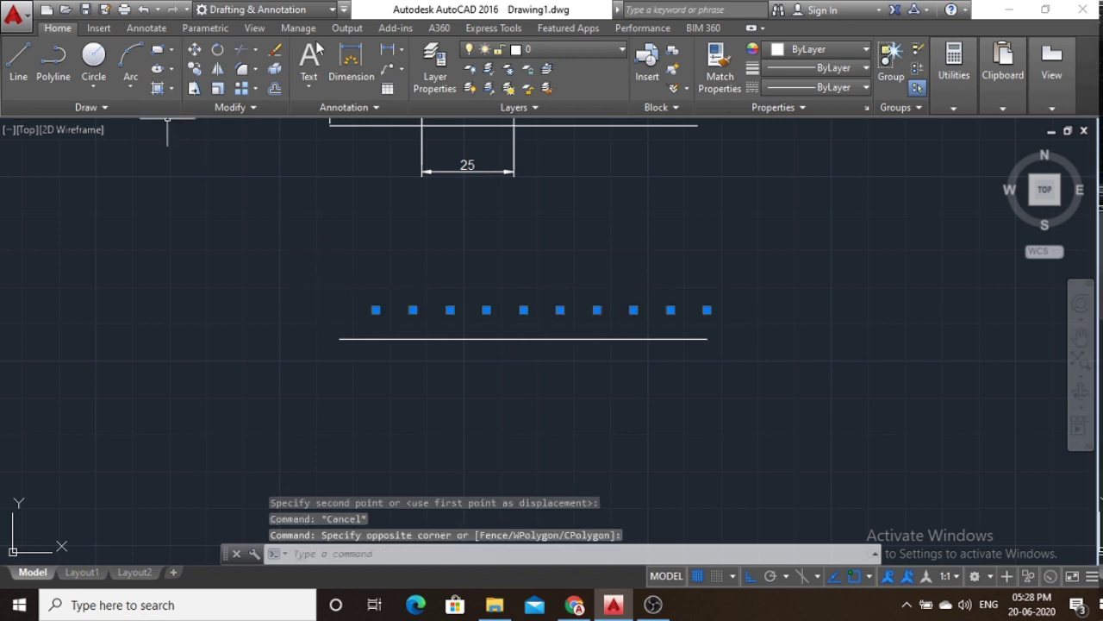
Start a line and a trial dimension on the base line, then cancel both.
left_click(17, 58)
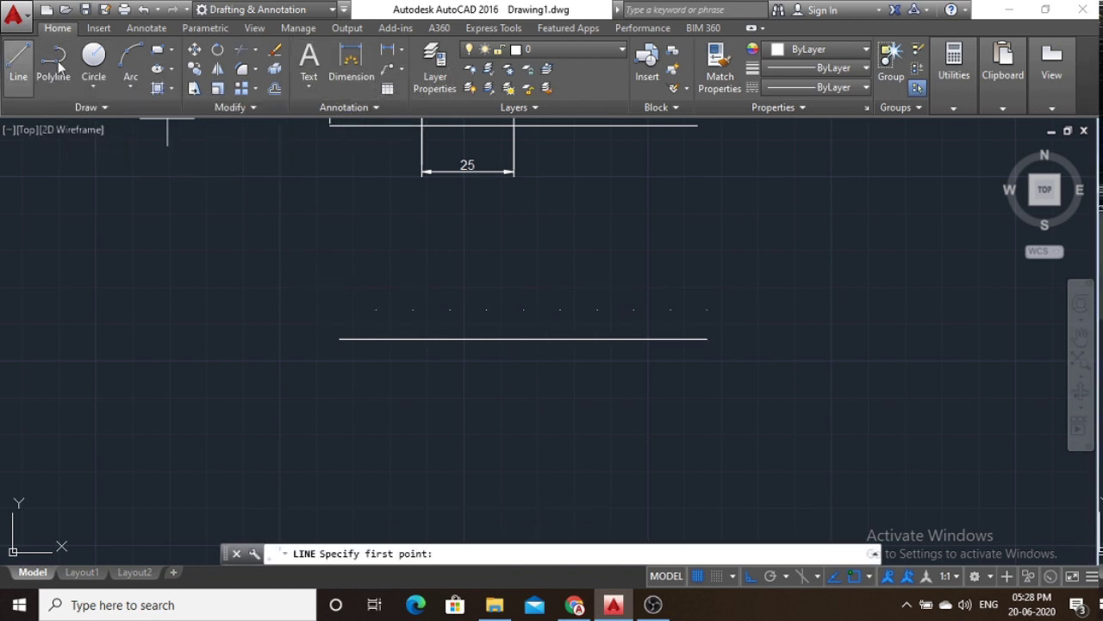
left_click(375, 309)
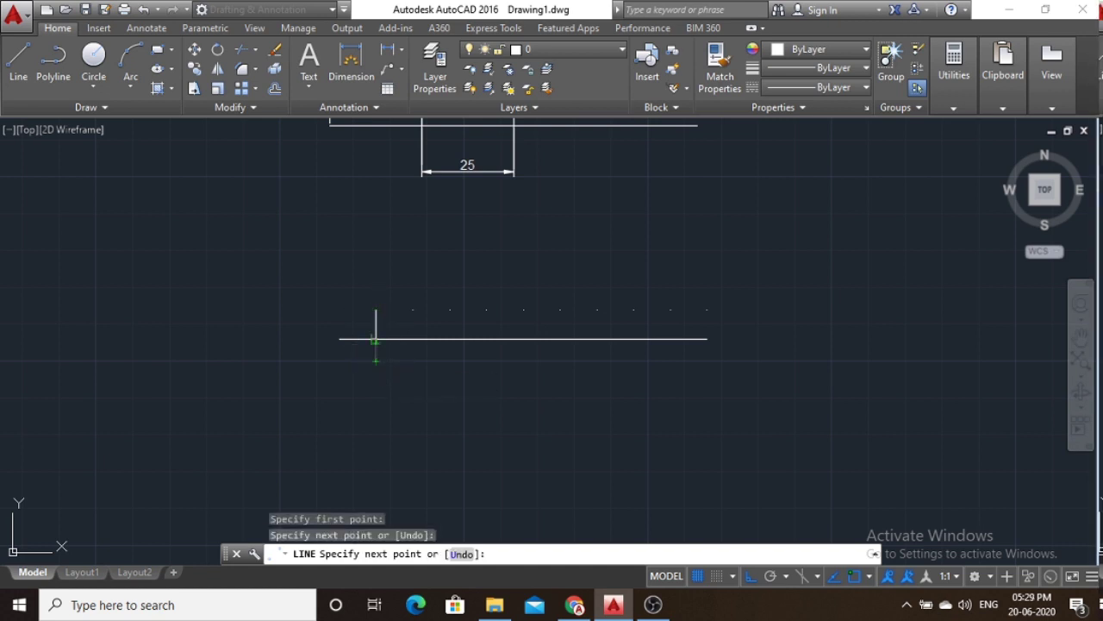
key("Escape")
left_click(350, 62)
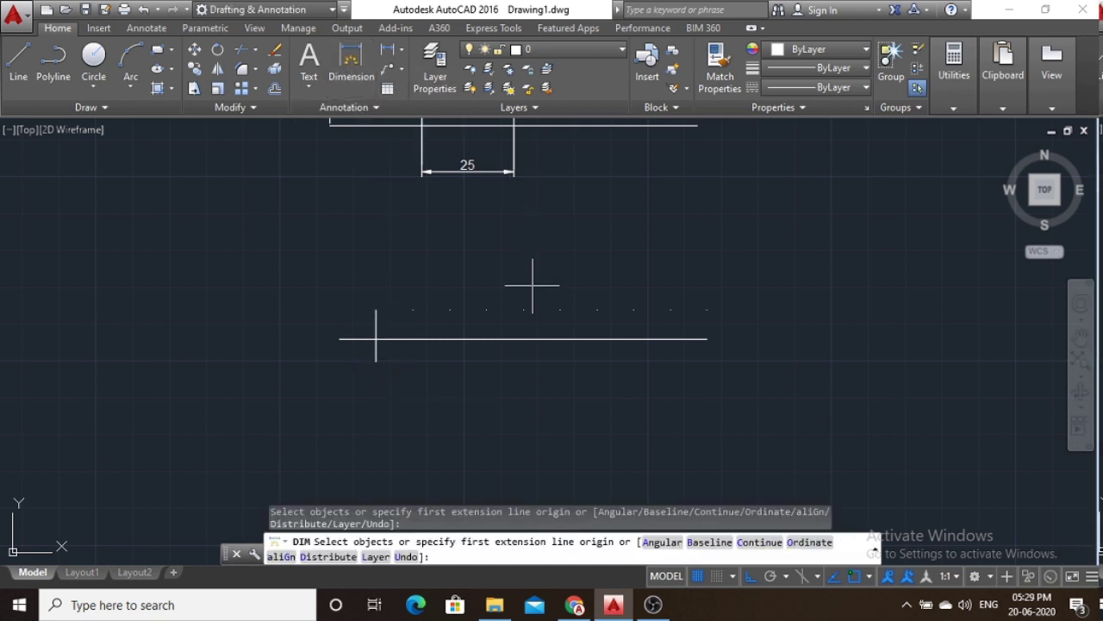
left_click(565, 309)
left_click(566, 376)
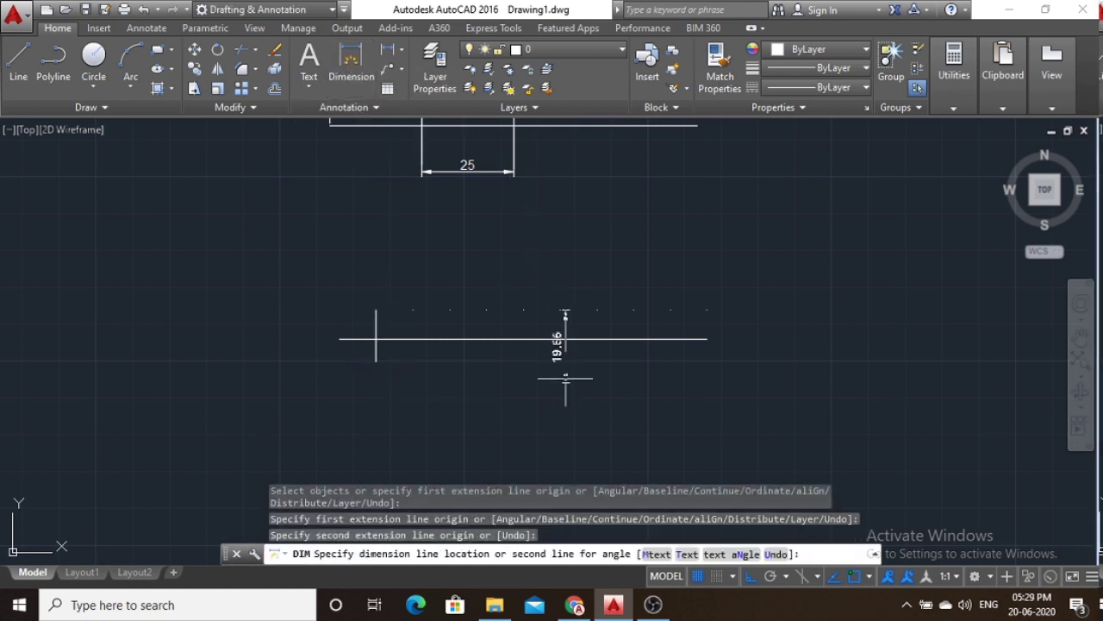
left_click(776, 553)
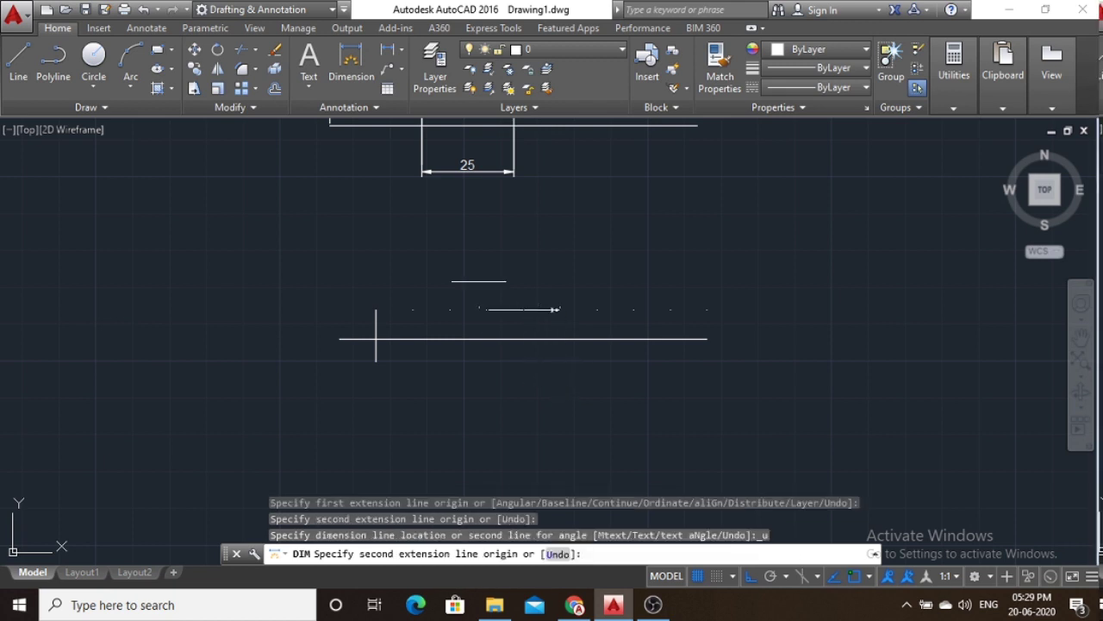
key("Escape")
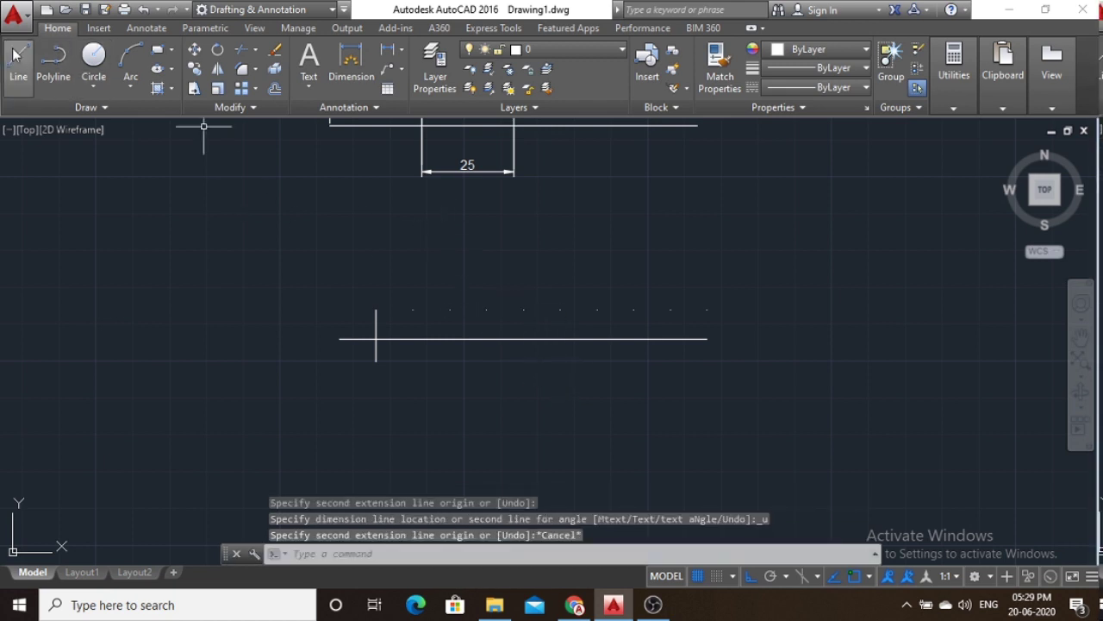
Draw two short vertical lines crossing the base line.
left_click(15, 55)
left_click(561, 308)
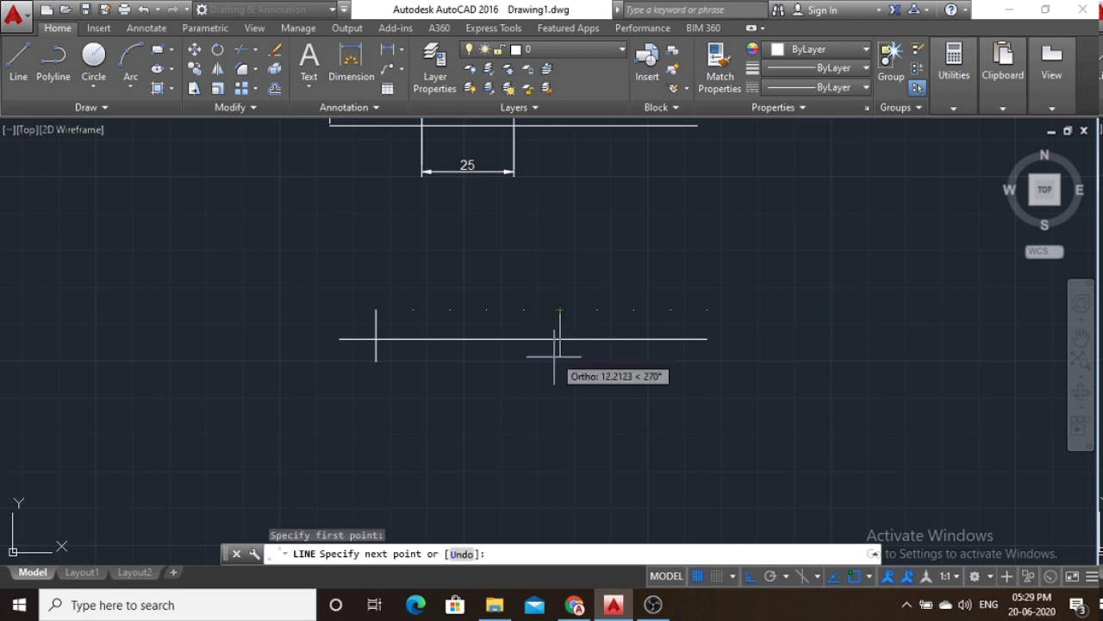
left_click(560, 367)
key("Escape")
left_click(23, 72)
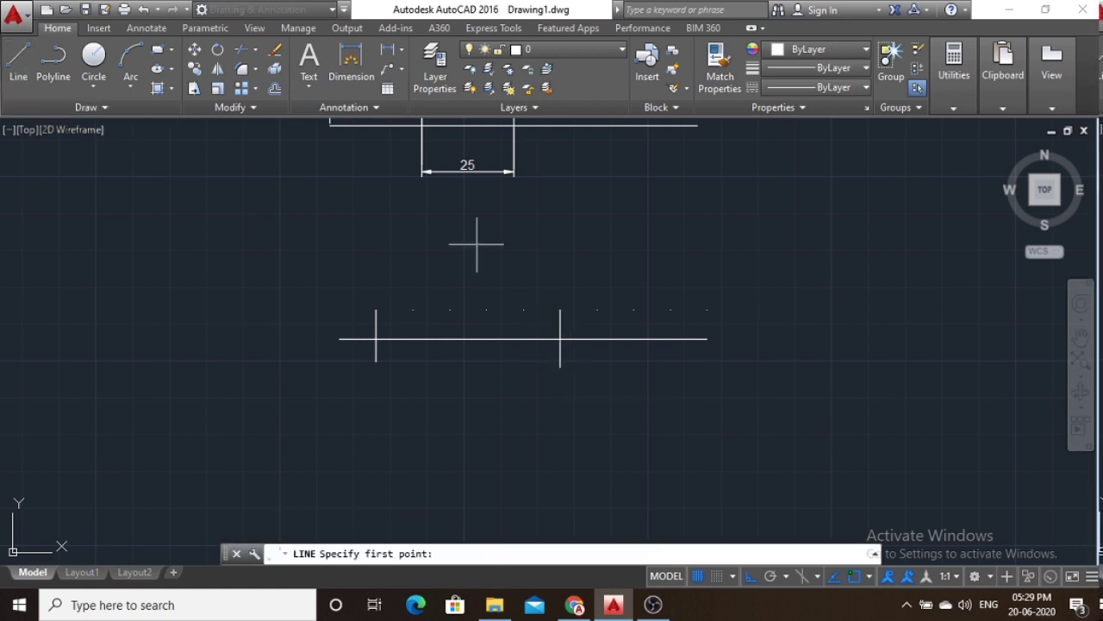
left_click(597, 310)
left_click(596, 348)
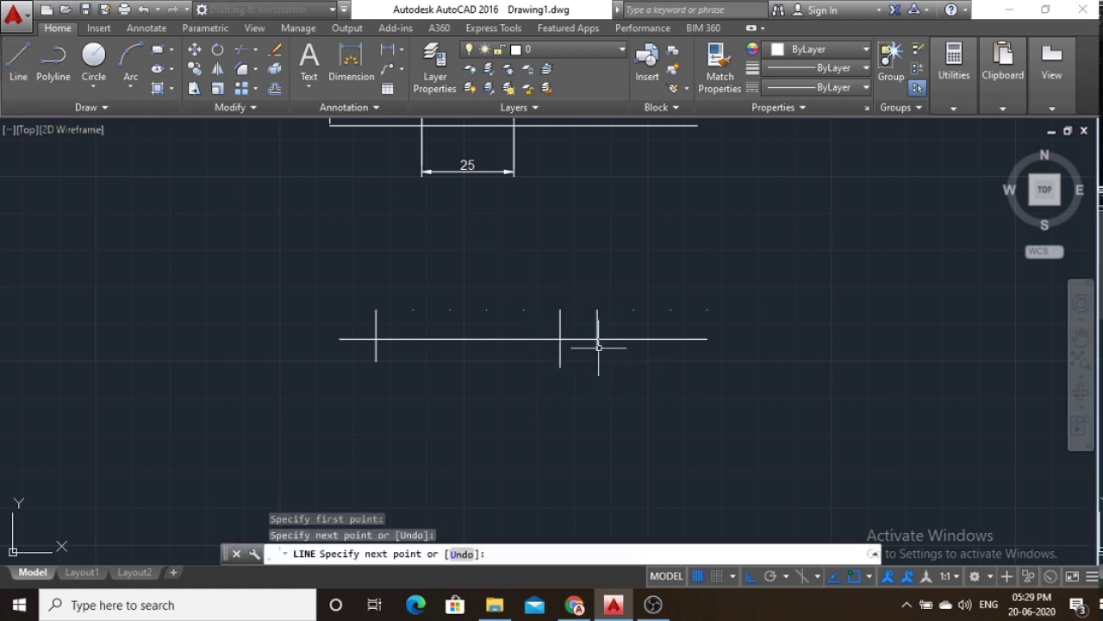
key("Escape")
Add two 10 dimensions above the base line, one for each gap at the vertical lines.
left_click(351, 64)
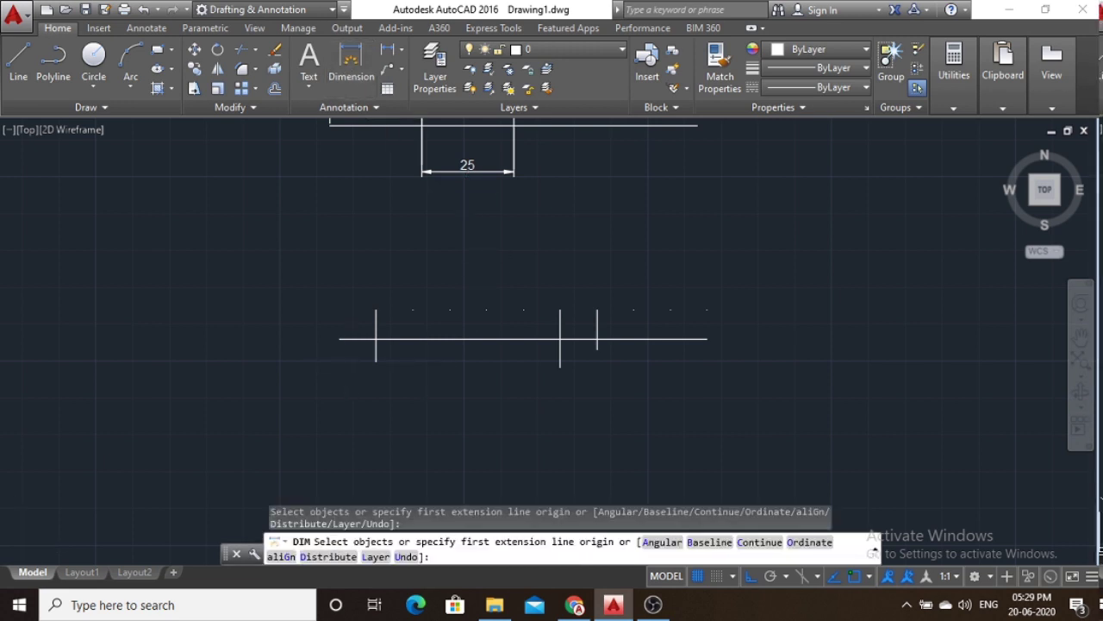
scroll(354, 343, "up", 2)
left_click(387, 336)
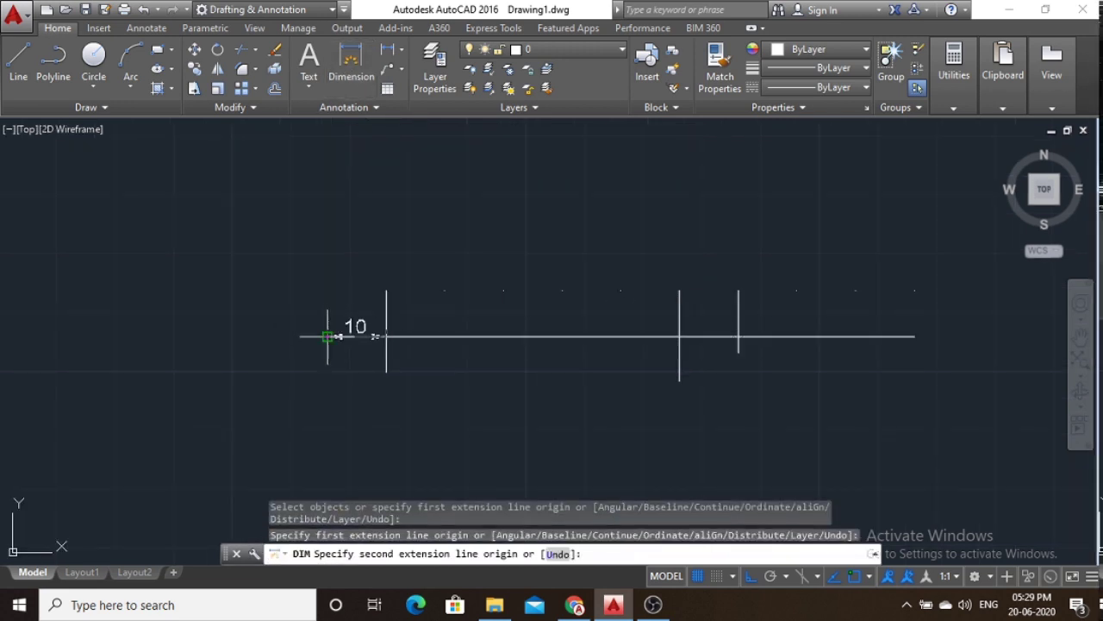
left_click(327, 336)
left_click(319, 269)
key("Escape")
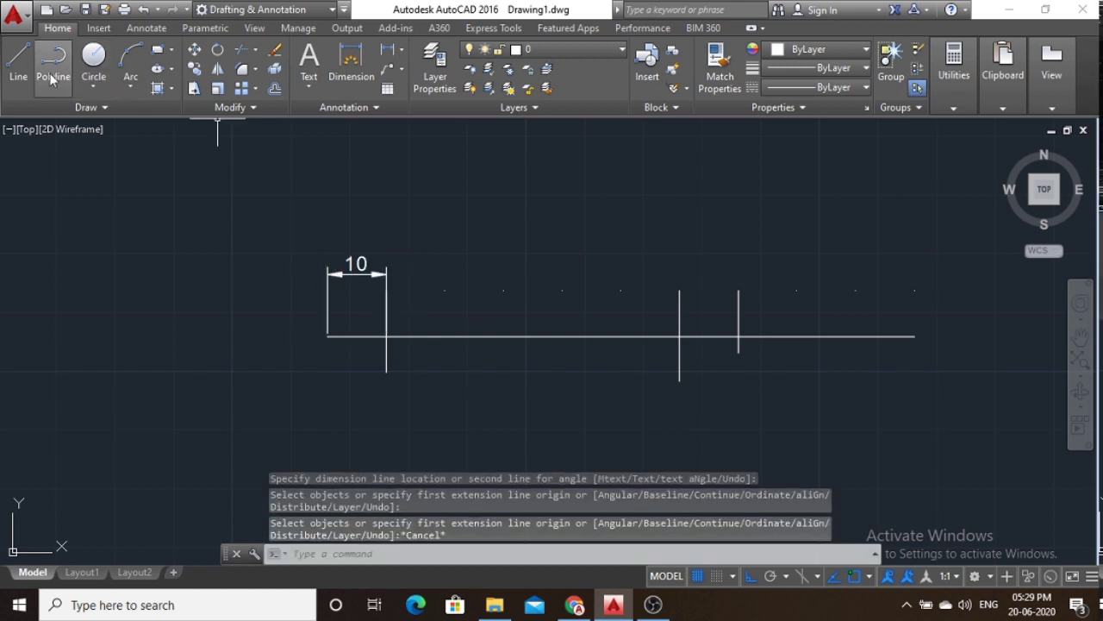
left_click(351, 59)
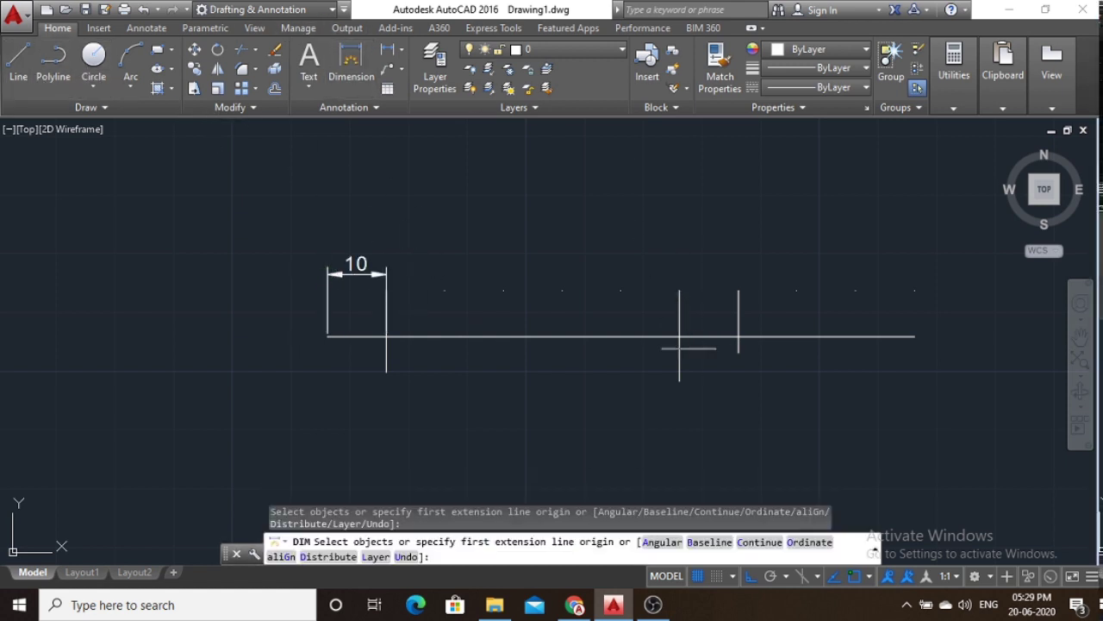
left_click(679, 336)
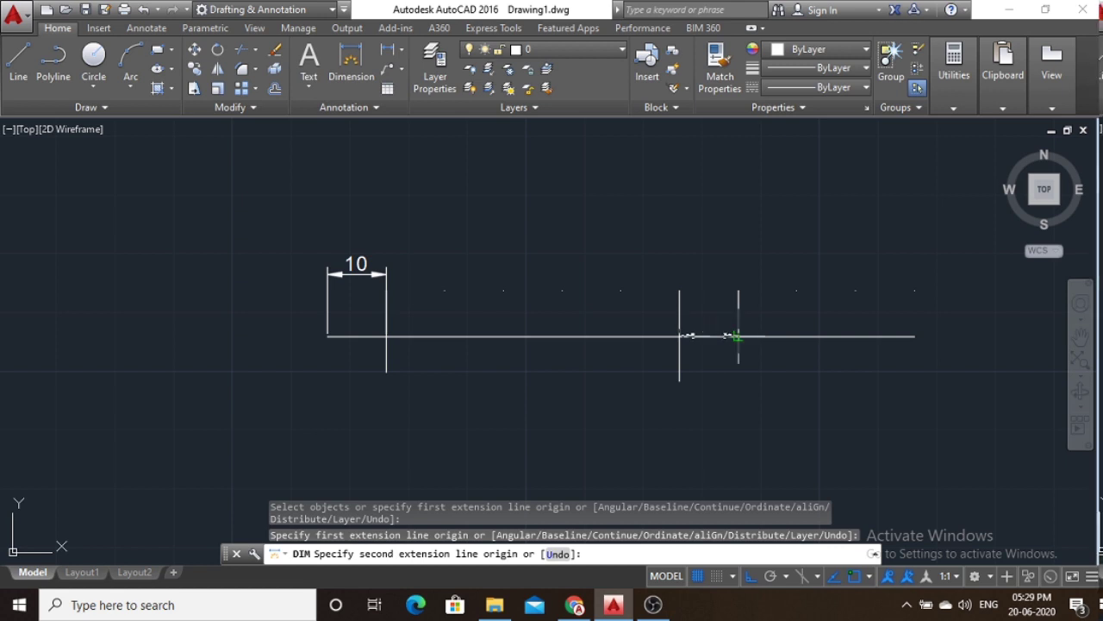
left_click(738, 336)
left_click(724, 260)
key("Escape")
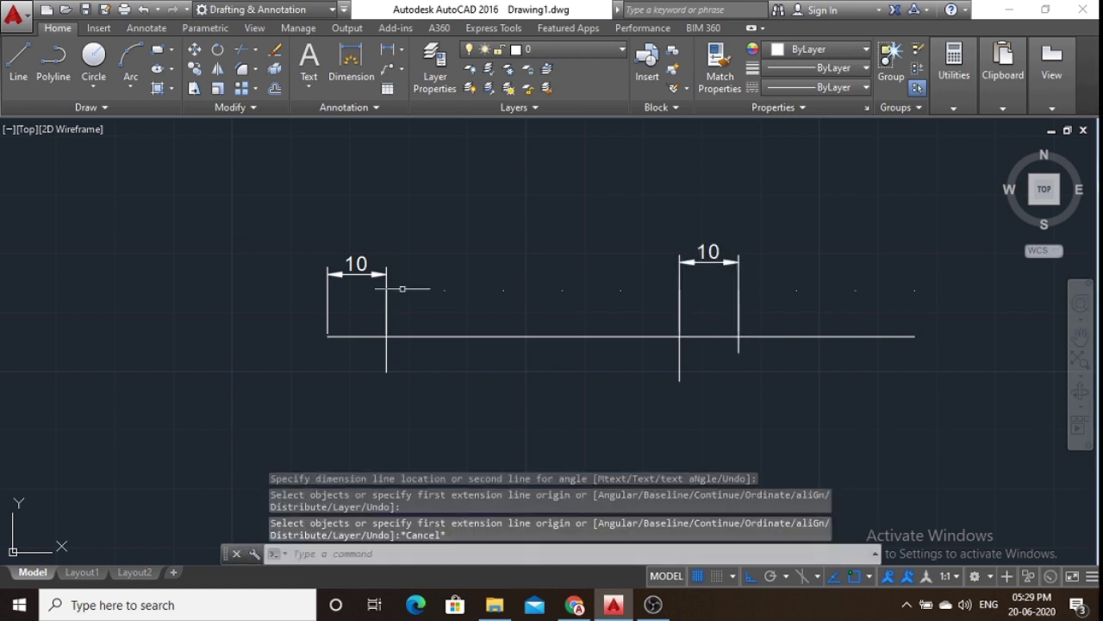
Window-select all 24 lines and dimensions and delete them.
scroll(463, 247, "down", 2)
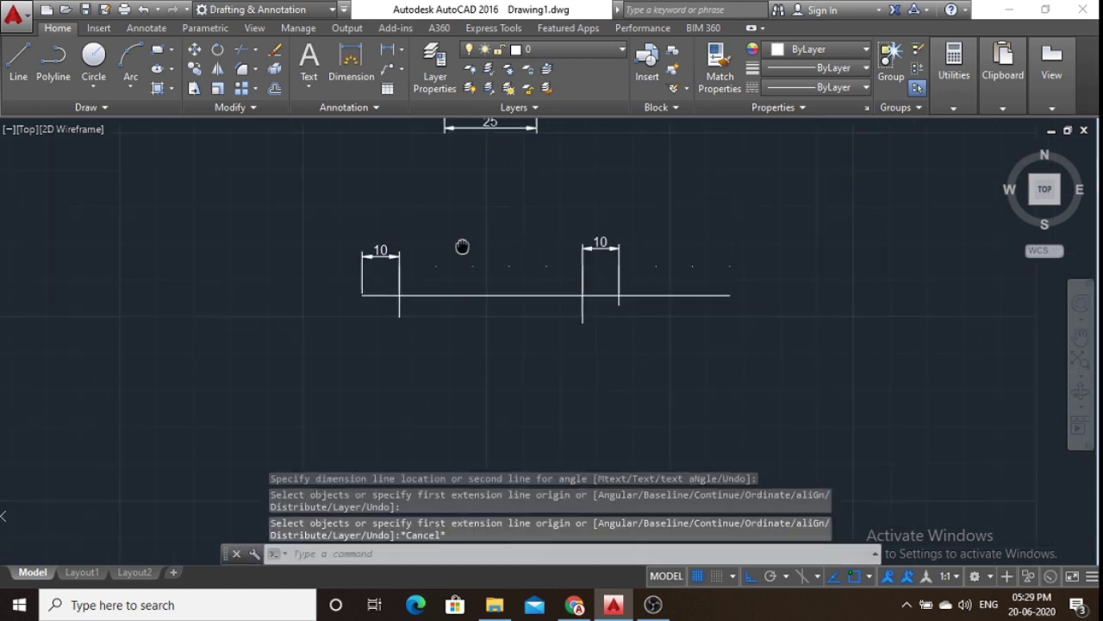
scroll(406, 253, "down", 1)
scroll(419, 247, "down", 3)
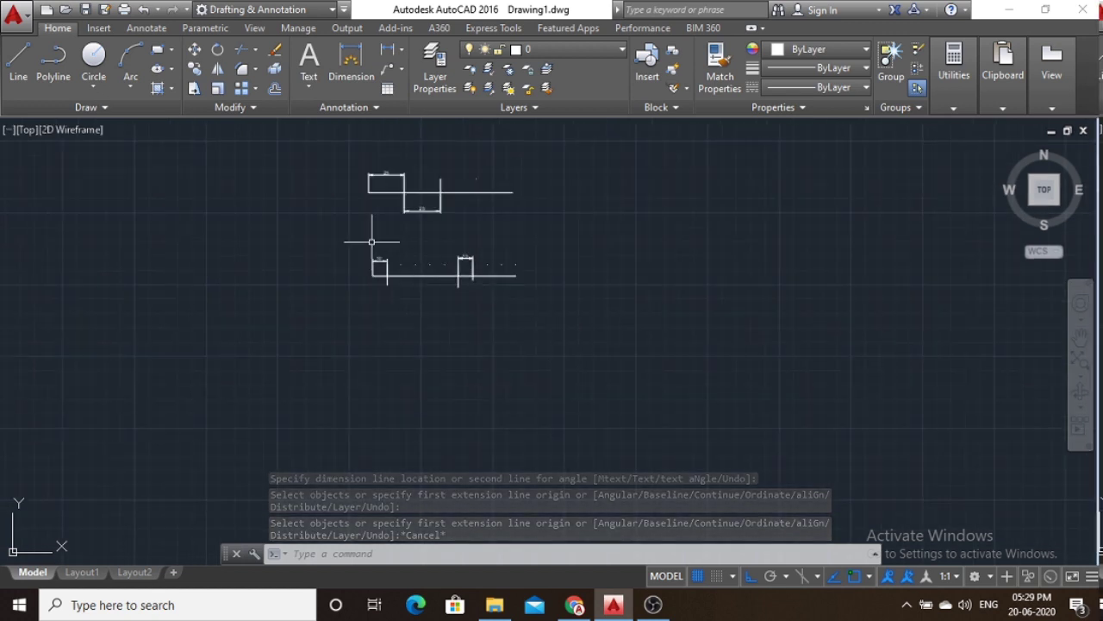
scroll(379, 206, "up", 4)
scroll(382, 185, "up", 2)
mouse_move(382, 185)
middle_mouse_down()
mouse_move(394, 253)
mouse_move(368, 256)
mouse_move(362, 236)
middle_mouse_up()
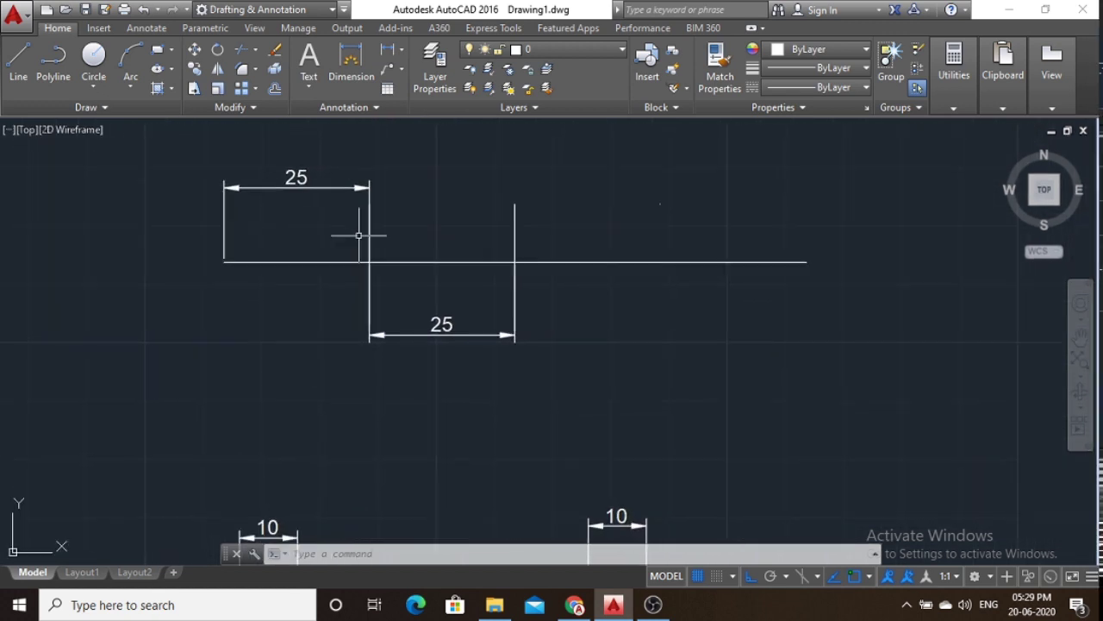
scroll(449, 259, "down", 2)
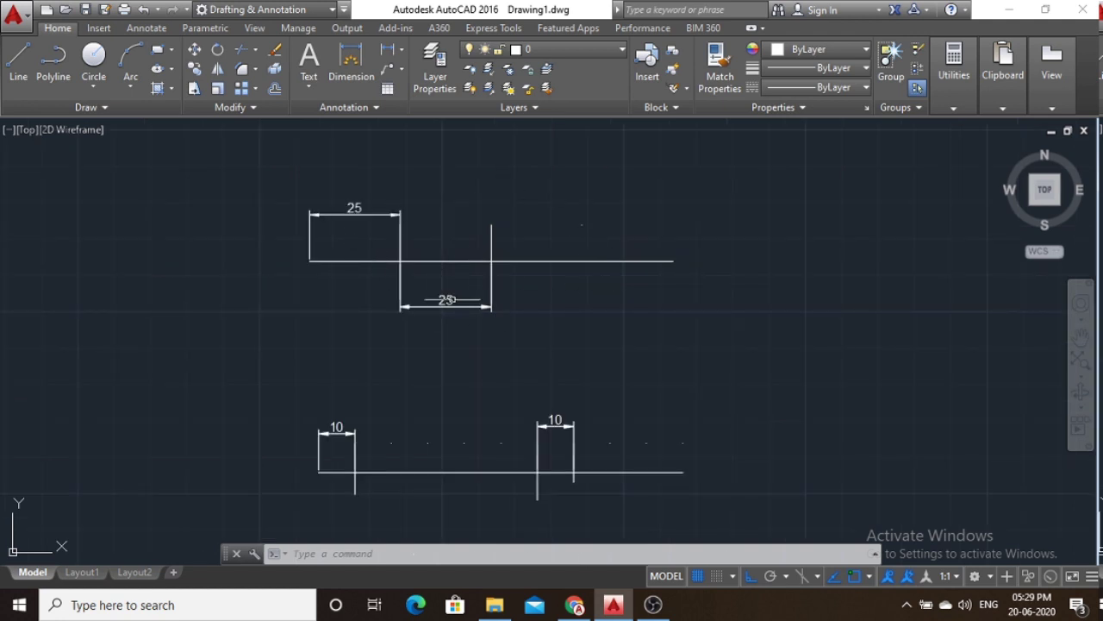
left_click_drag(449, 299, 199, 151)
key("Delete")
Browse the revision cloud shape choices, then draw a rectangle by two corners.
left_click(154, 109)
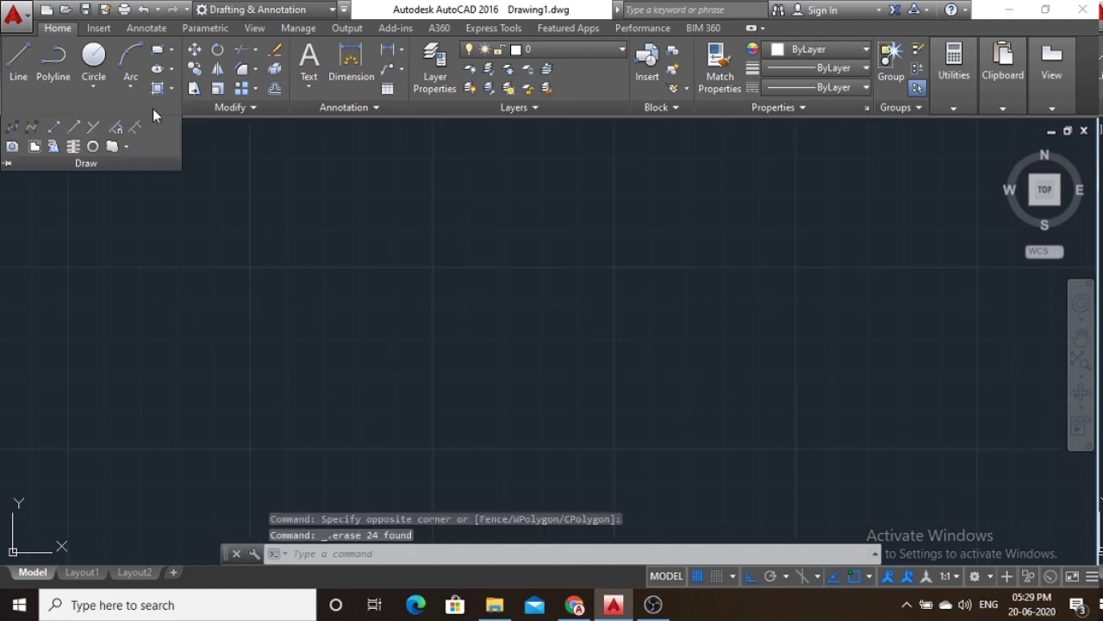
left_click(128, 148)
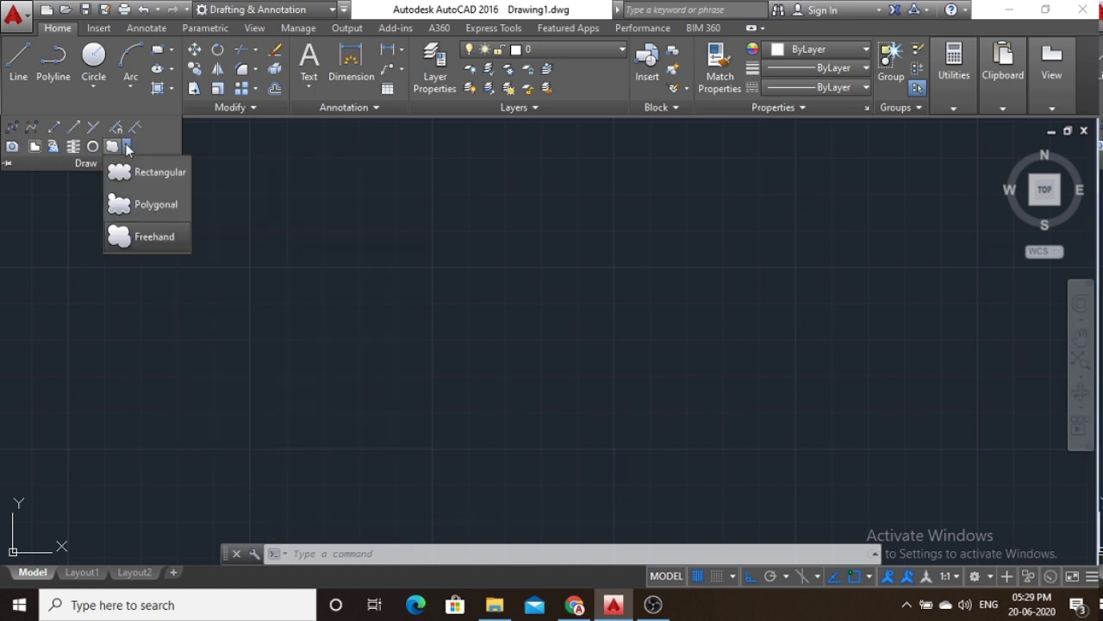
left_click(150, 188)
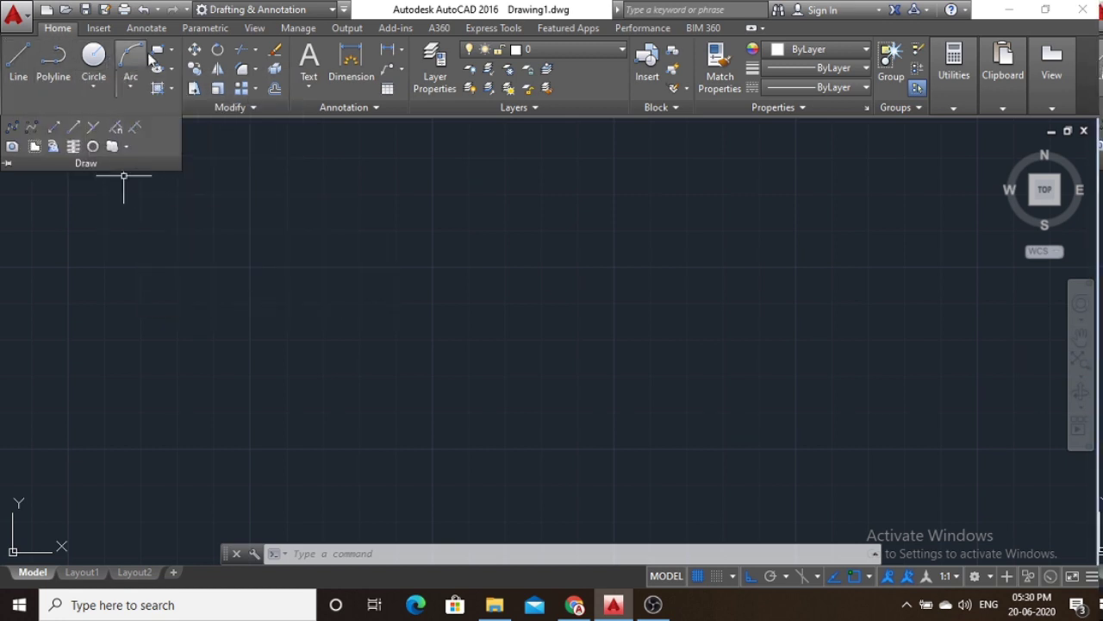
left_click(157, 49)
left_click(365, 219)
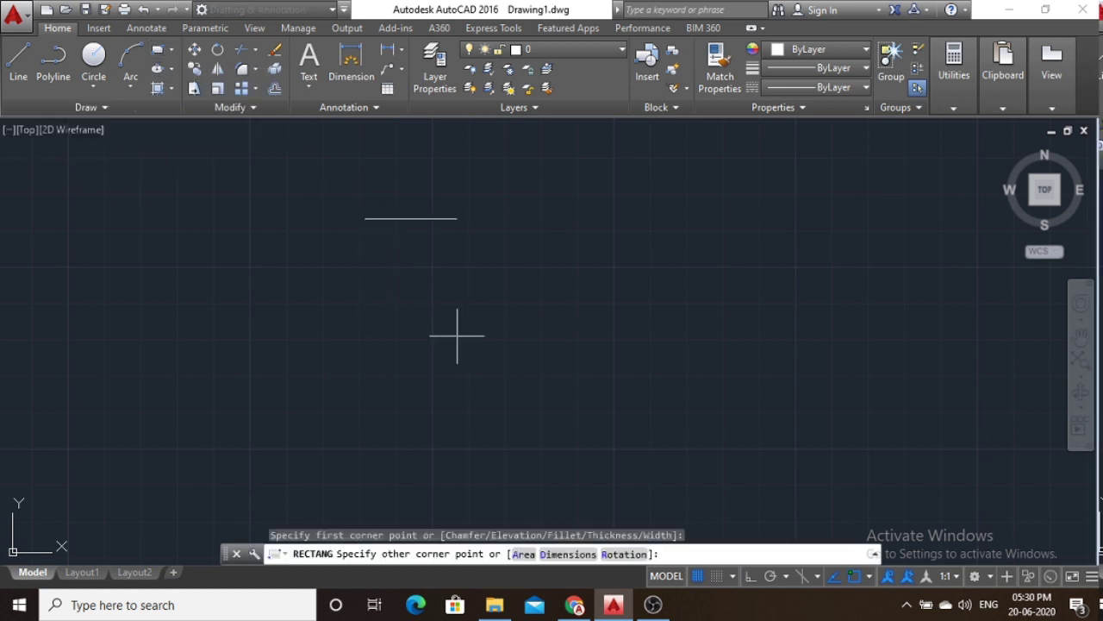
left_click(530, 352)
key("Escape")
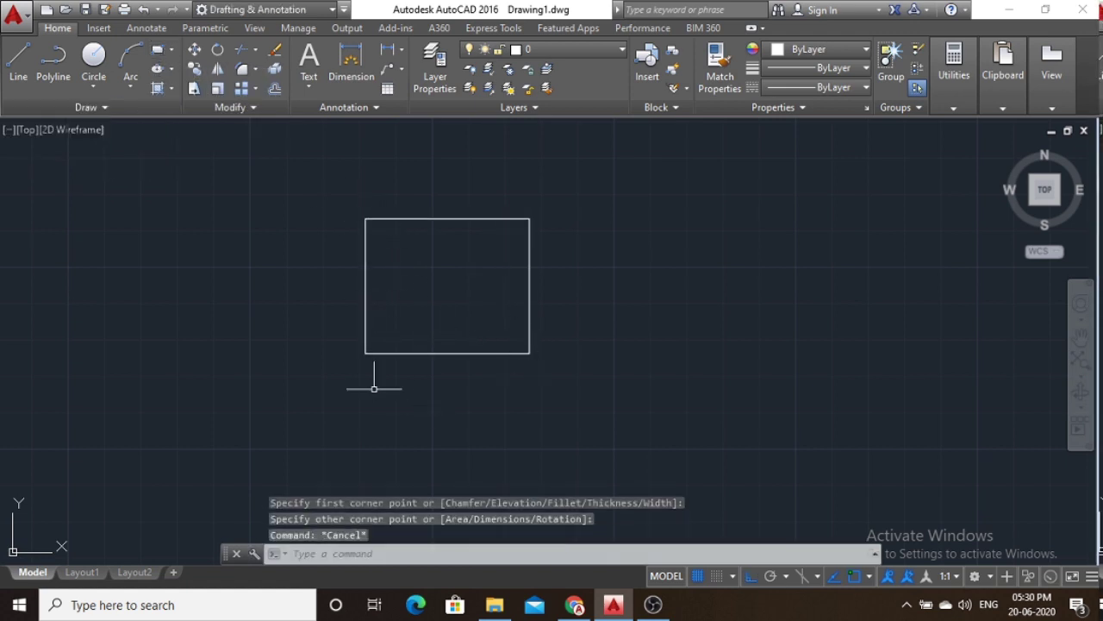
scroll(374, 389, "up", 3)
scroll(362, 370, "up", 2)
With Ortho off, draw two diagonal lines crossing at the rectangle's lower-left corner.
left_click(18, 60)
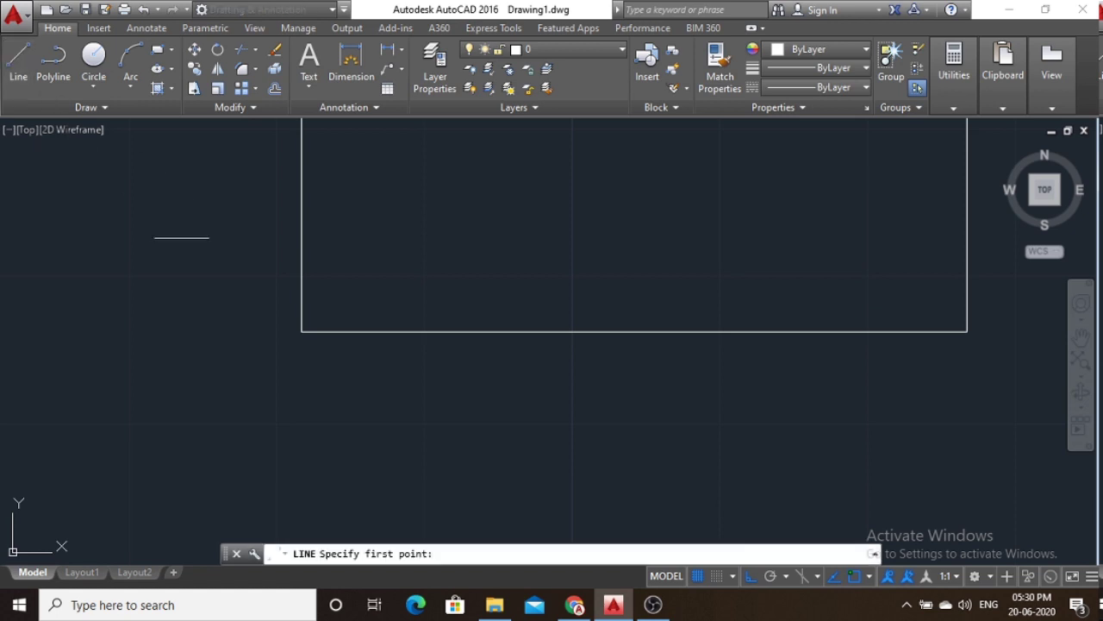
left_click(262, 256)
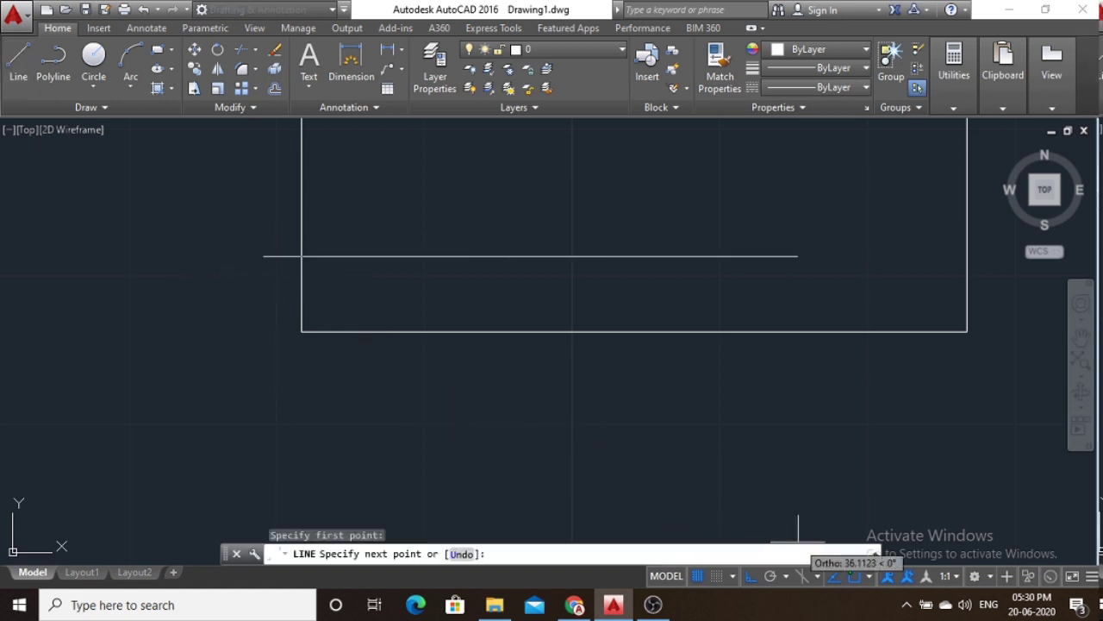
left_click(751, 577)
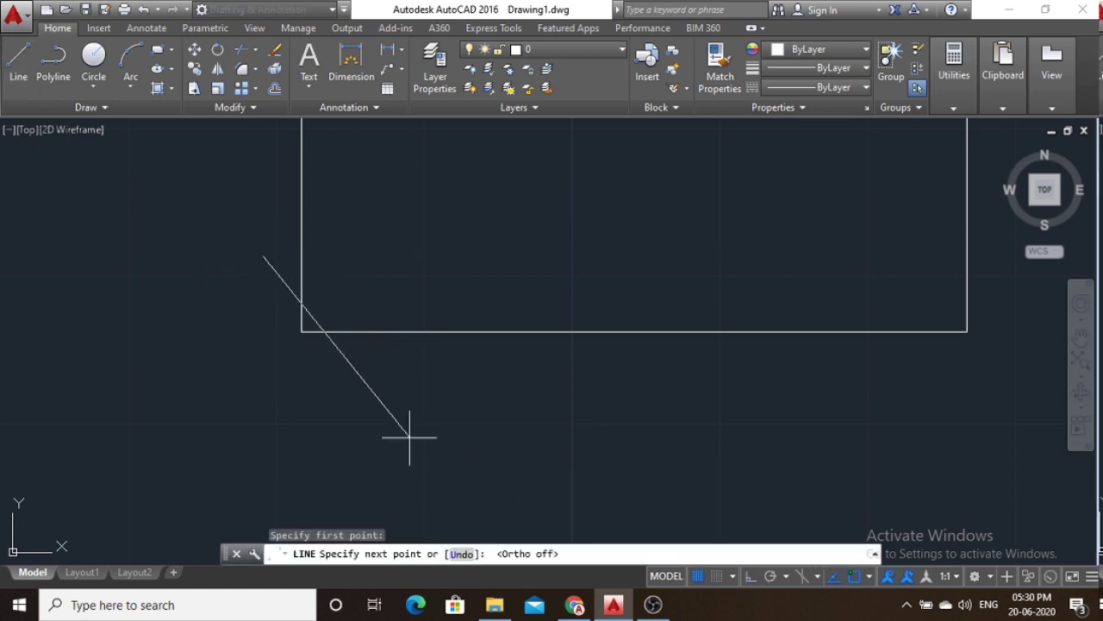
left_click(466, 442)
left_click(18, 60)
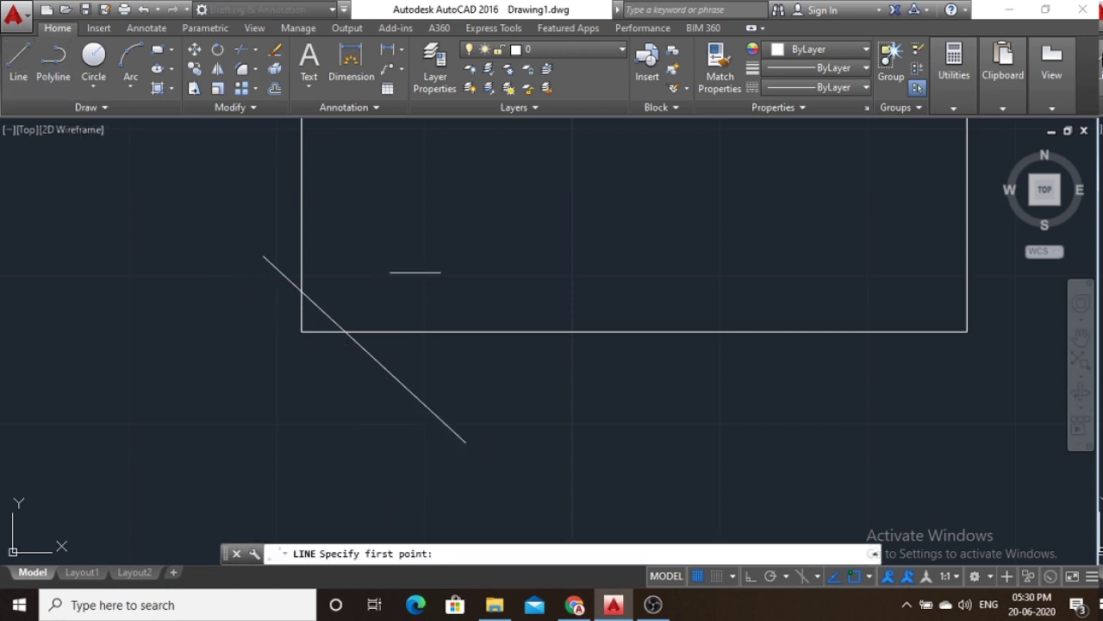
left_click(271, 438)
key("Escape")
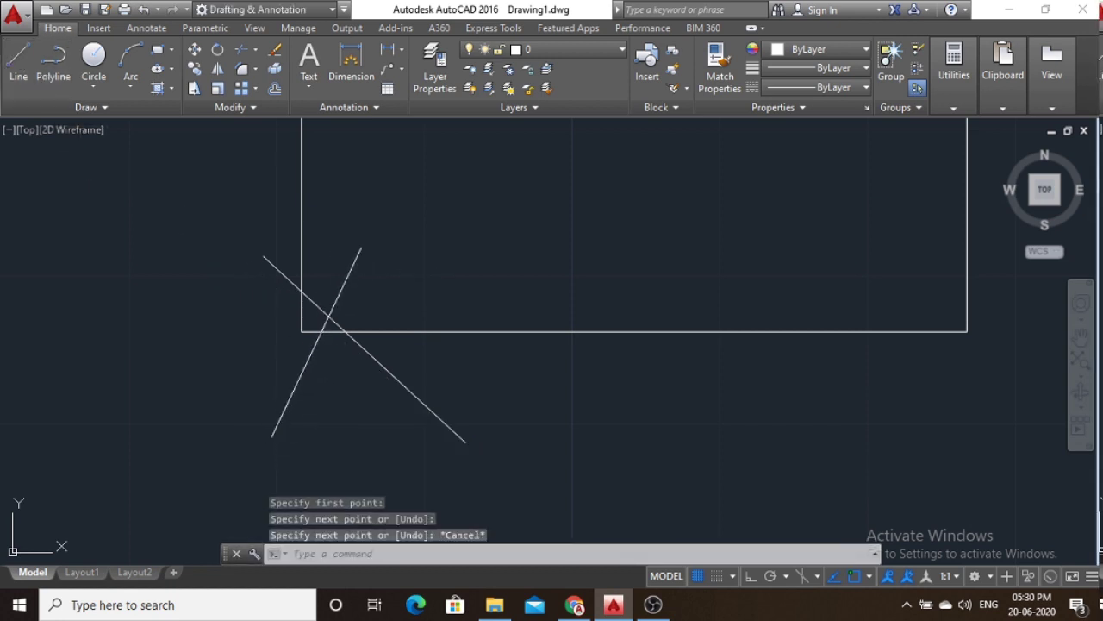
scroll(452, 287, "up", 2)
middle_click_drag(452, 286, 404, 316)
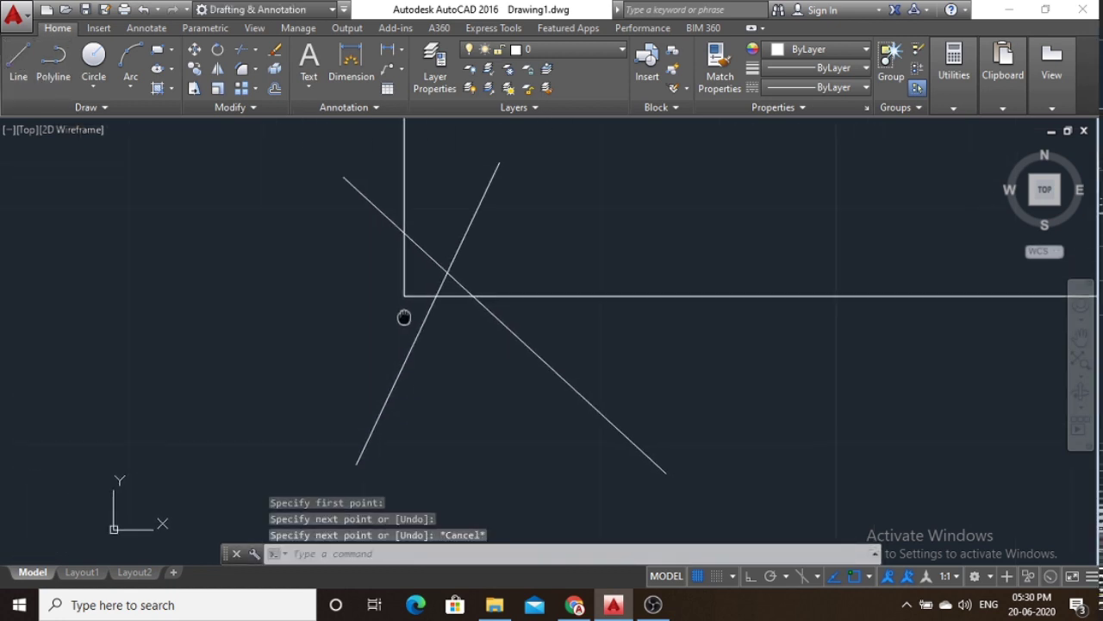
left_click(172, 88)
left_click(86, 106)
left_click(122, 147)
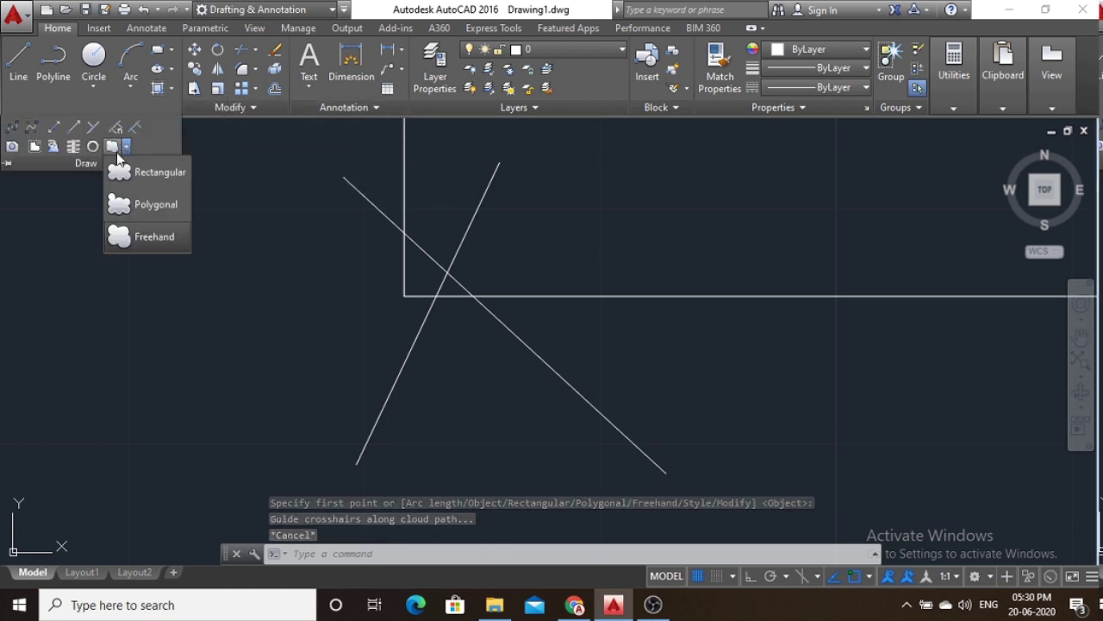
Draw a rectangular revision cloud from two opposite corners around the lines' crossing point.
left_click(131, 173)
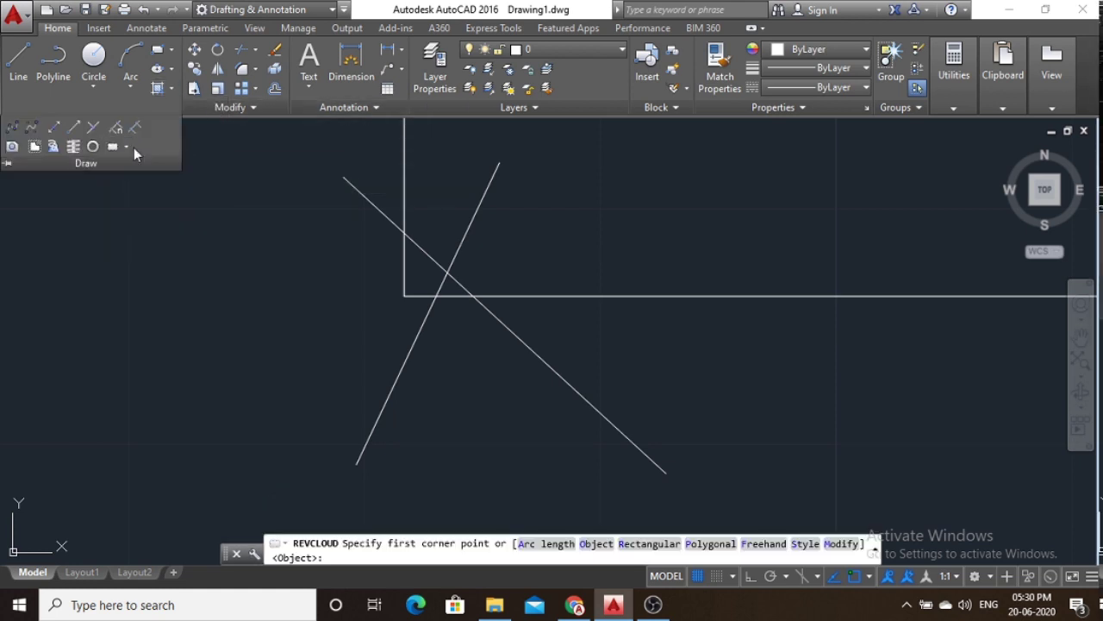
left_click(339, 220)
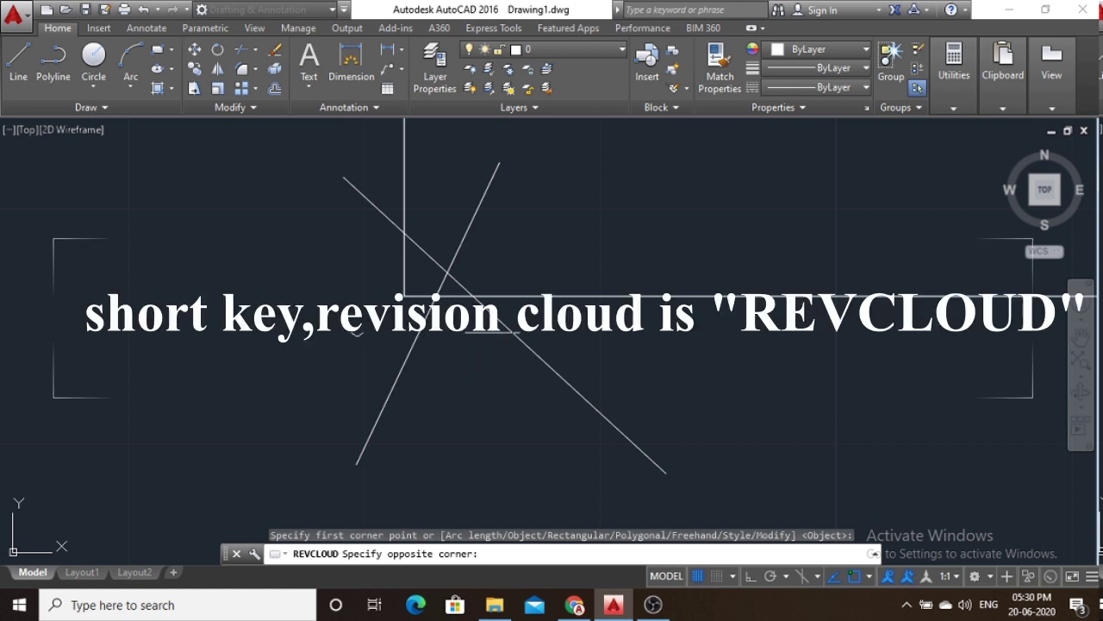
left_click(497, 331)
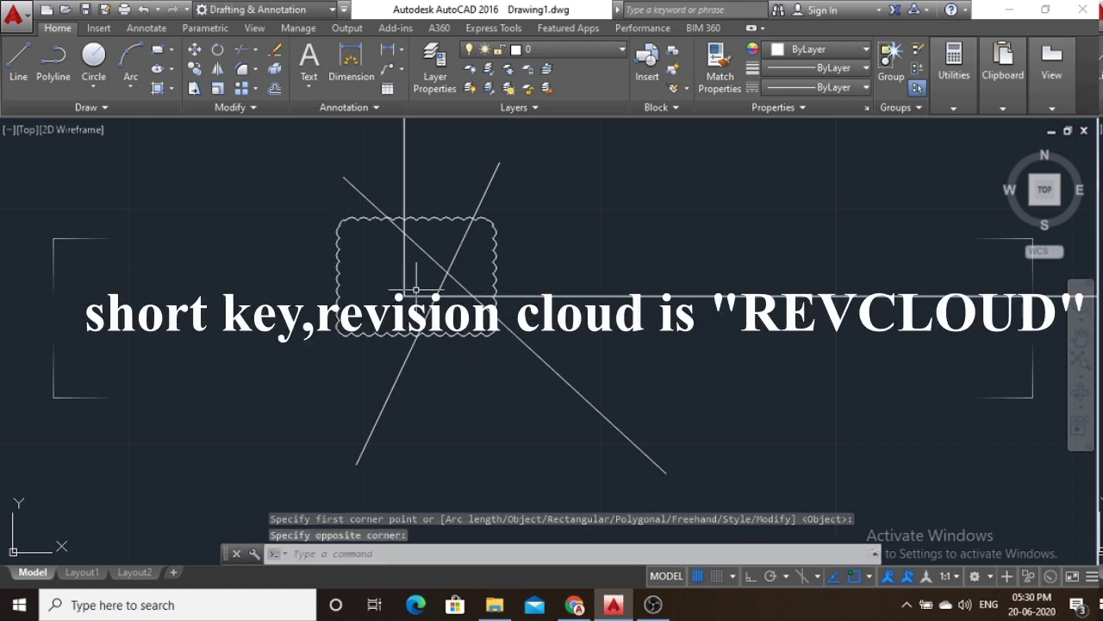
scroll(416, 291, "up", 4)
mouse_move(416, 290)
middle_mouse_down()
mouse_move(268, 289)
mouse_move(339, 234)
middle_mouse_up()
scroll(268, 289, "down", 3)
scroll(268, 288, "down", 2)
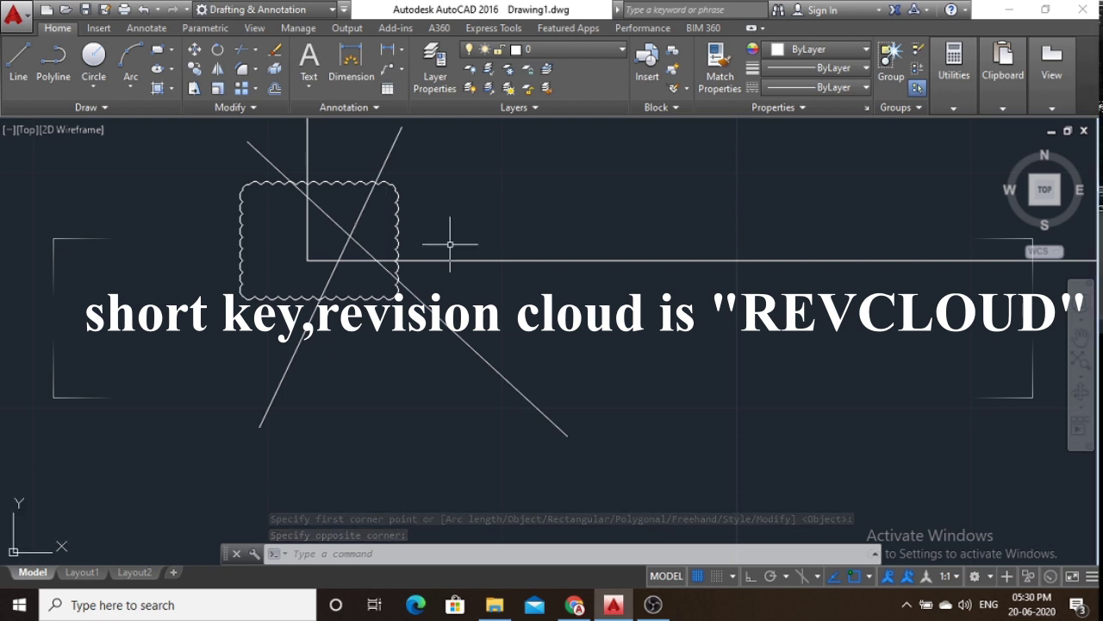
mouse_move(449, 234)
middle_mouse_down()
mouse_move(247, 221)
mouse_move(315, 287)
middle_mouse_up()
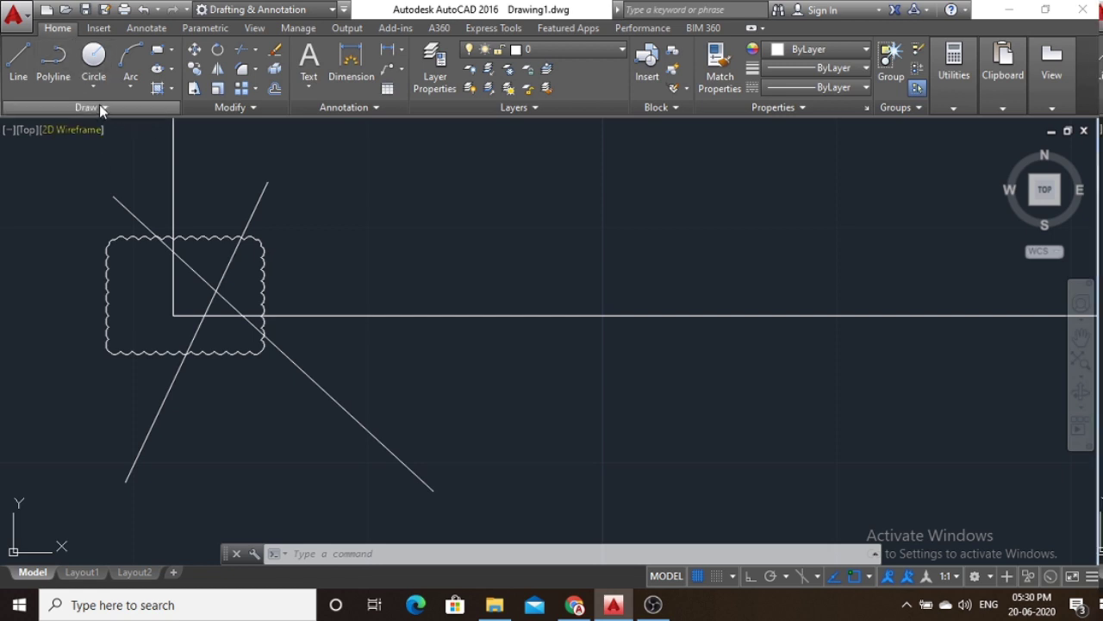
Draw a three-vertex polygonal revision cloud across the horizontal line, right of the rectangular cloud.
left_click(101, 108)
left_click(125, 146)
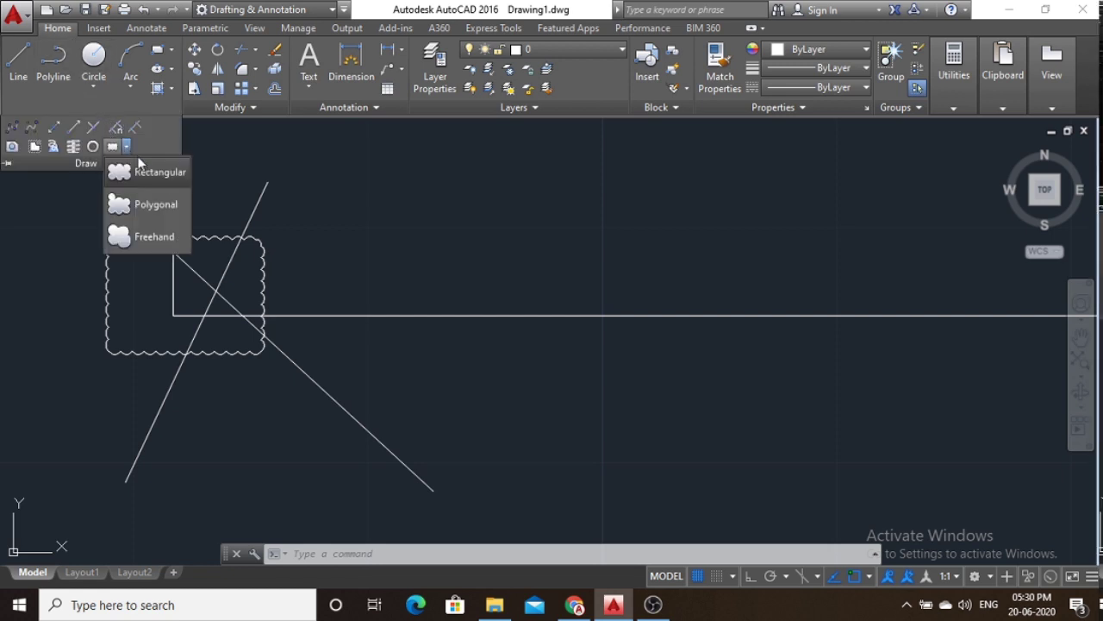
left_click(164, 205)
middle_click_drag(298, 232, 90, 203)
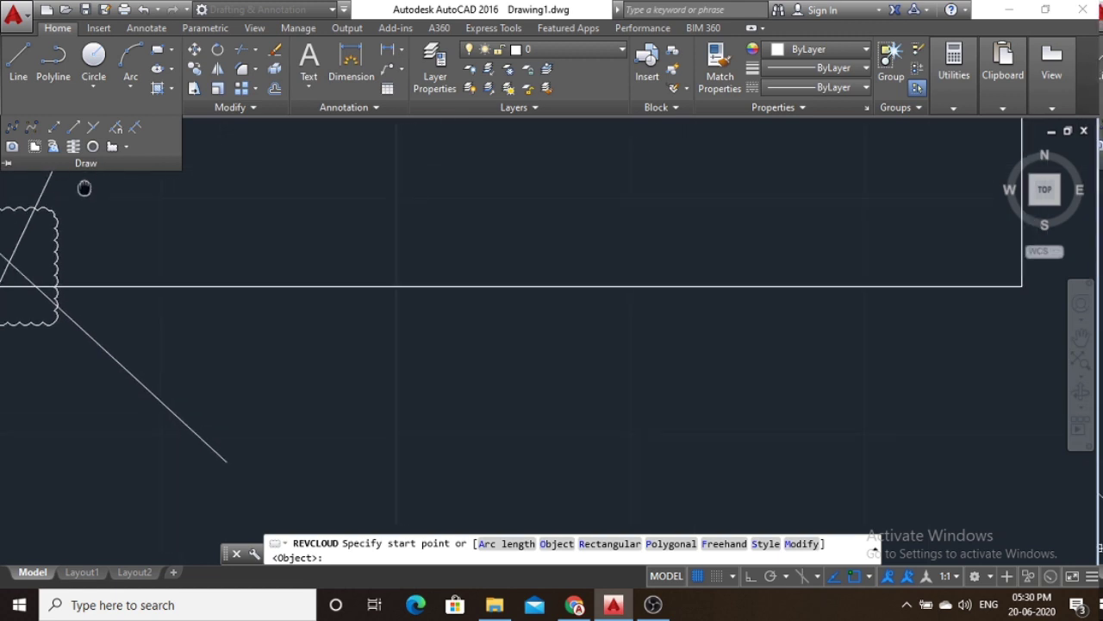
left_click(217, 271)
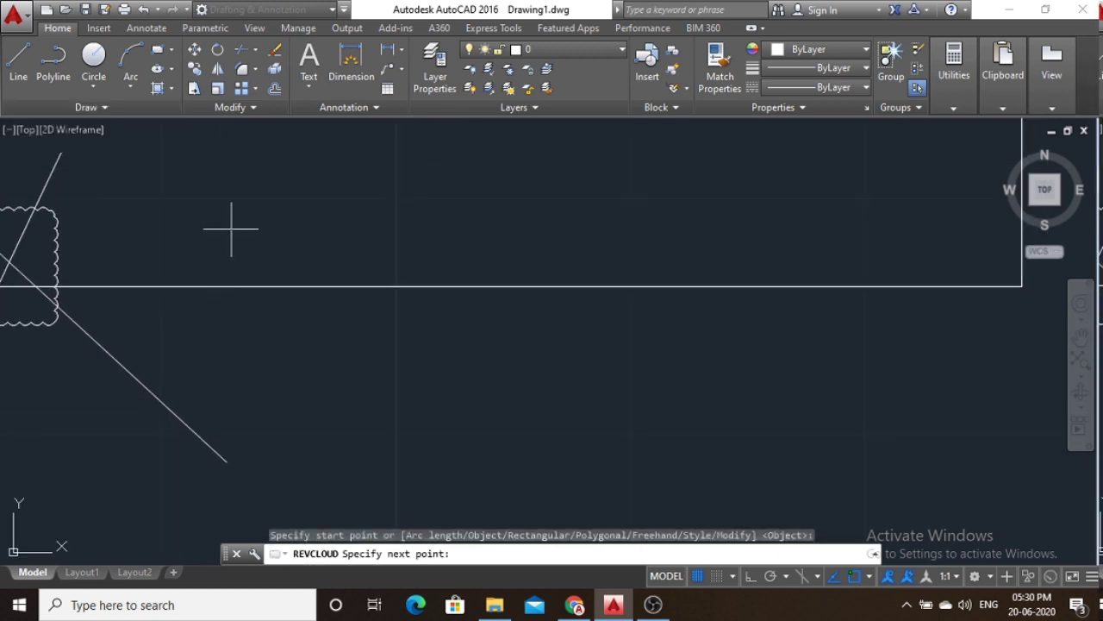
left_click(289, 233)
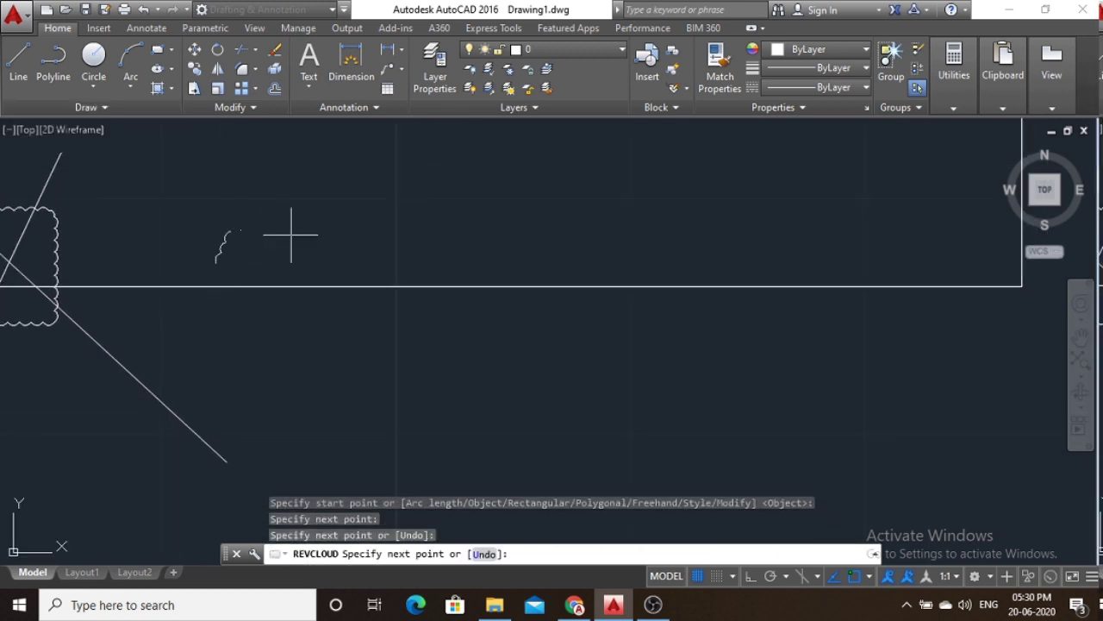
left_click(309, 275)
key("Return")
scroll(267, 248, "down", 4)
Trace a freehand revision cloud around the existing shapes and clouds.
scroll(185, 267, "up", 6)
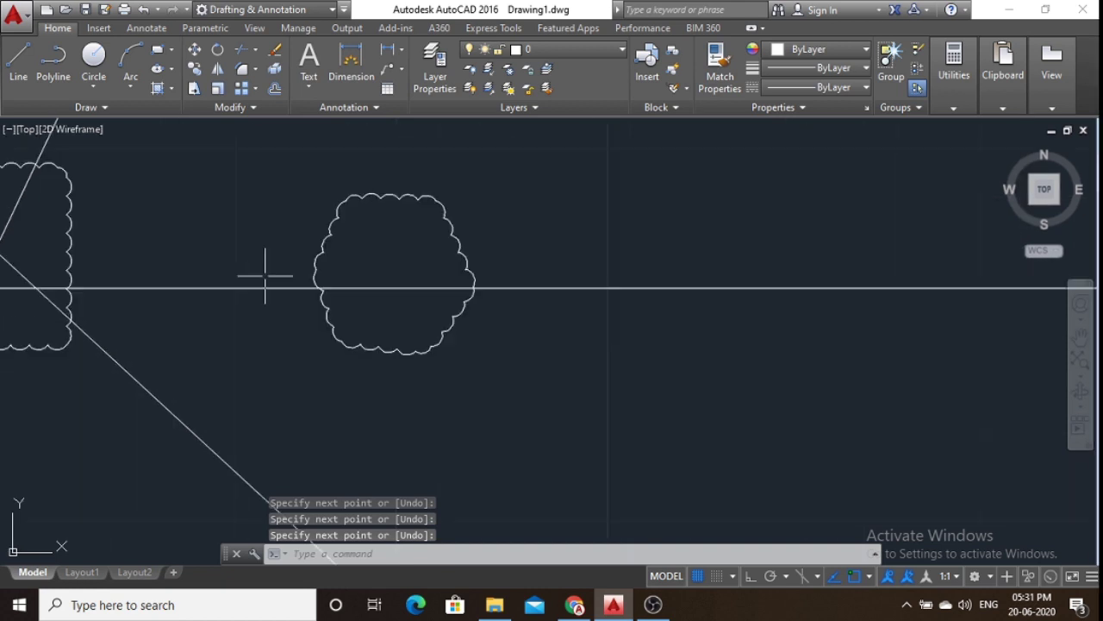
scroll(254, 276, "up", 2)
scroll(278, 273, "down", 2)
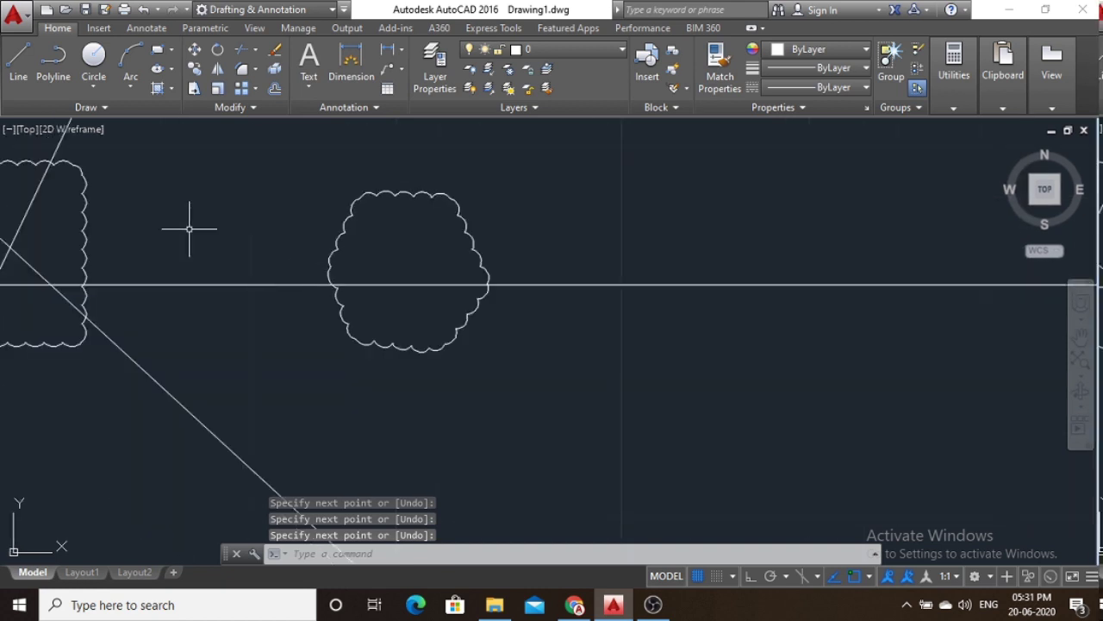
left_click(148, 104)
left_click(127, 148)
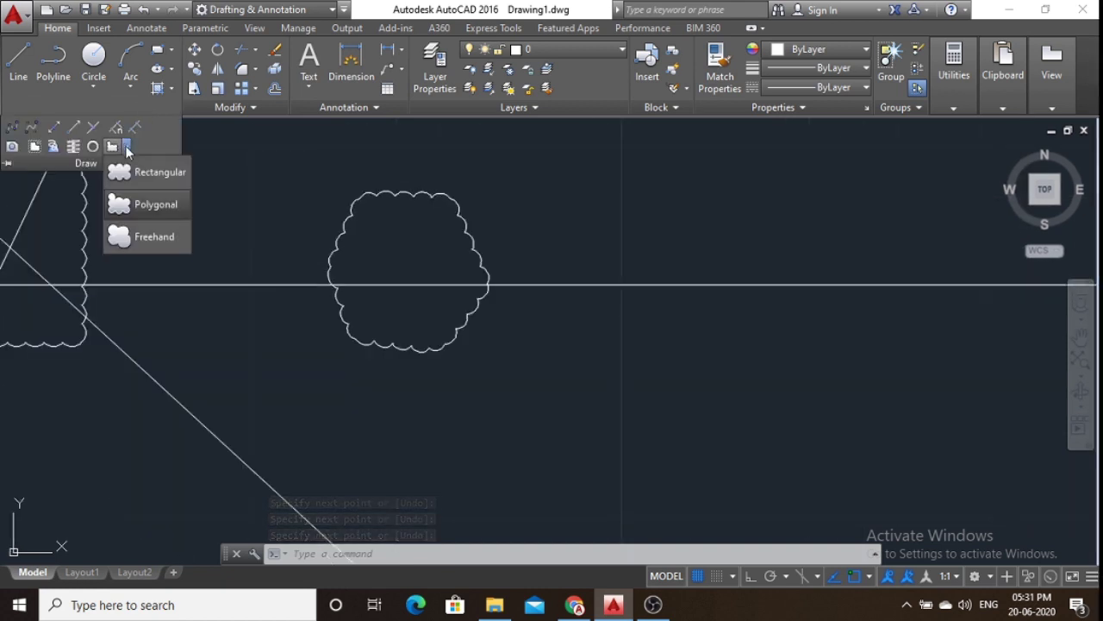
left_click(155, 236)
scroll(192, 216, "down", 3)
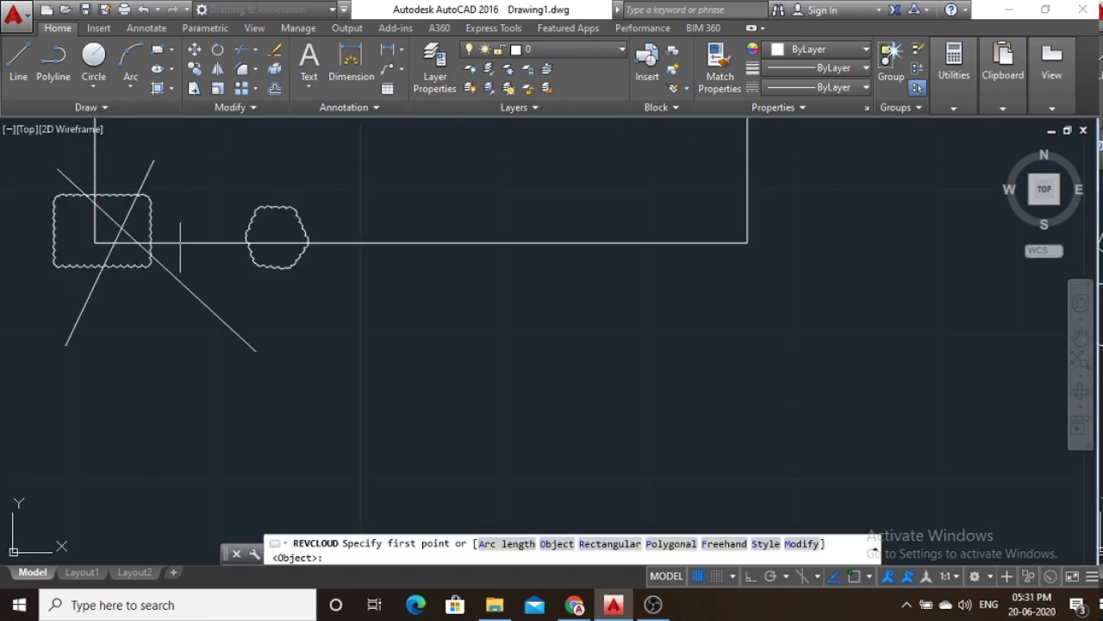
middle_click_drag(180, 246, 287, 277)
left_click(114, 170)
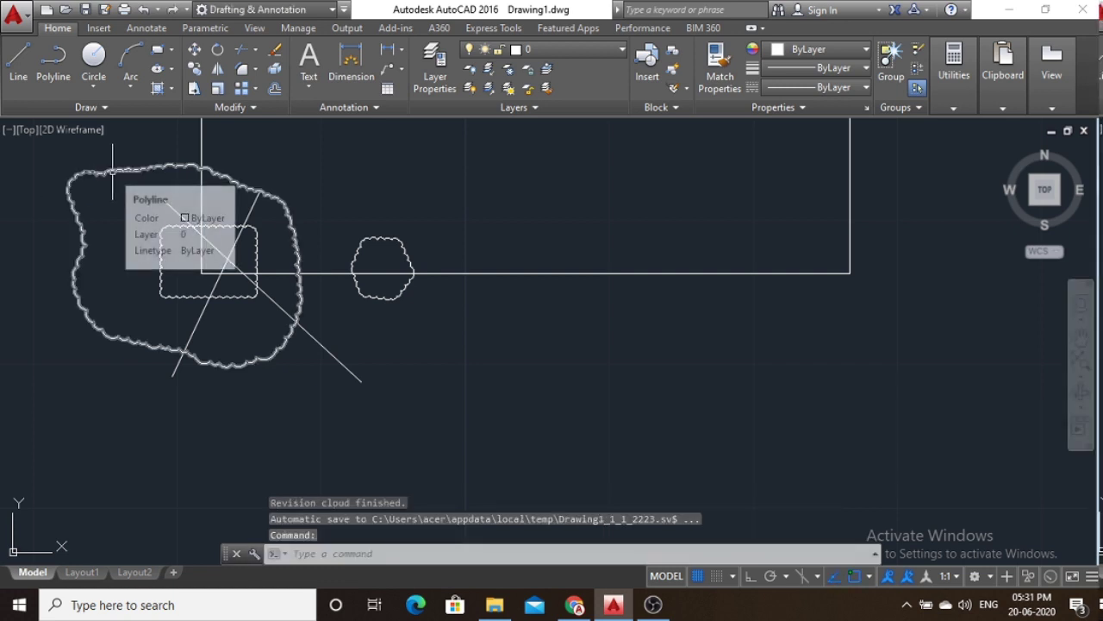
key("Return")
Window-select all 6 objects and delete them to empty the drawing.
scroll(164, 242, "up", 2)
scroll(164, 241, "down", 3)
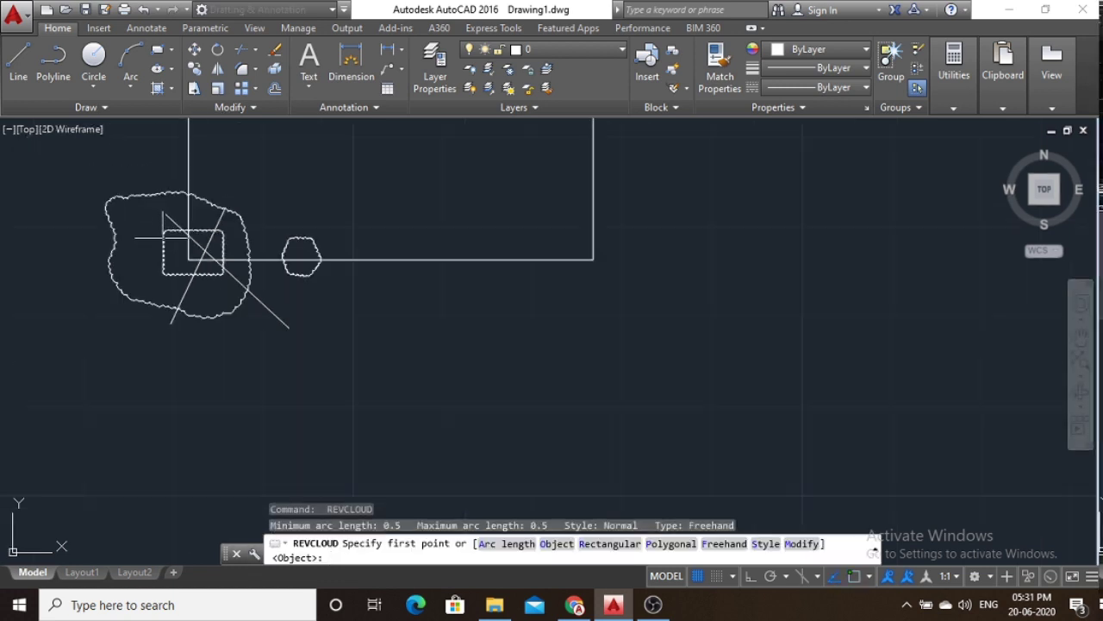
scroll(164, 242, "down", 1)
middle_click_drag(181, 248, 214, 298)
key("Escape")
left_click(547, 443)
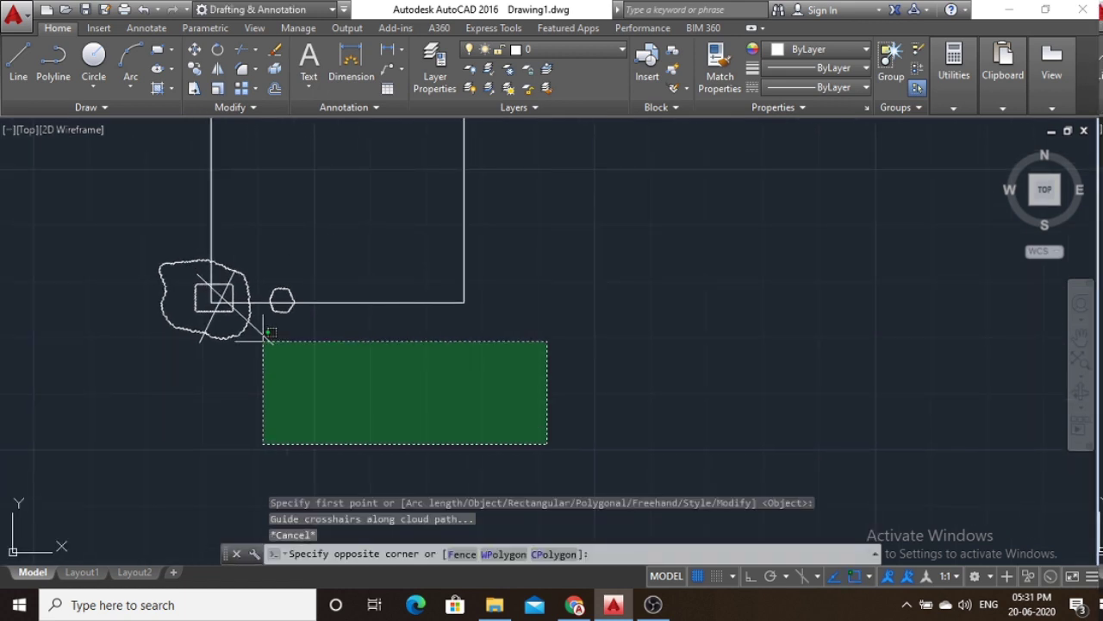
left_click(70, 198)
key("Delete")
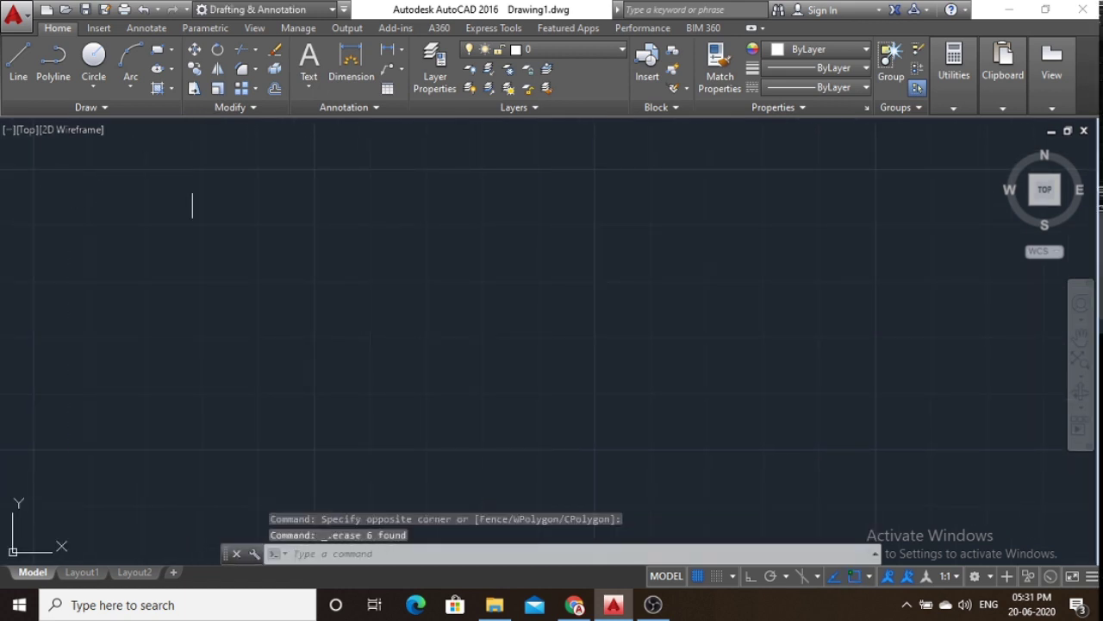
left_click(125, 110)
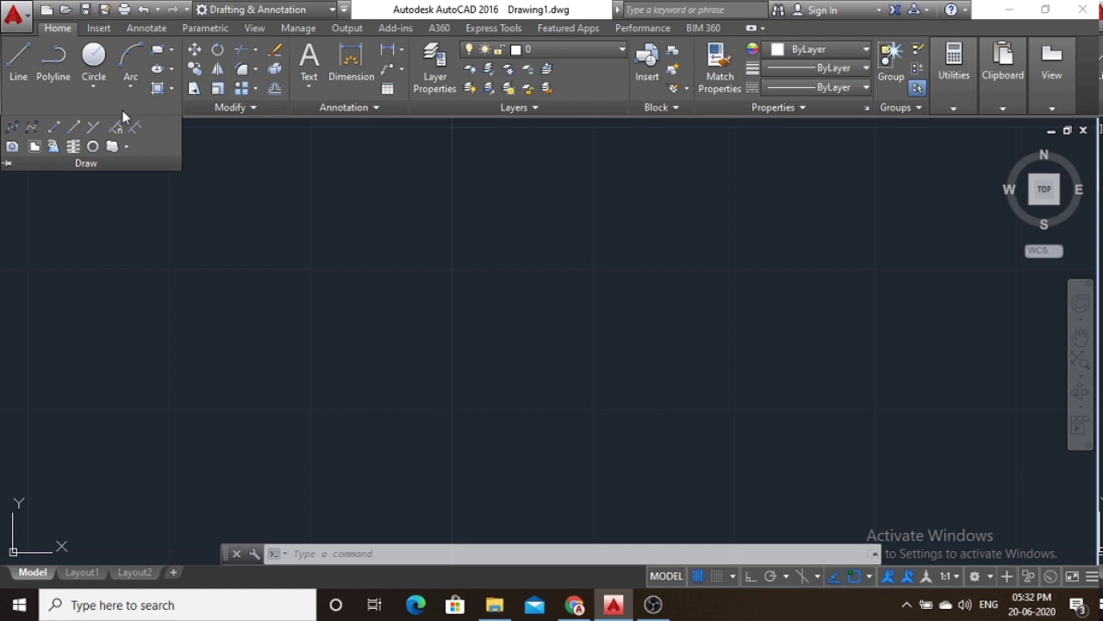
Place two filled donuts side by side, inside diameter 50 and outside diameter 100.
left_click(94, 147)
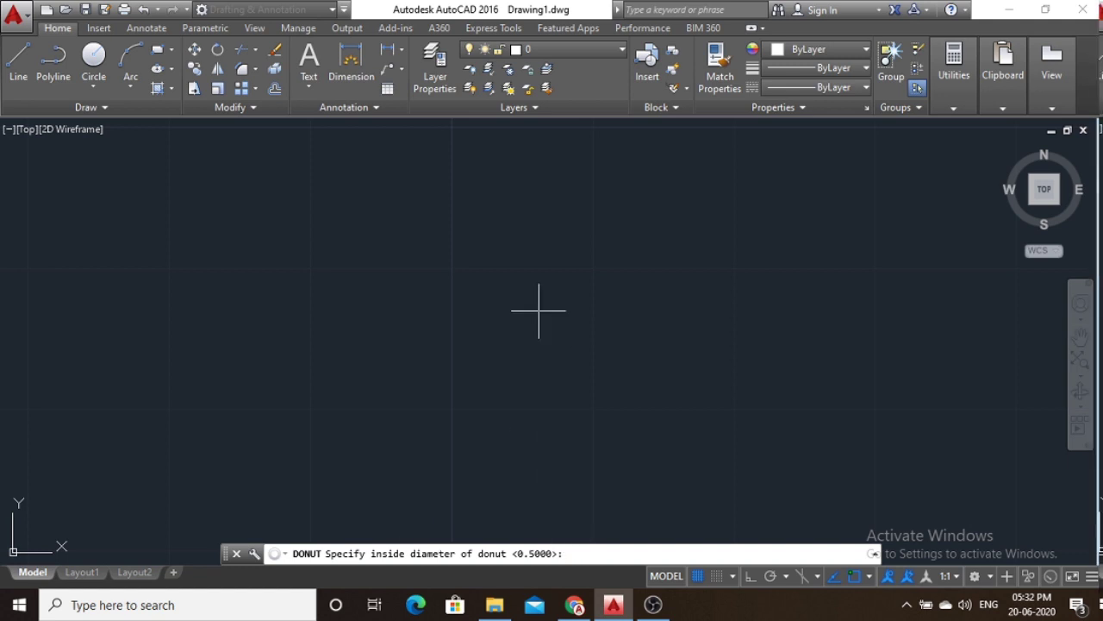
type("50")
key("Return")
type("100")
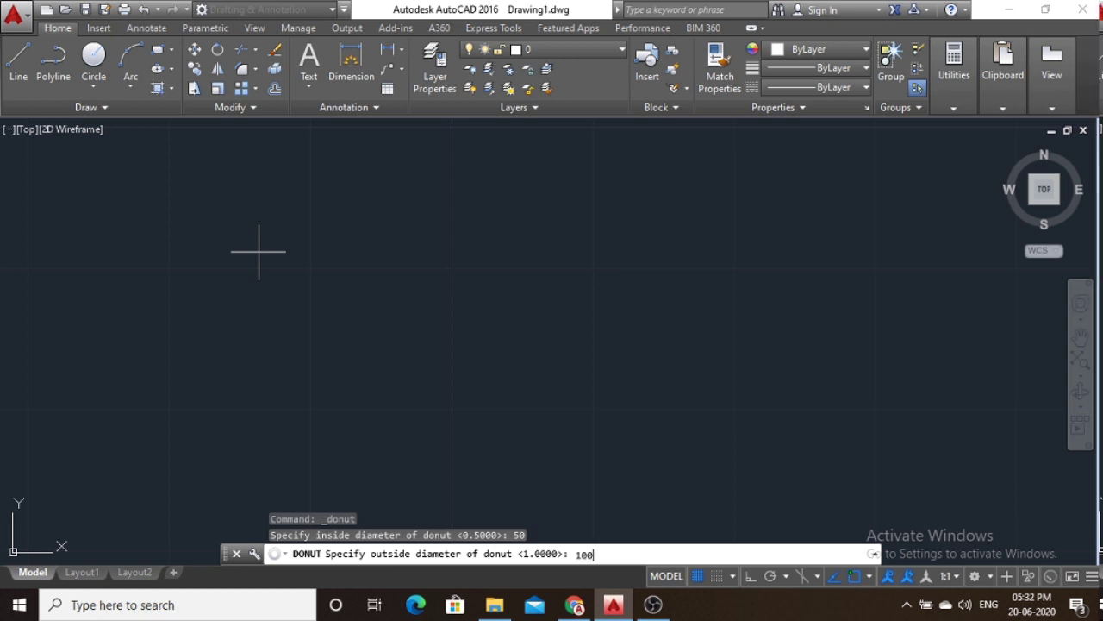
key("Return")
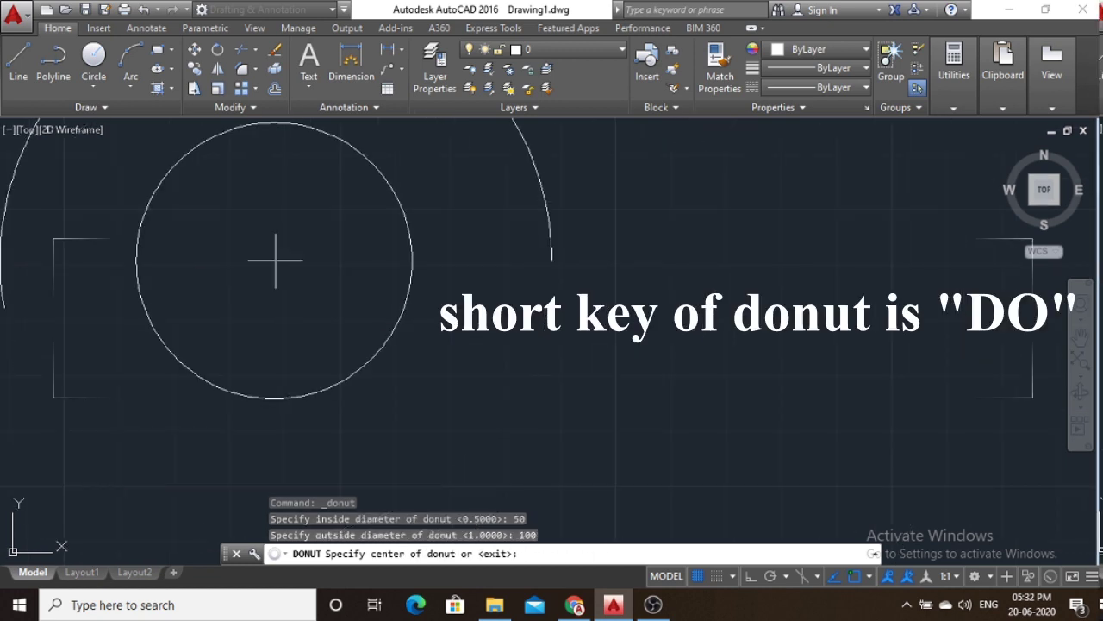
scroll(276, 260, "down", 3)
scroll(276, 257, "down", 2)
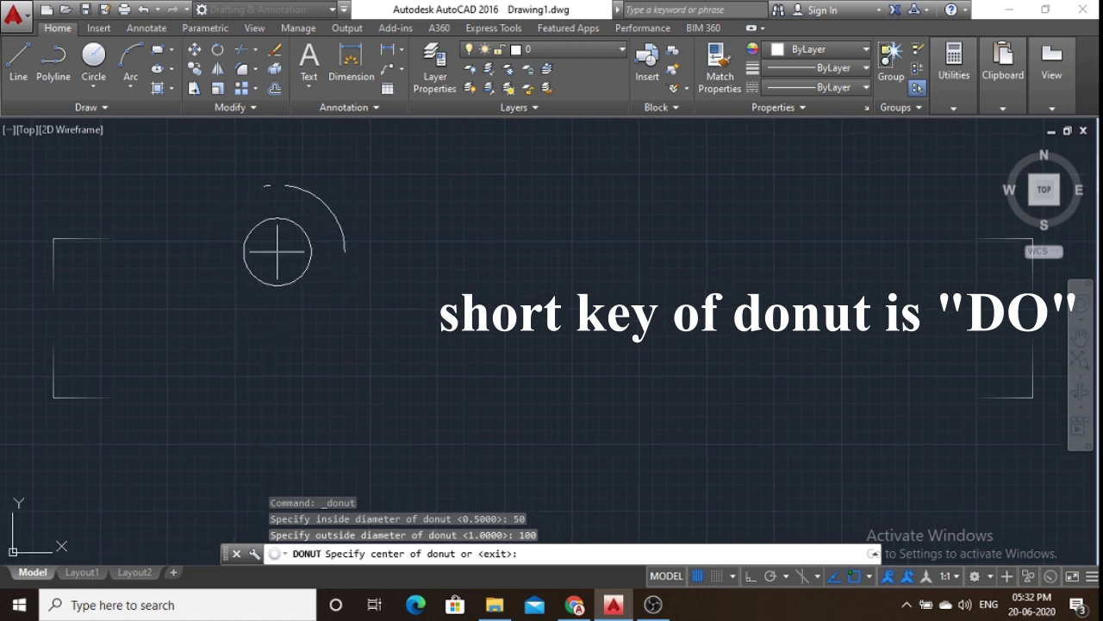
left_click(329, 268)
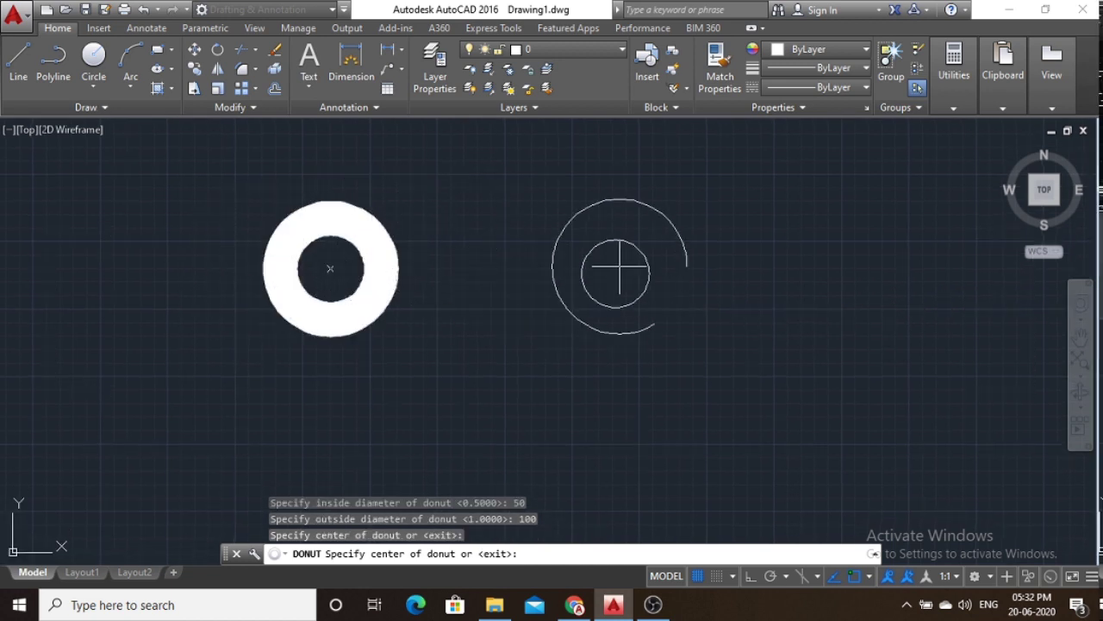
left_click(619, 267)
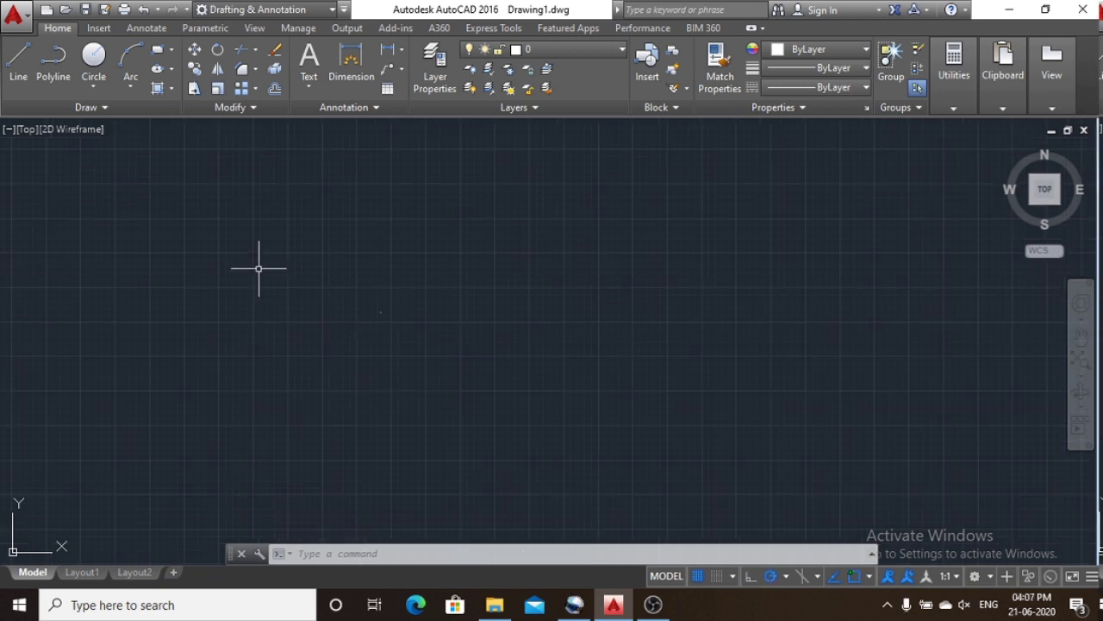
Draw a helix with base radius 50 and top radius 200, keeping the default height.
left_click(116, 106)
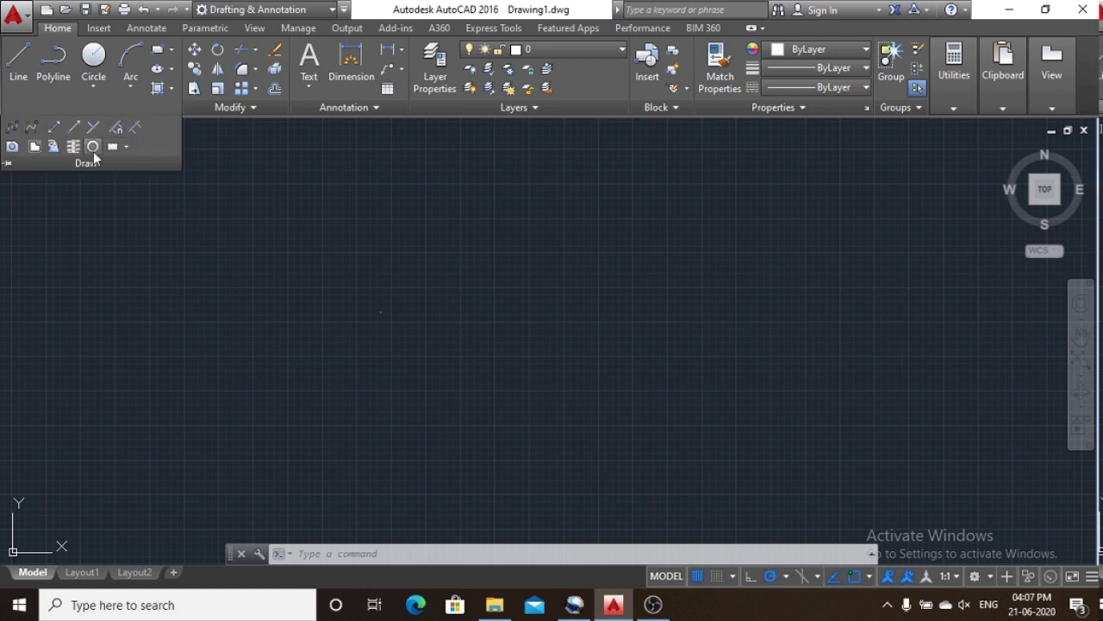
left_click(74, 152)
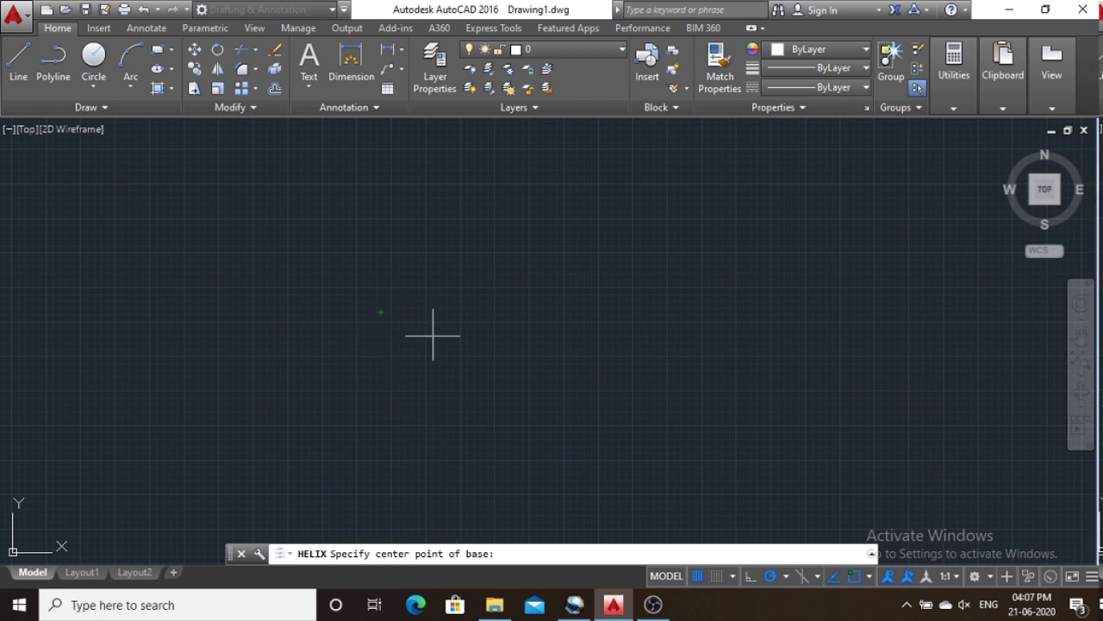
left_click(380, 312)
type("50")
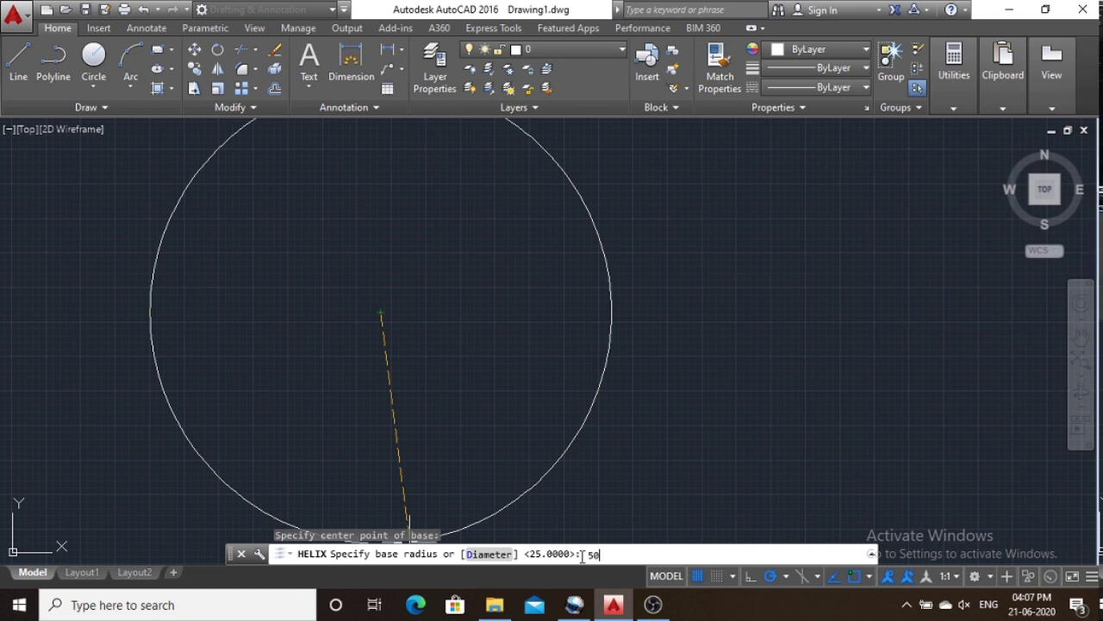
key("Return")
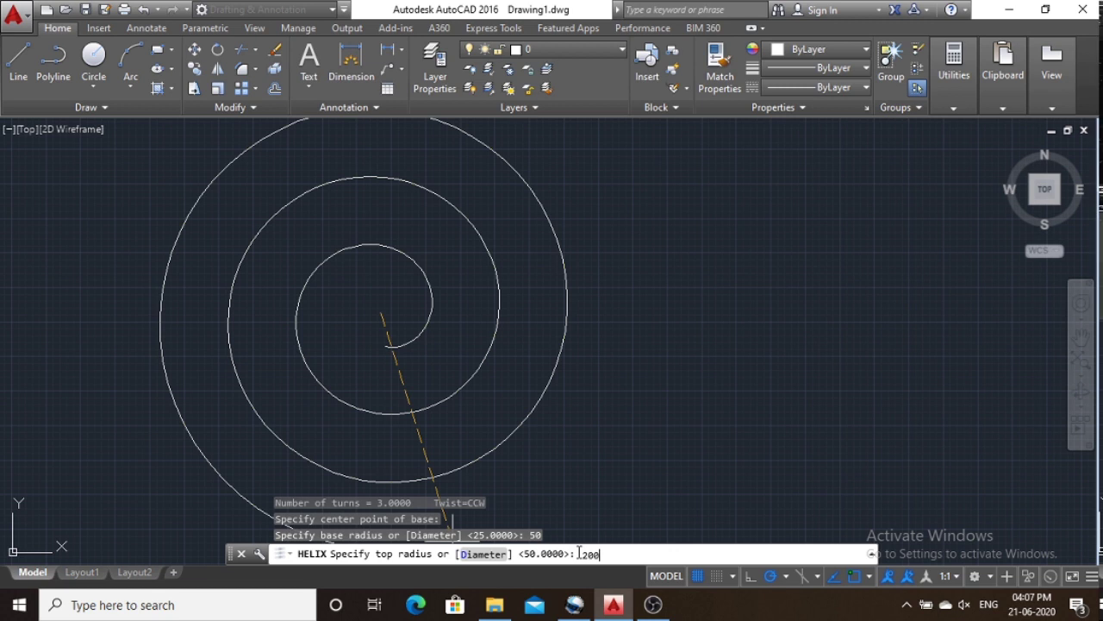
key("Return")
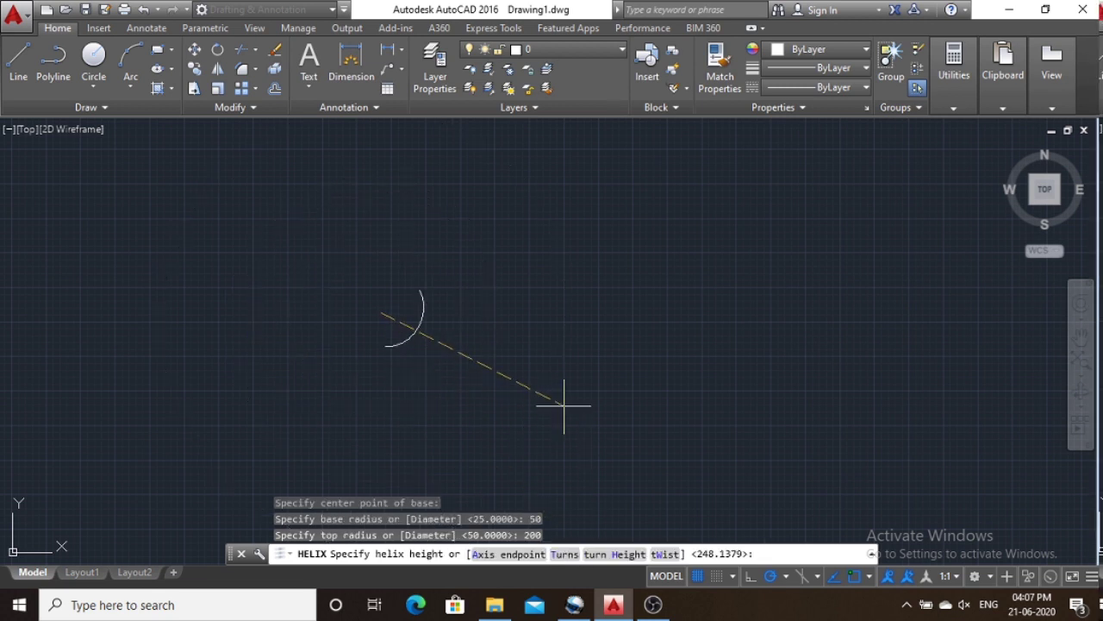
key("Return")
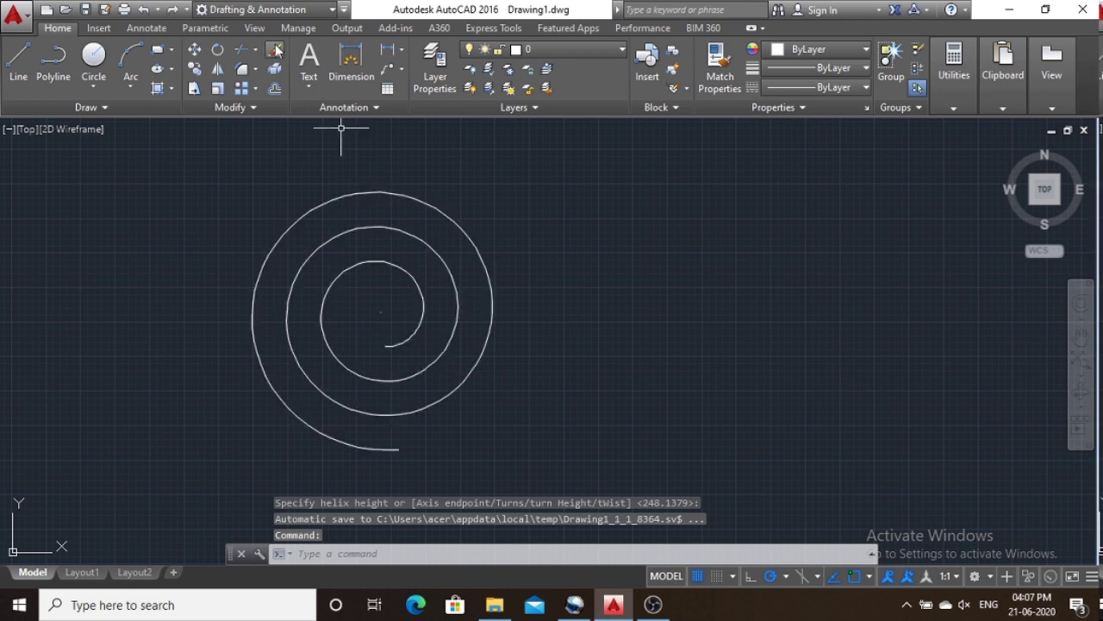
Add the 50 dimension from the spiral centre, placed beside the spiral.
left_click(350, 60)
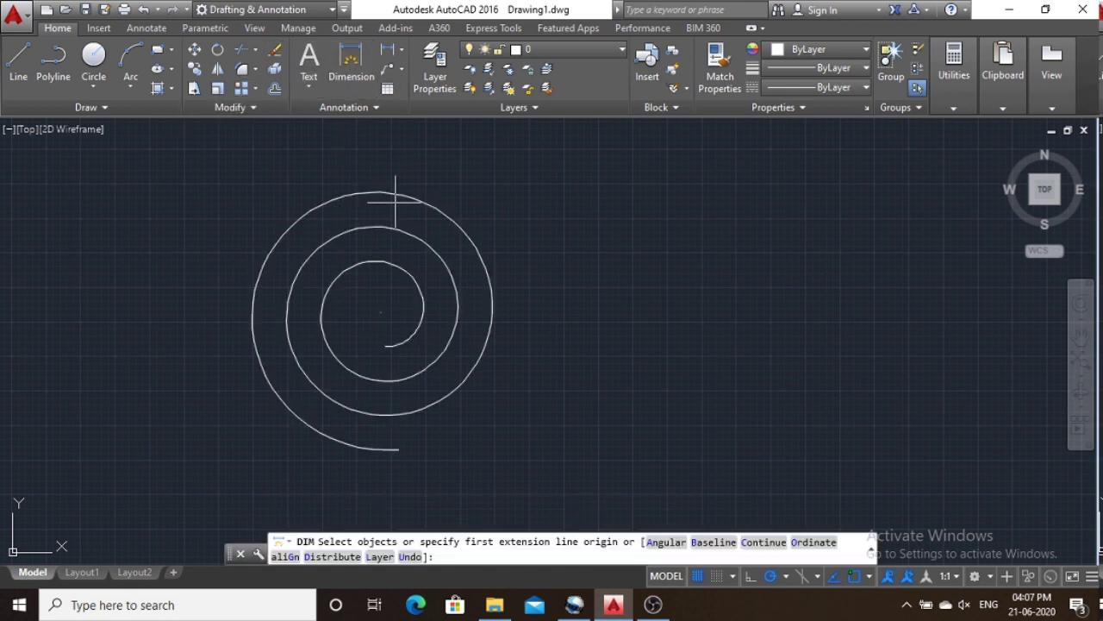
left_click(382, 316)
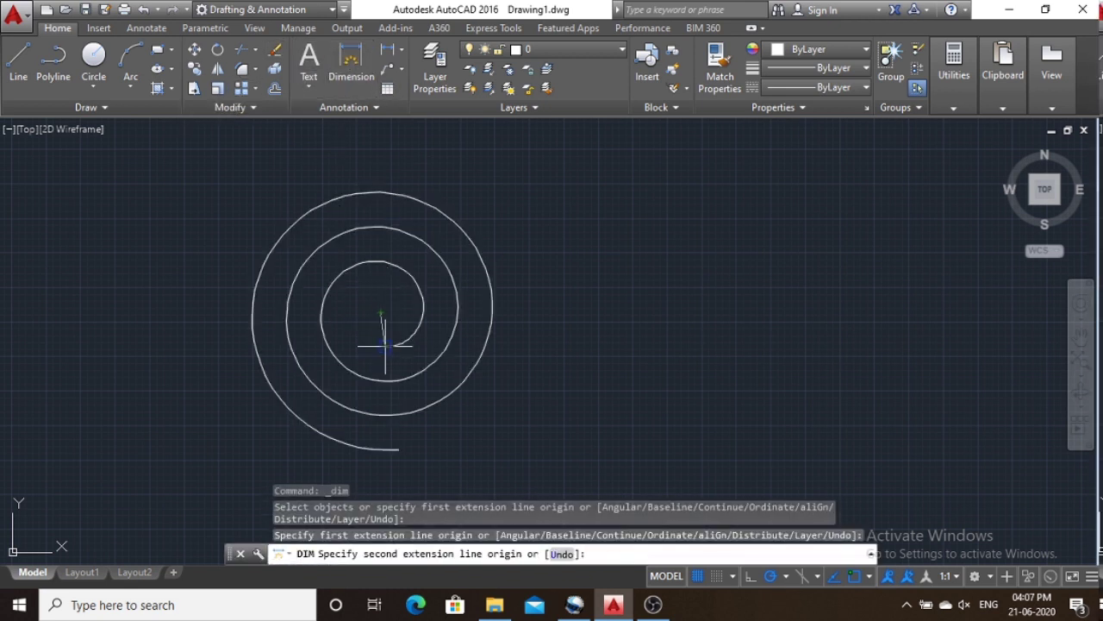
left_click(385, 340)
scroll(384, 340, "up", 5)
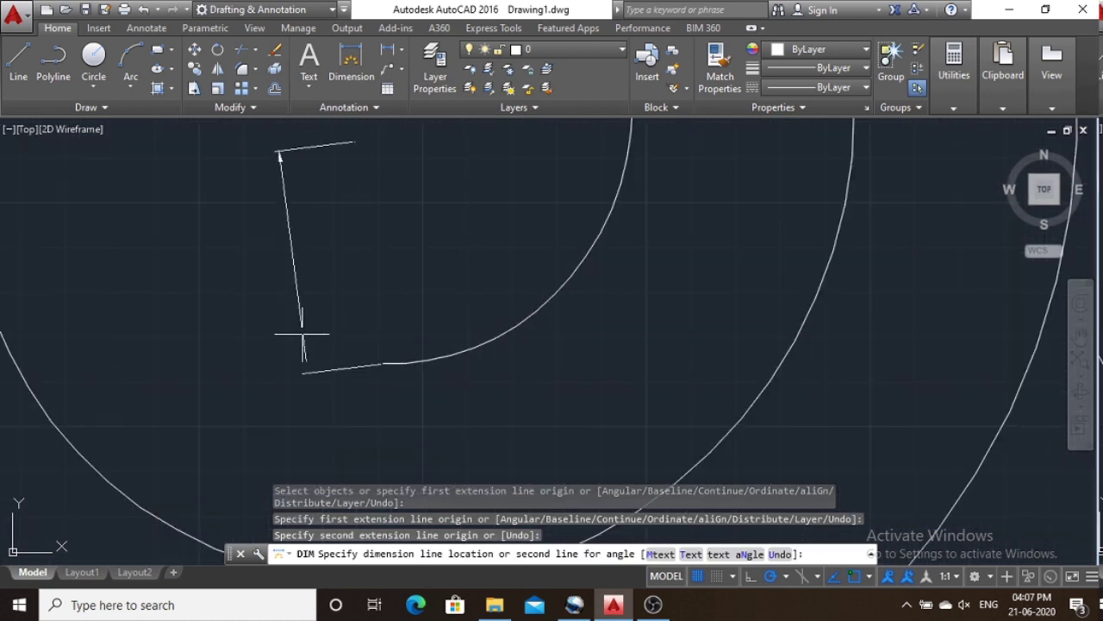
left_click(250, 322)
scroll(251, 321, "down", 5)
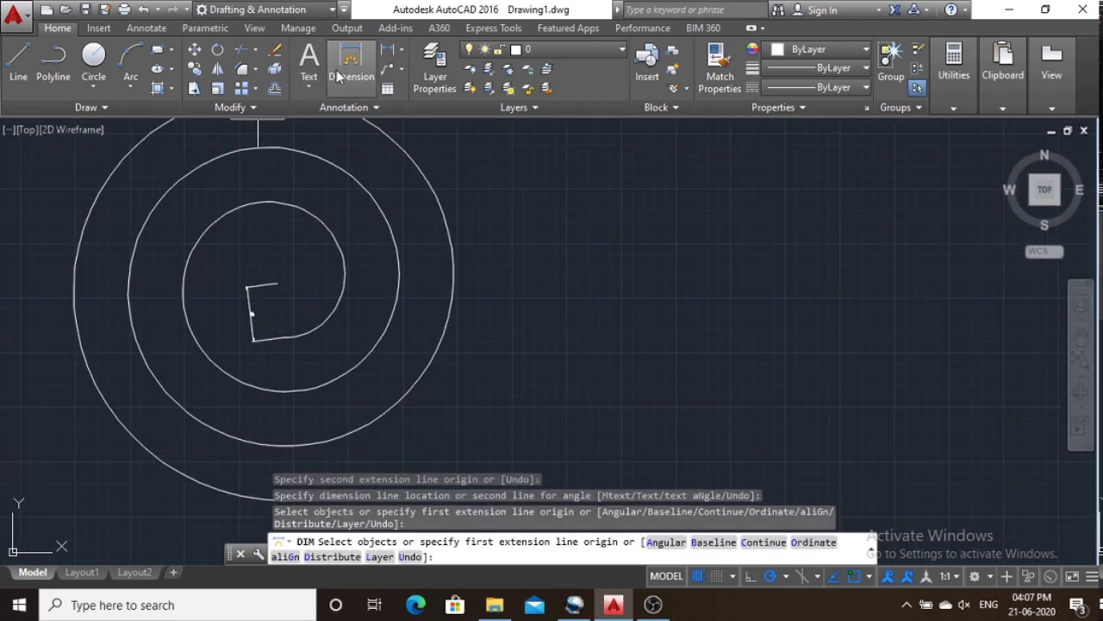
Add the 200 dimension out to the end of the outer arc.
left_click(350, 63)
left_click(277, 283)
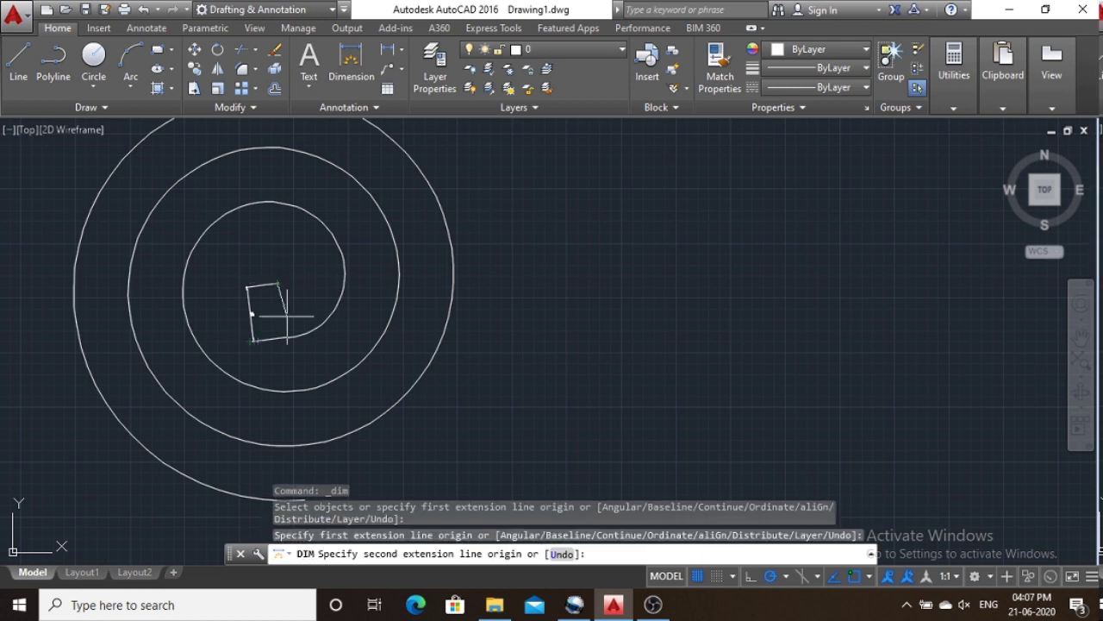
middle_click_drag(289, 361, 303, 200)
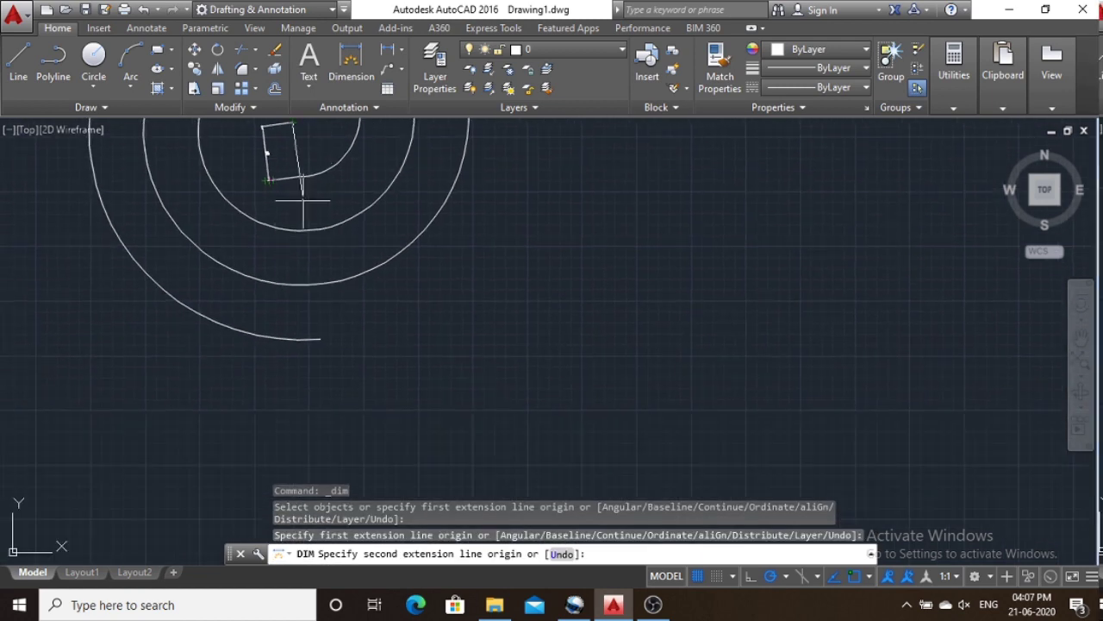
left_click(320, 337)
scroll(310, 335, "up", 10)
scroll(517, 245, "down", 8)
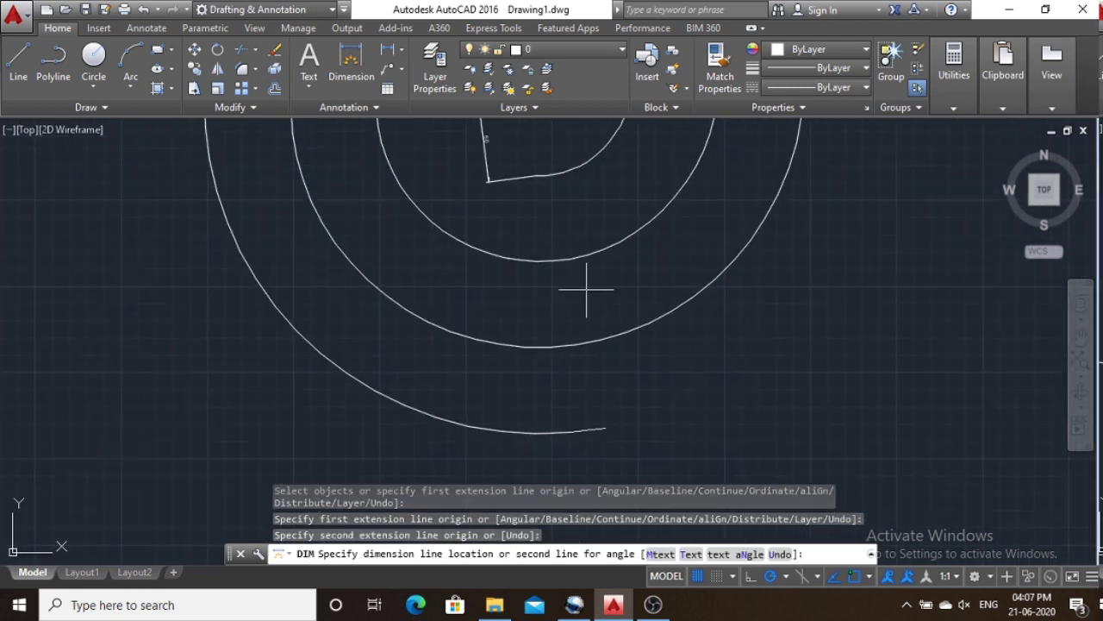
left_click(635, 246)
scroll(636, 244, "up", 8)
scroll(635, 244, "down", 4)
scroll(635, 244, "down", 4)
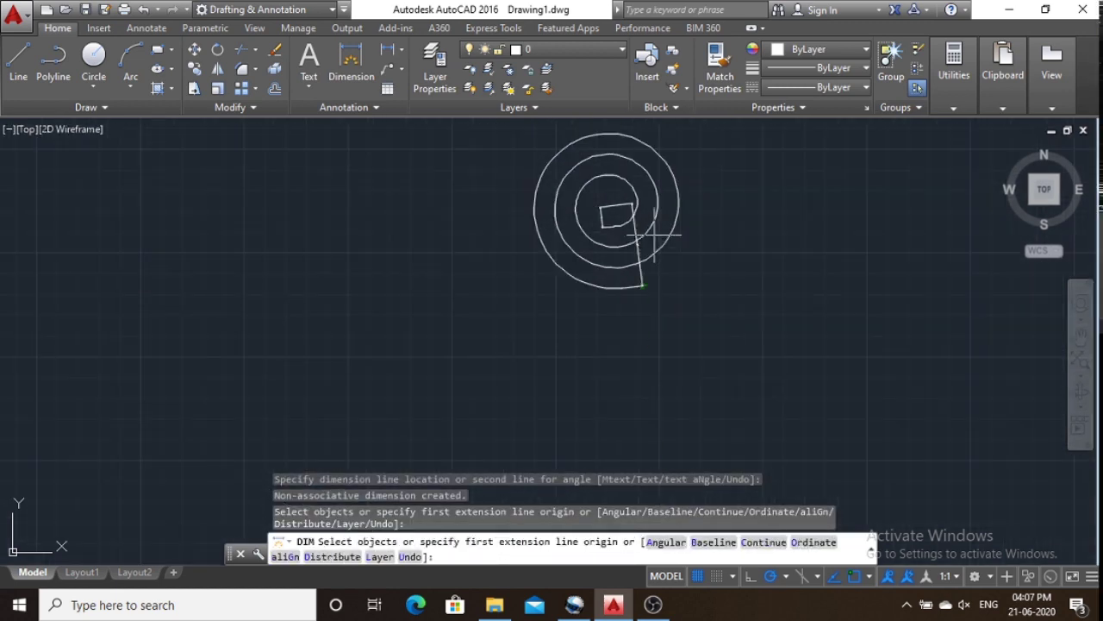
mouse_move(635, 244)
middle_mouse_down()
mouse_move(419, 259)
mouse_move(661, 289)
middle_mouse_up()
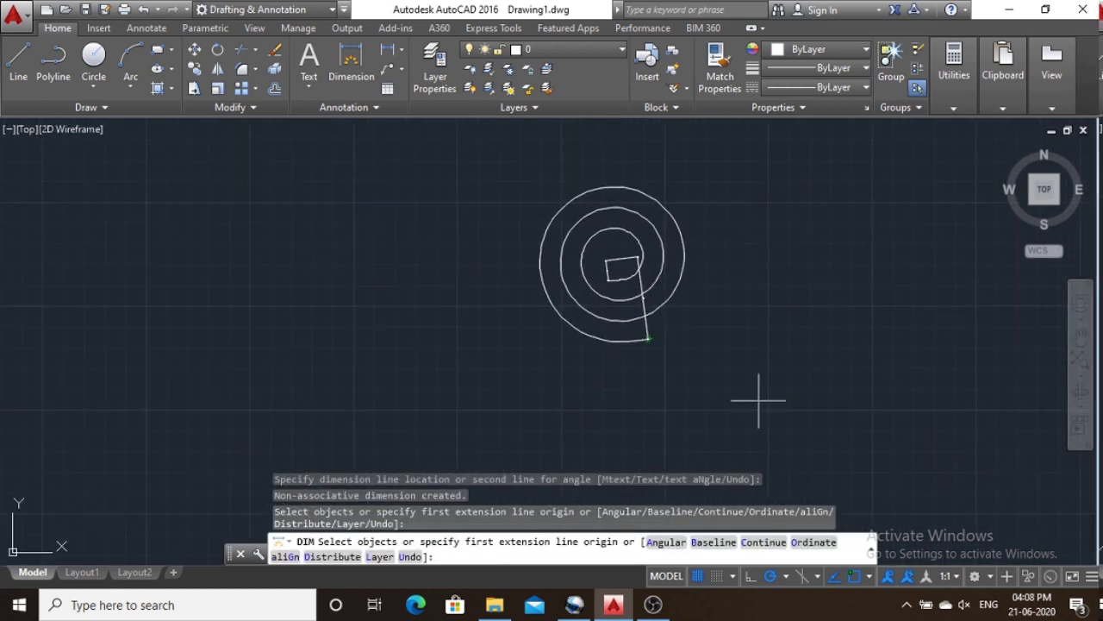
left_click(597, 278)
key("Escape")
Erase the helix and its dimensions with a crossing window.
left_click(736, 361)
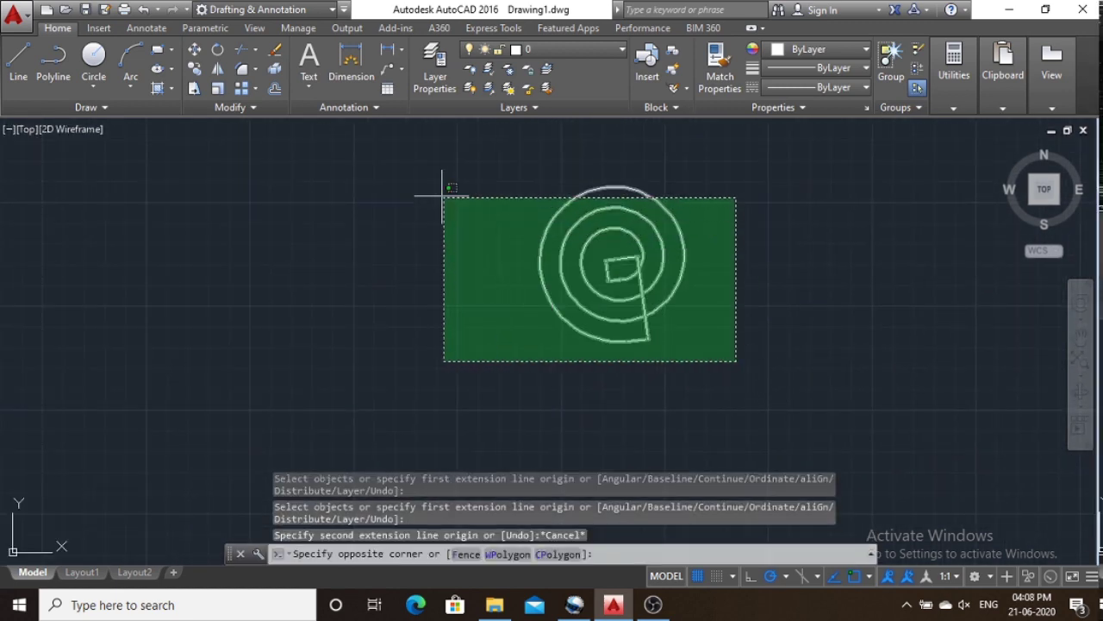
left_click(443, 196)
key("Delete")
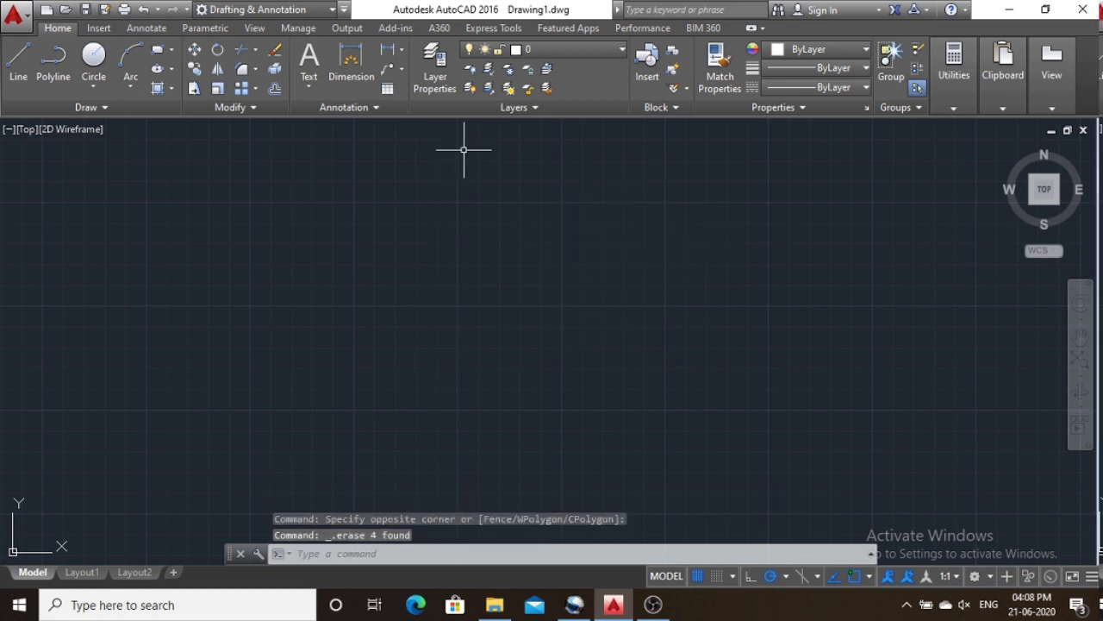
Start and cancel a Wipeout, then begin drawing a rectangle.
left_click(103, 105)
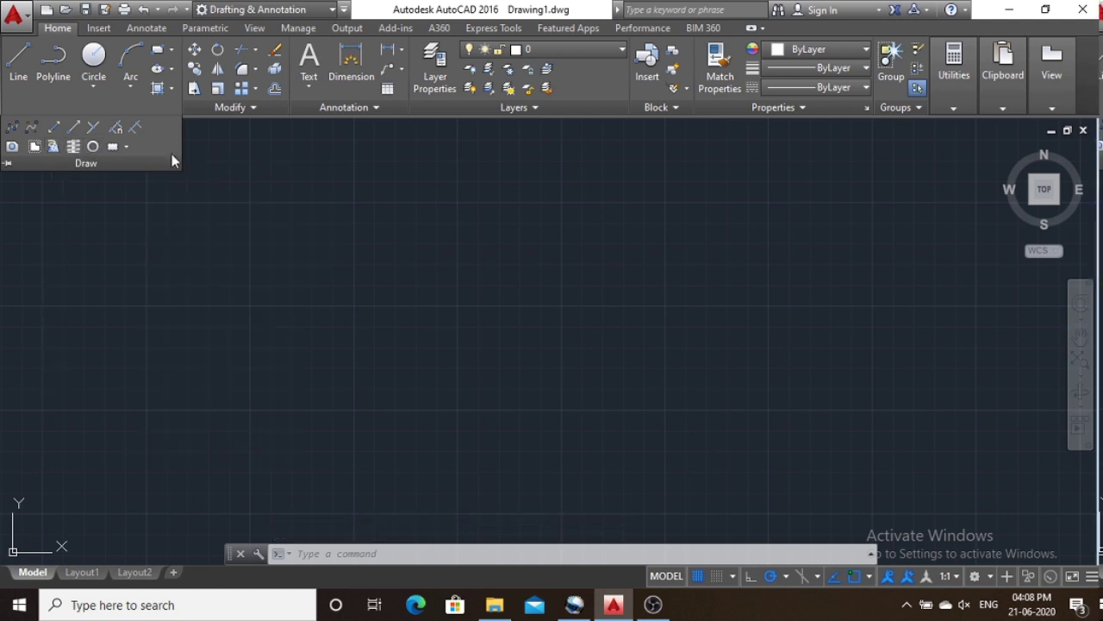
left_click(34, 146)
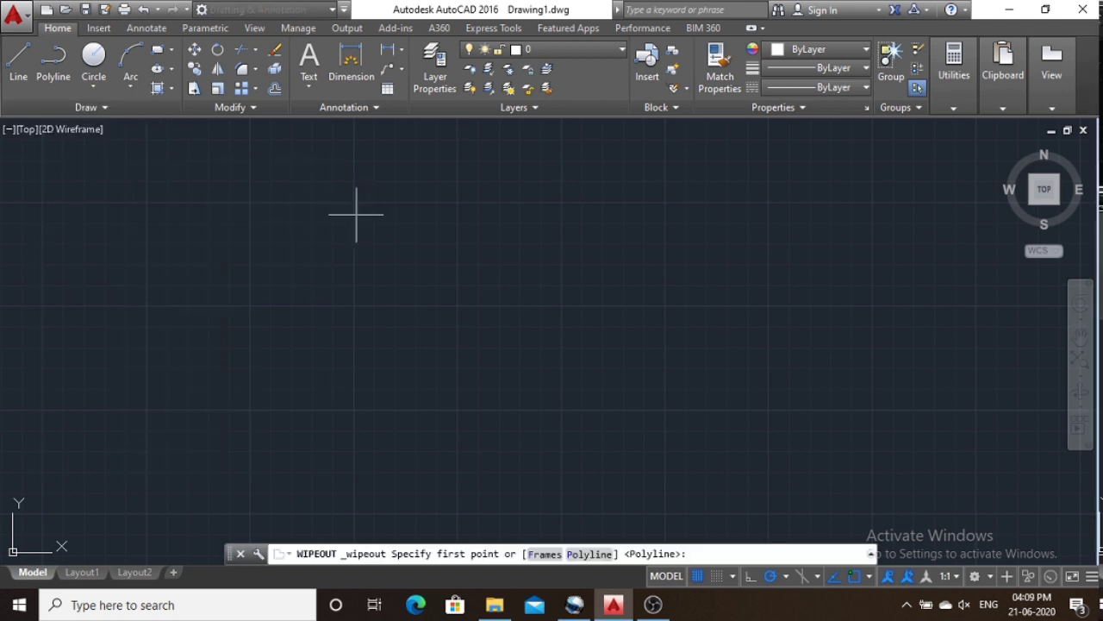
key("Escape")
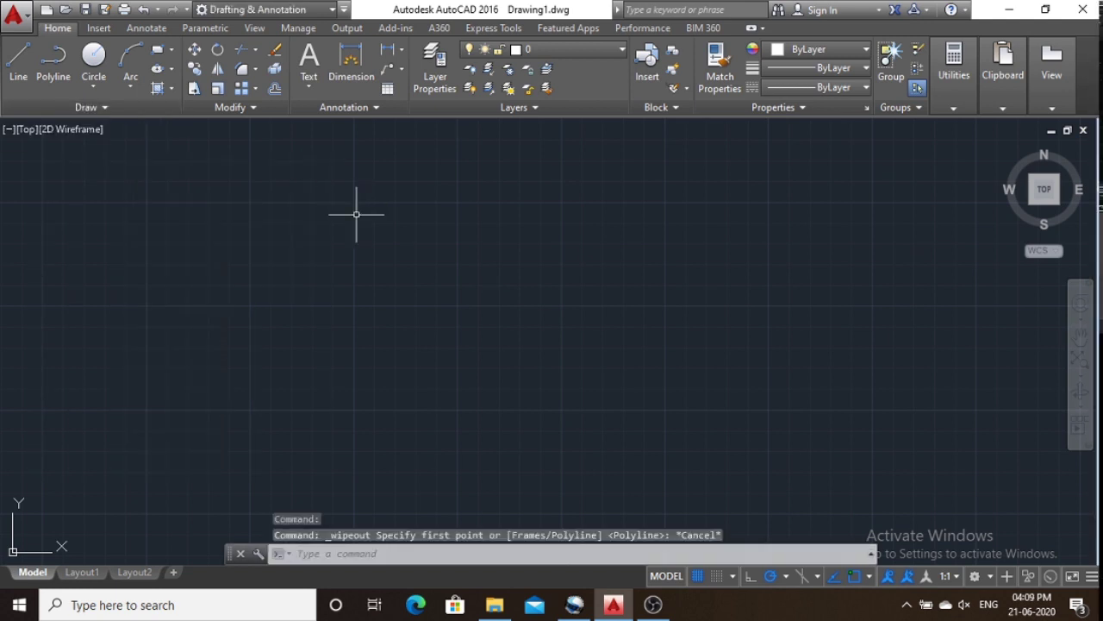
left_click(157, 53)
Draw a tall rectangle, then a wide rectangle crossing it to form a cross.
left_click(336, 215)
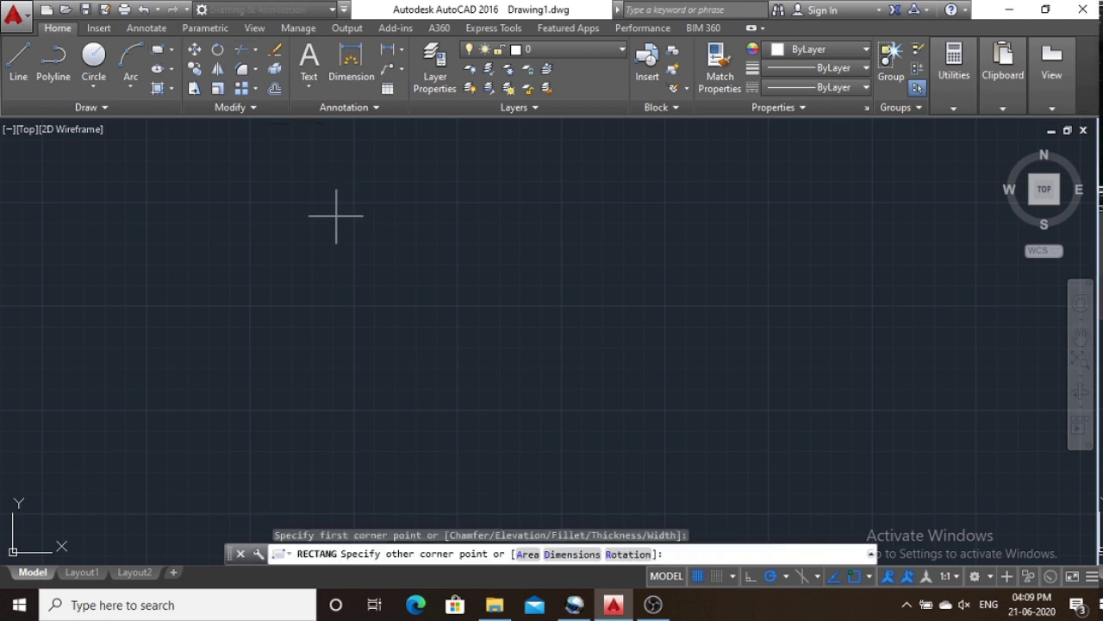
left_click(461, 430)
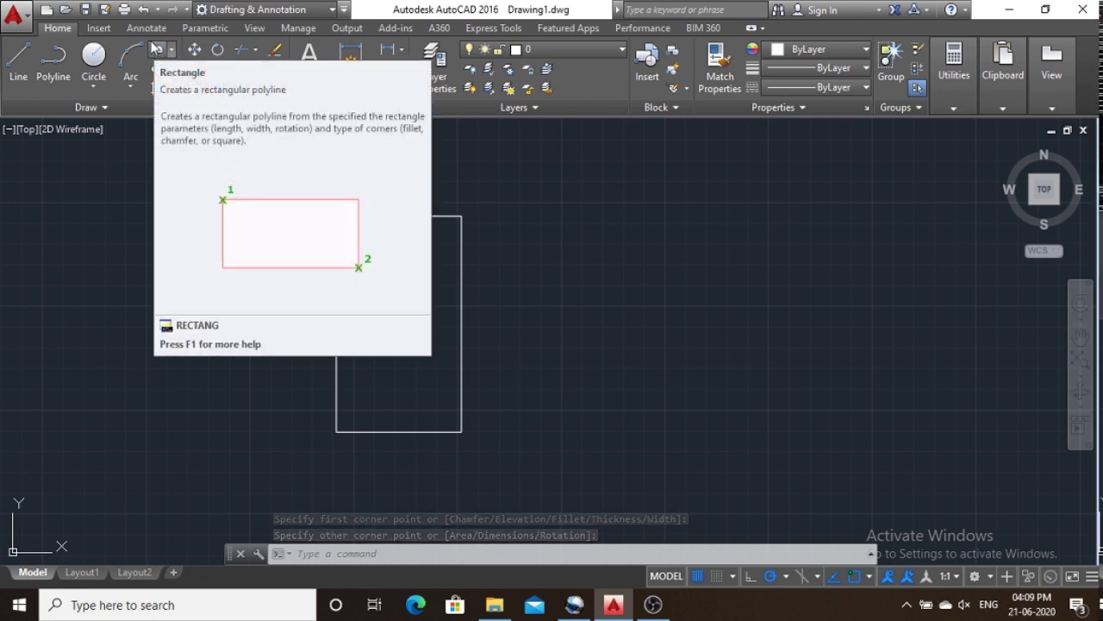
left_click(156, 49)
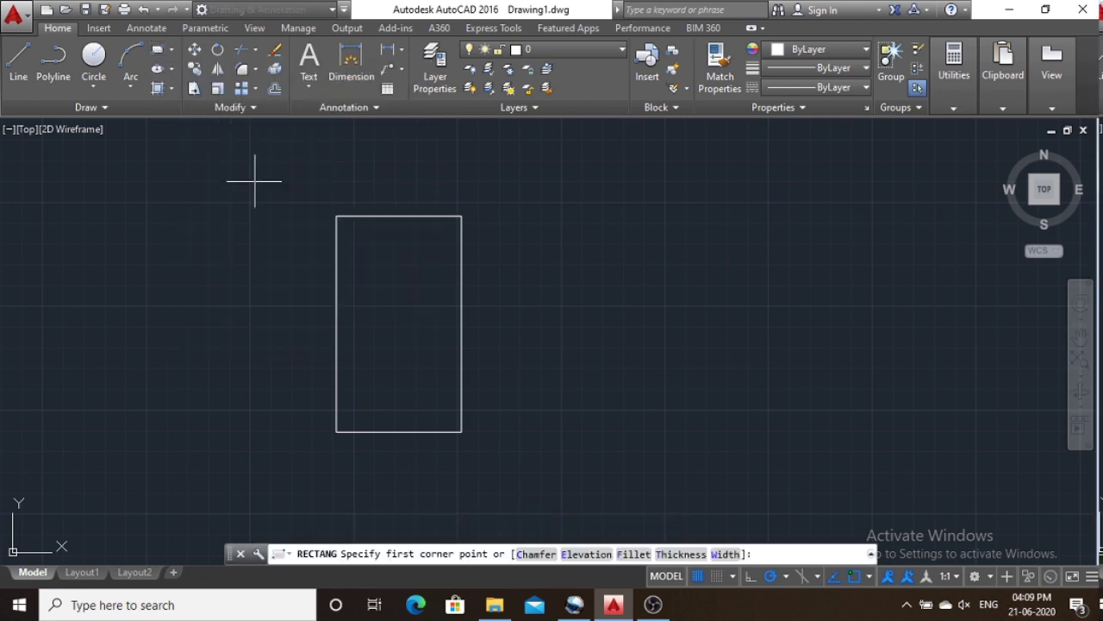
left_click(247, 228)
left_click(546, 332)
middle_click_drag(517, 303, 479, 279)
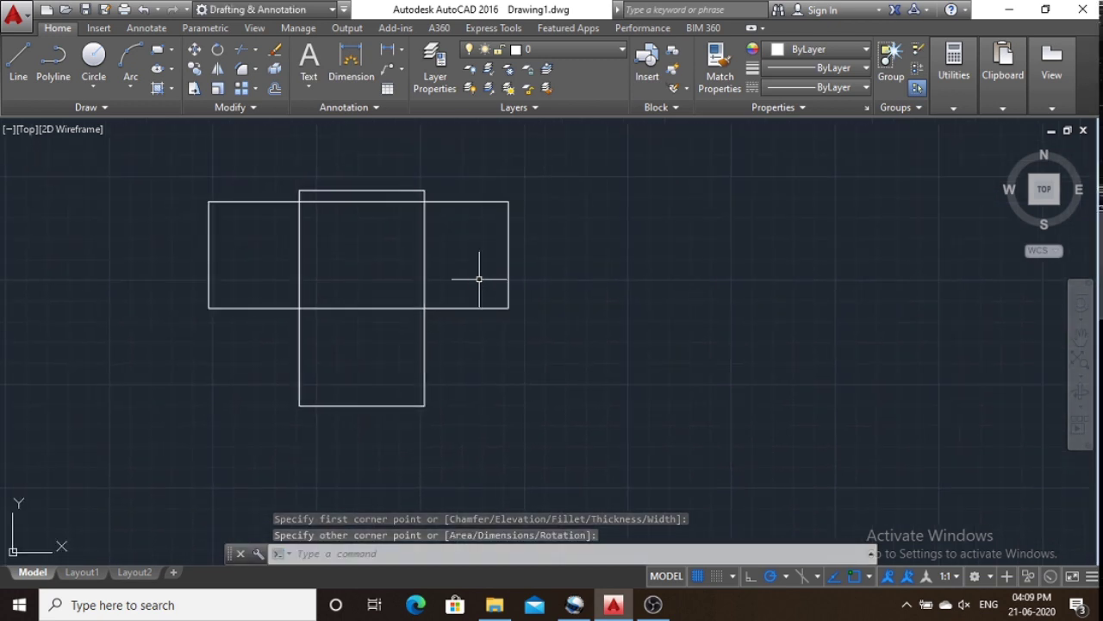
Create a four-corner wipeout masking the centre of the cross.
left_click(93, 107)
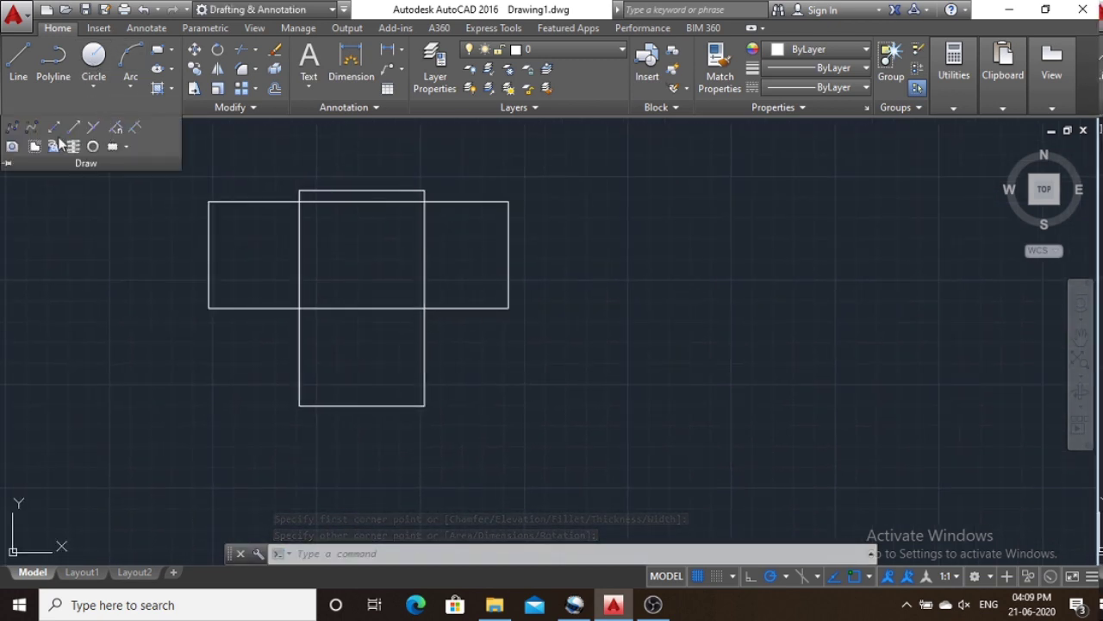
left_click(38, 145)
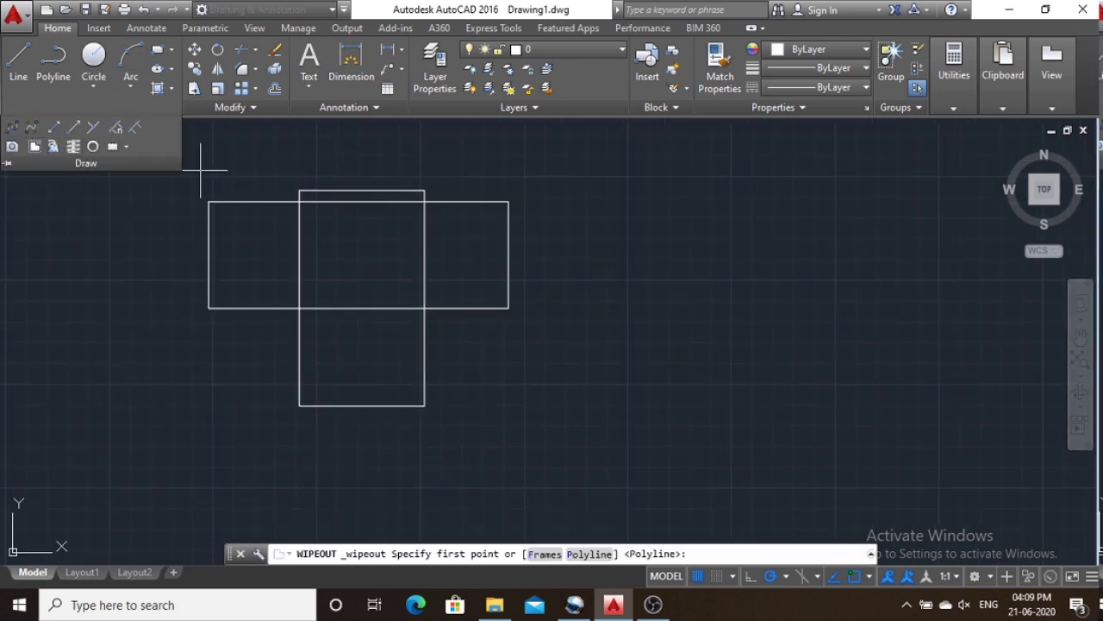
left_click(492, 367)
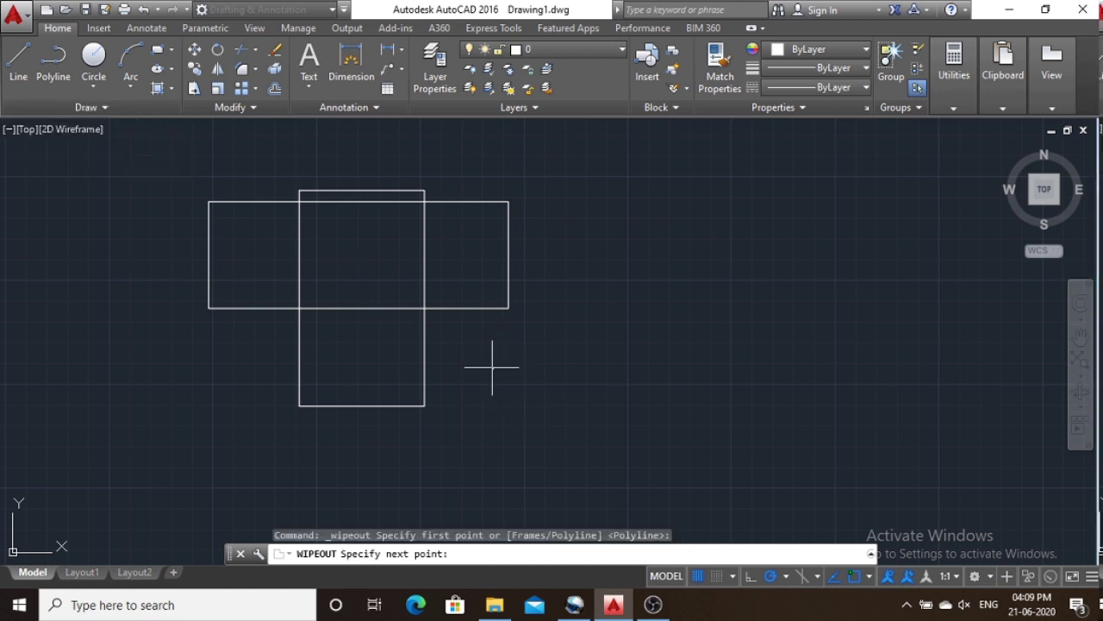
left_click(438, 239)
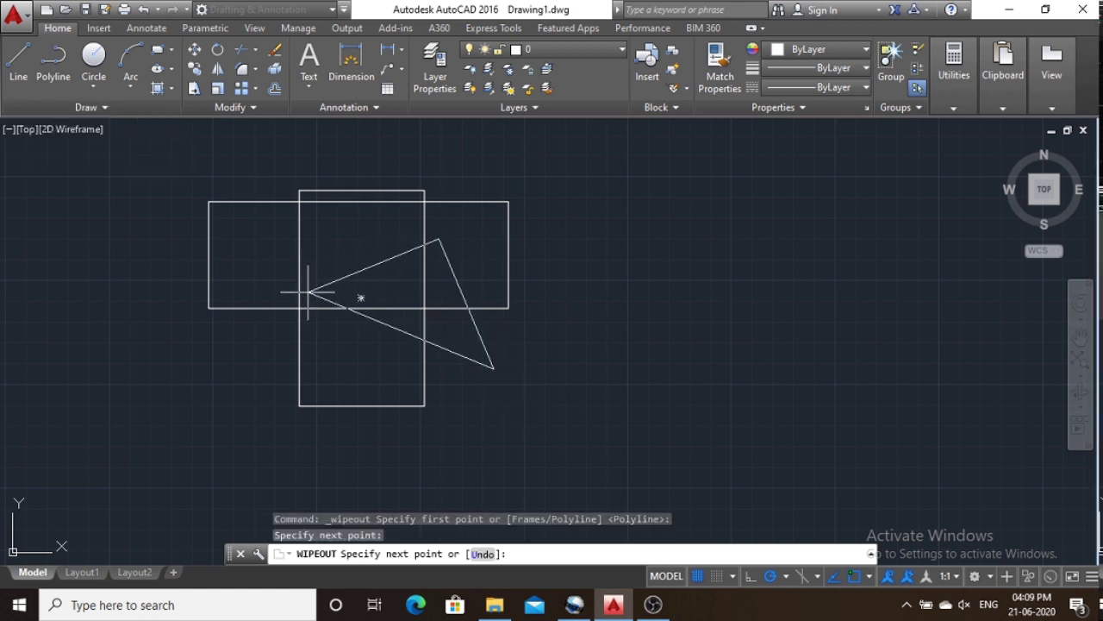
left_click(255, 252)
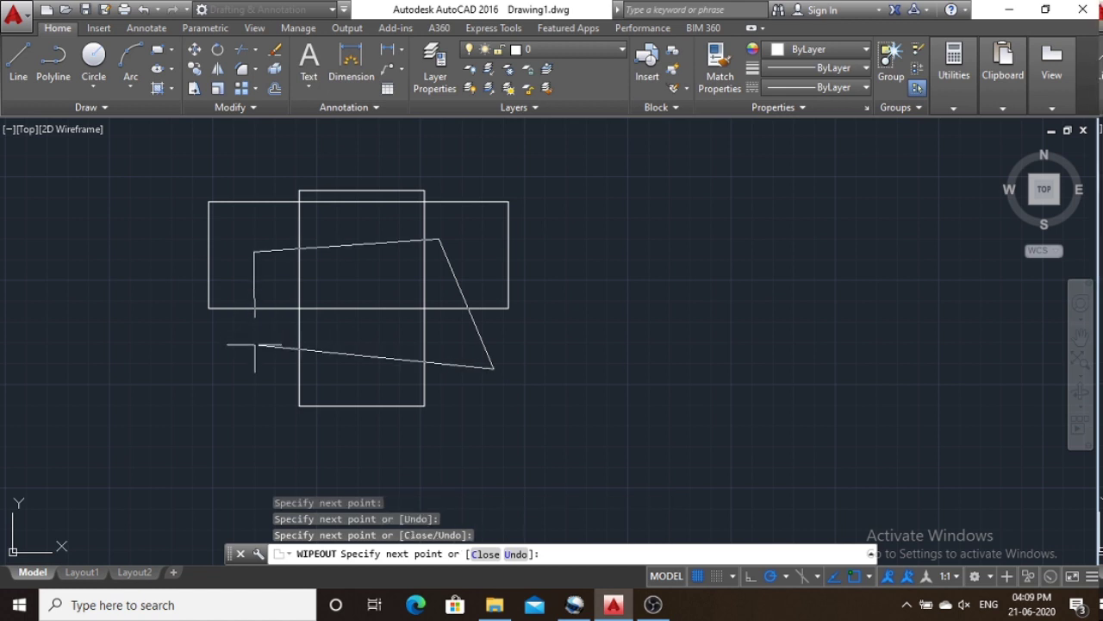
left_click(255, 345)
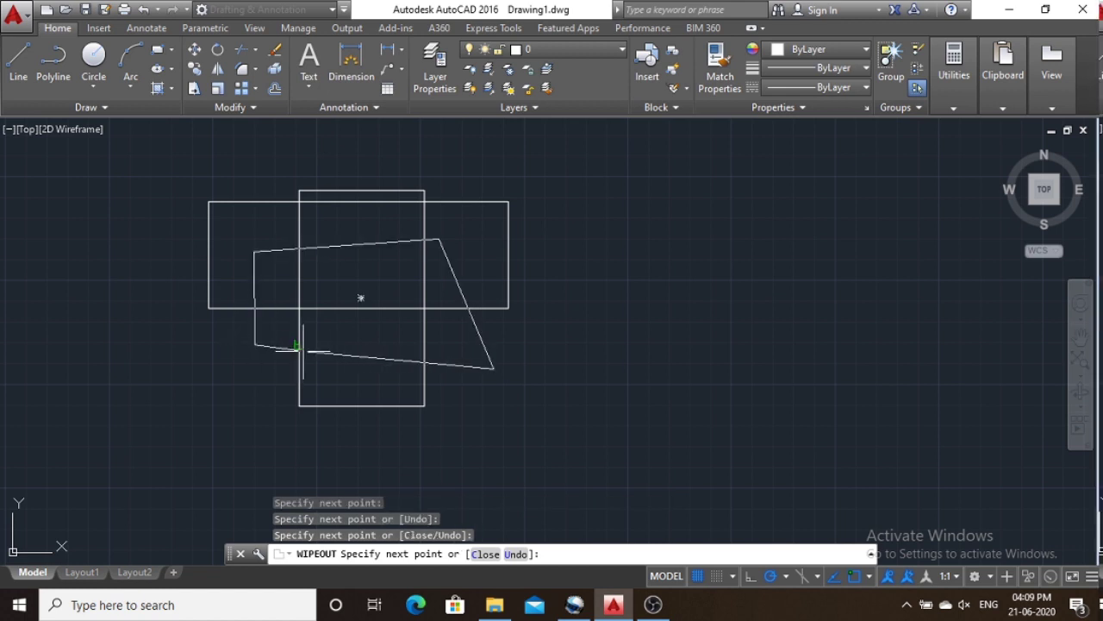
key("Return")
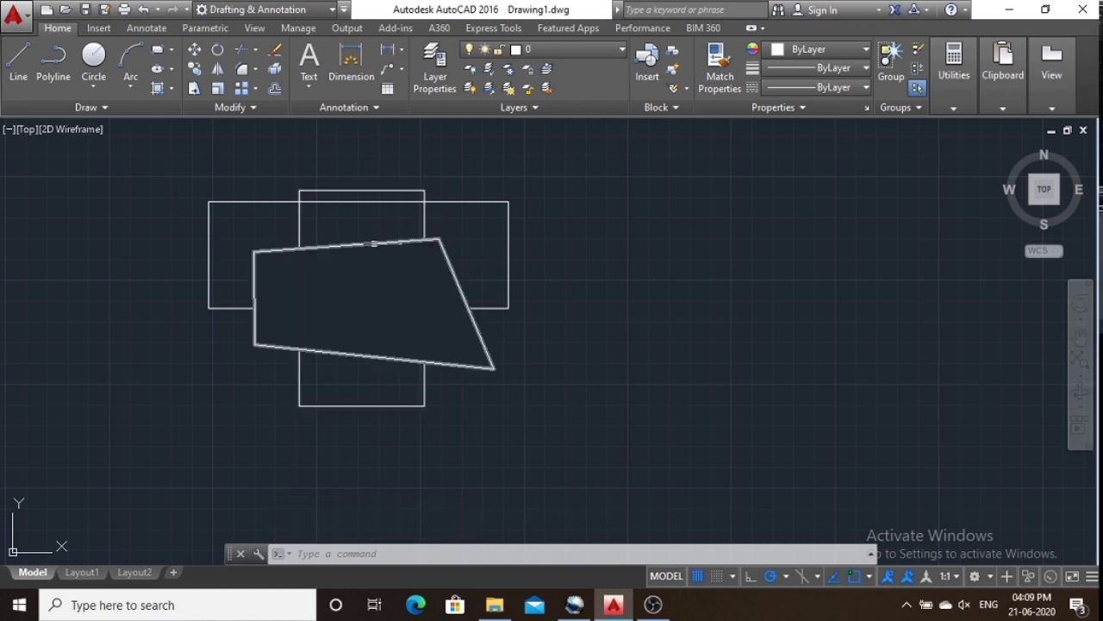
Stretch the wipeout's top-right corner upward and bottom-left corner down and out.
left_click(364, 238)
left_click(439, 239)
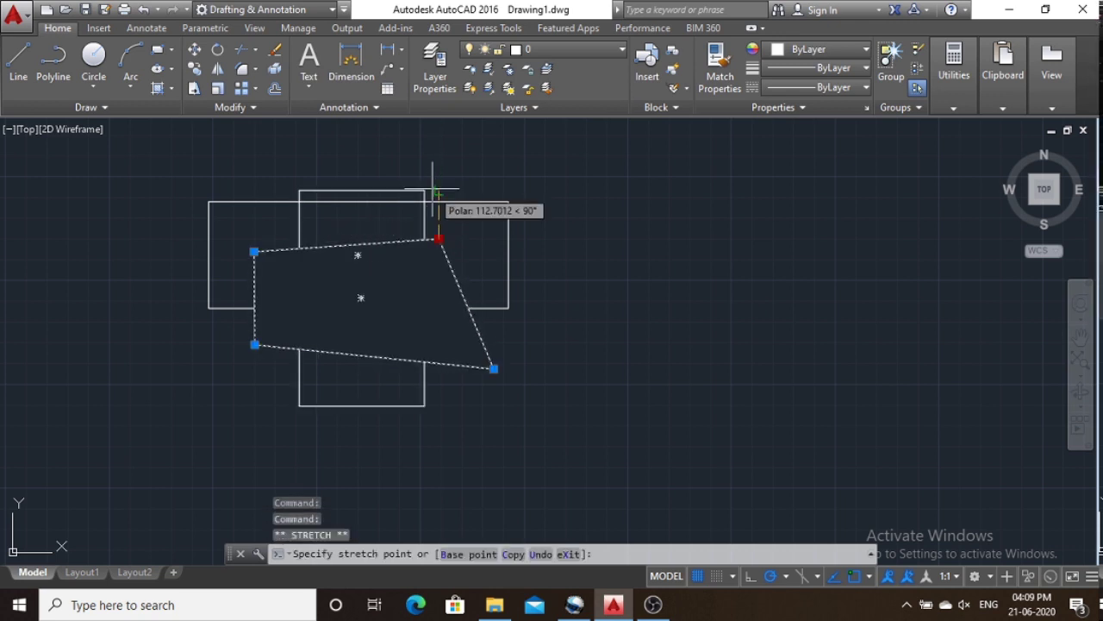
left_click(439, 171)
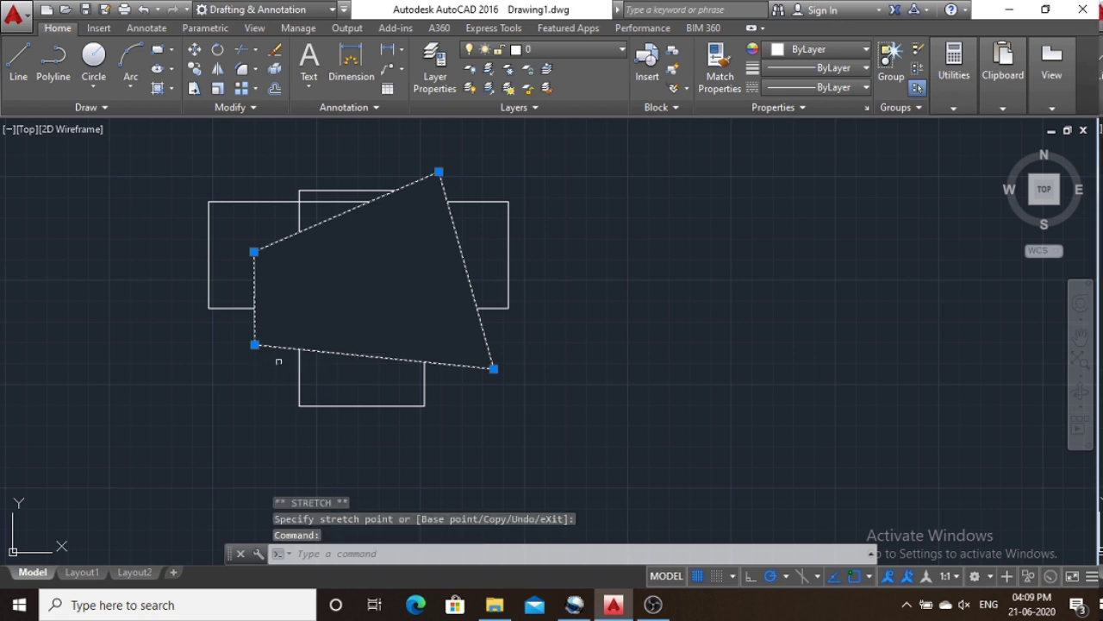
left_click(254, 345)
left_click(243, 385)
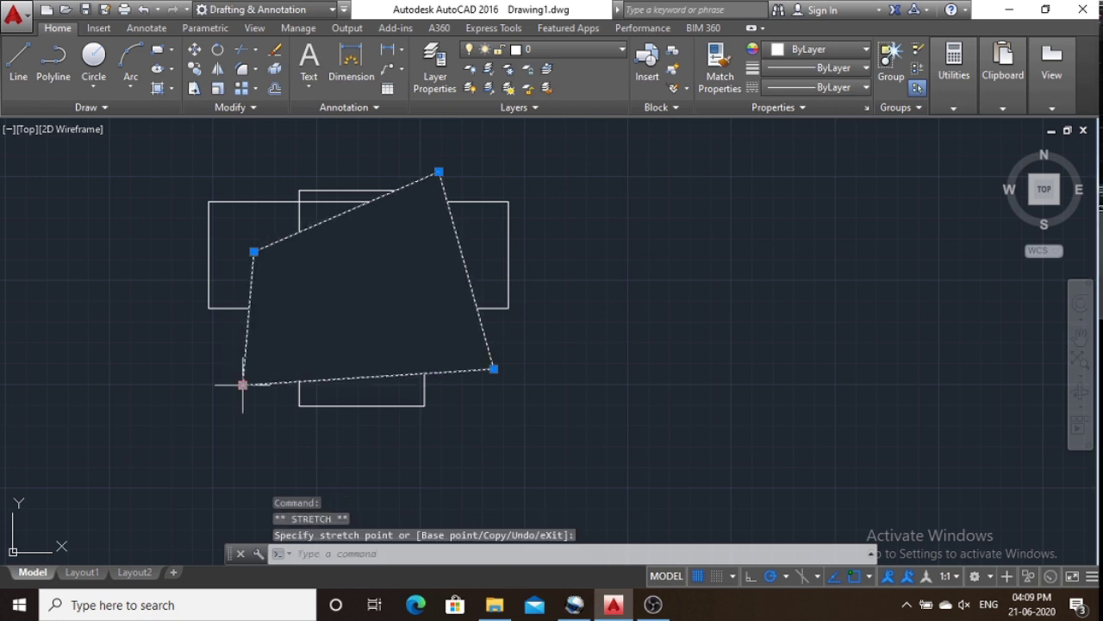
key("Escape")
Select the wide rectangle, clear it, and select the wipeout instead.
left_click(505, 261)
left_click(491, 185)
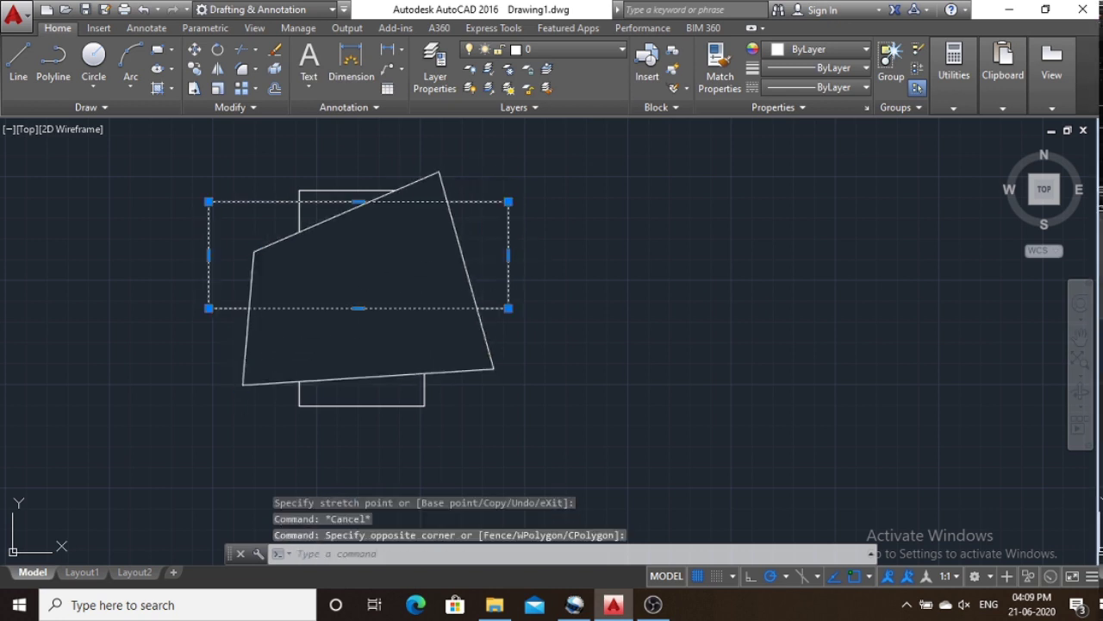
key("Escape")
left_click(491, 356)
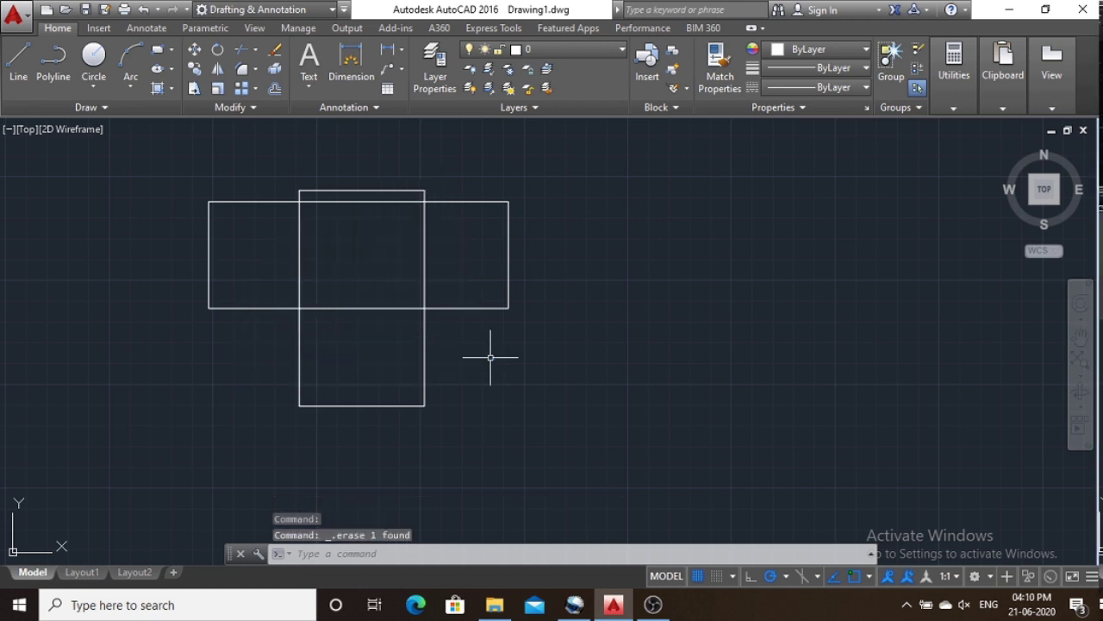
Delete the wipeout and start the REGION command.
key("Delete")
middle_click_drag(398, 282, 566, 258)
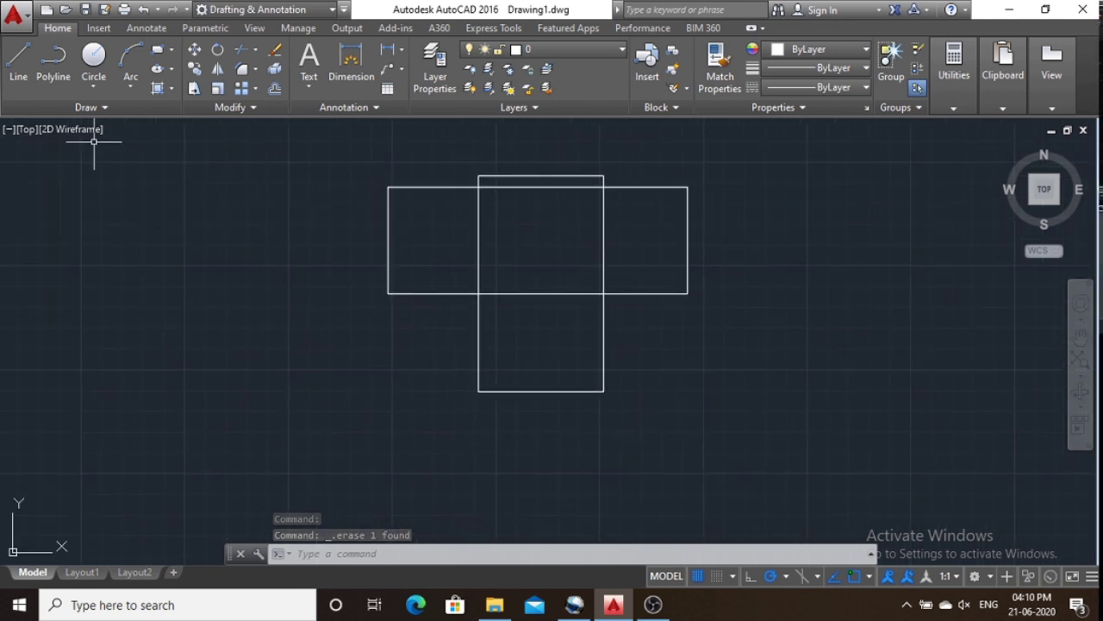
left_click(100, 109)
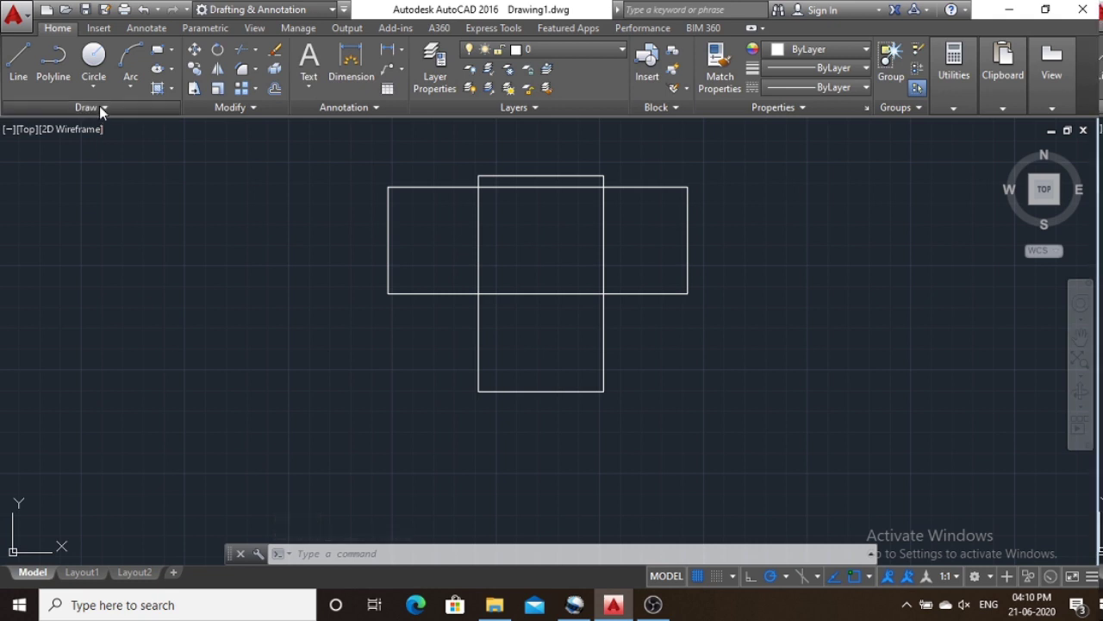
left_click(11, 149)
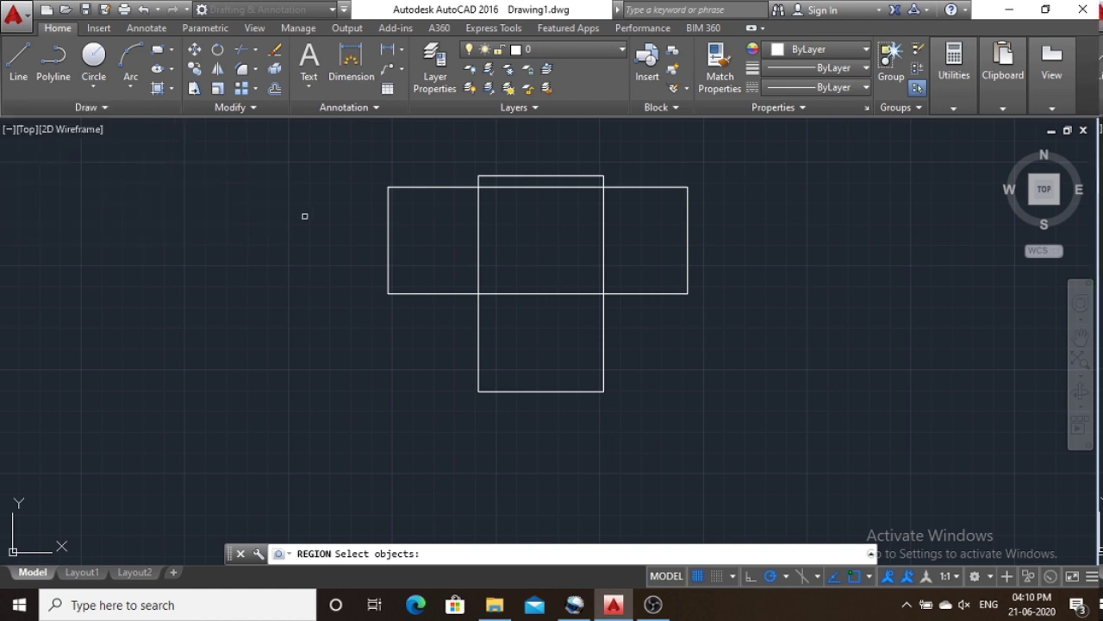
Cancel REGION and crossing-select both rectangles.
key("Escape")
middle_click_drag(567, 256, 453, 256)
left_click(673, 468)
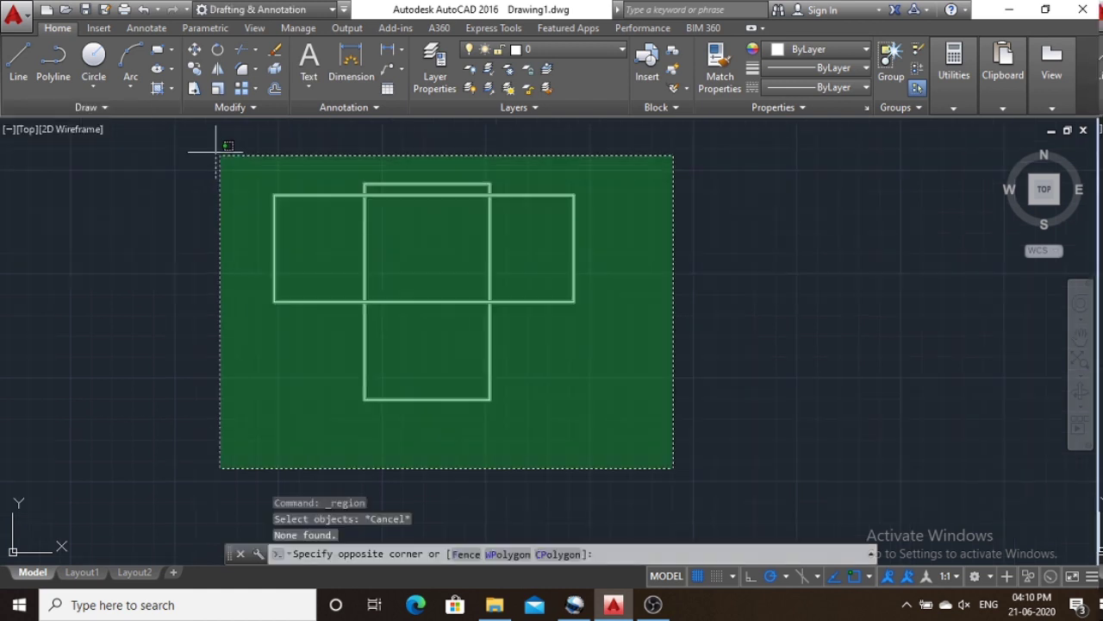
left_click(217, 153)
Copy the rectangle pair to the right with CO, framing both figures.
type("co")
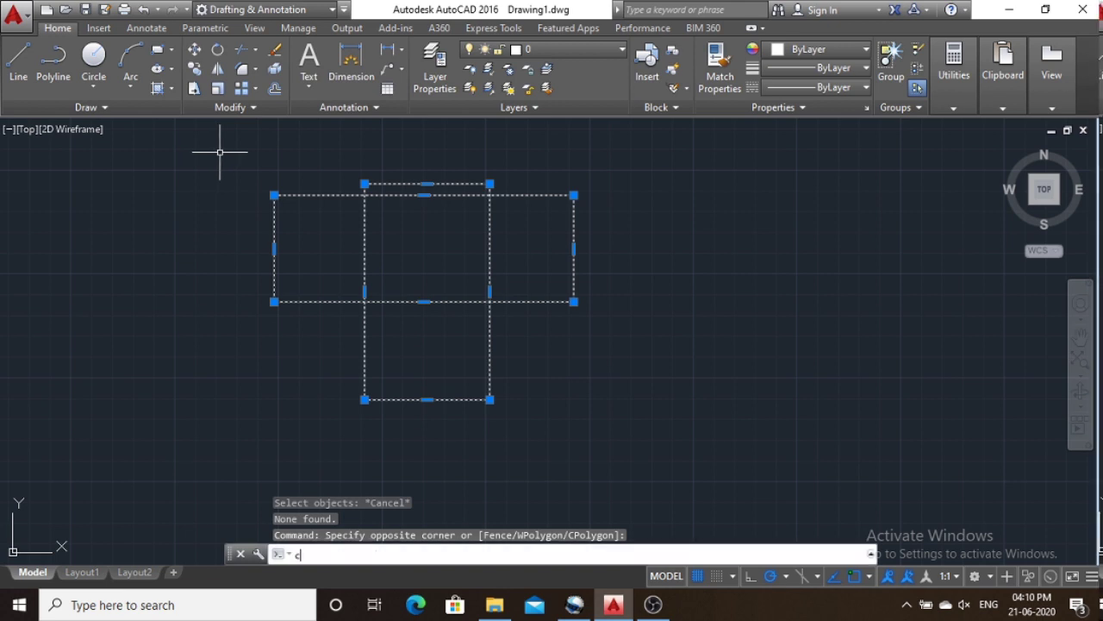
key("Return")
left_click(444, 240)
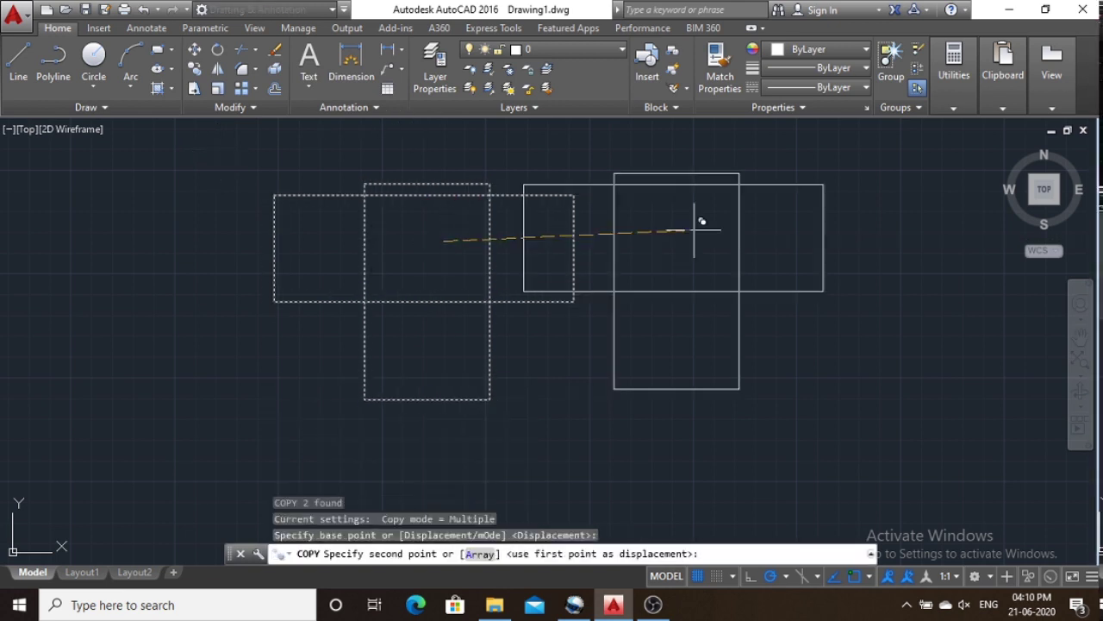
left_click(843, 234)
key("Escape")
scroll(543, 246, "down", 3)
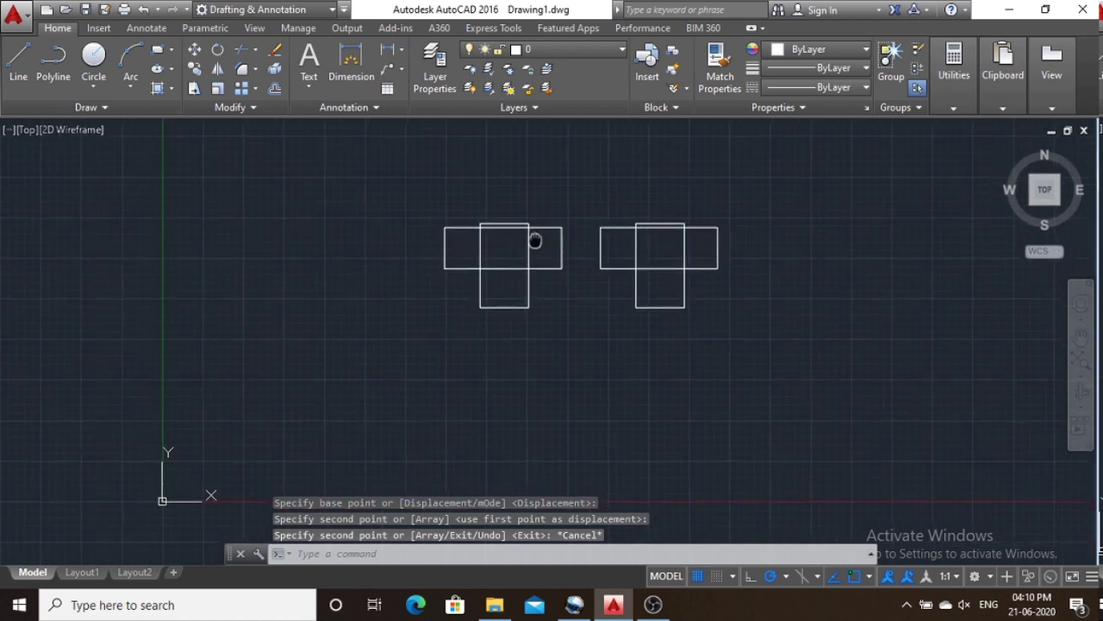
scroll(524, 271, "up", 3)
middle_click_drag(529, 249, 498, 245)
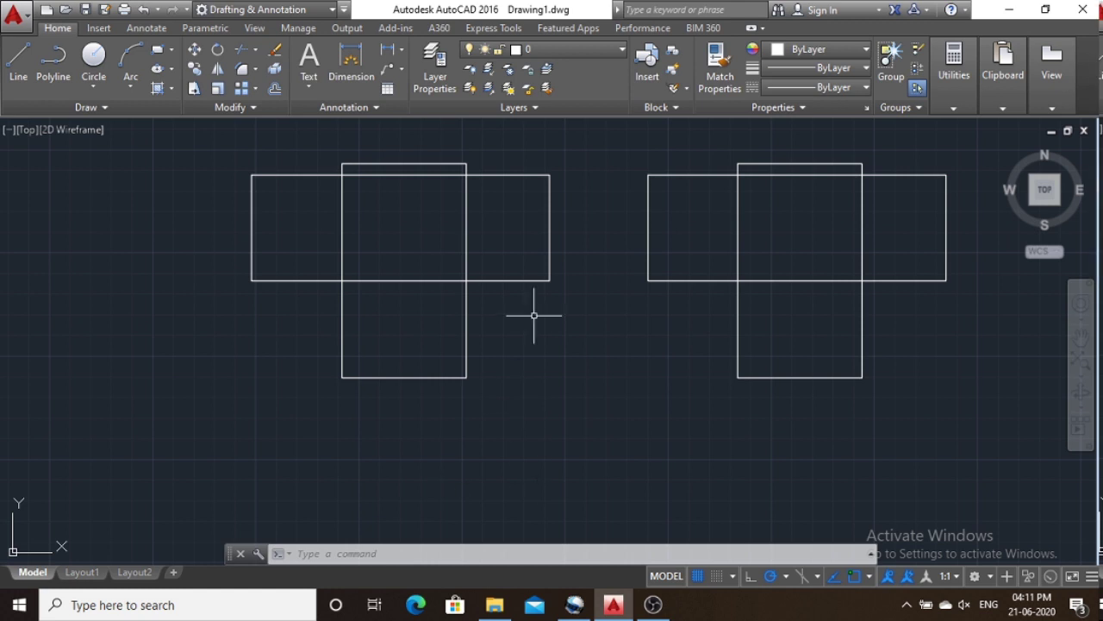
Turn the left pair of rectangles into two regions with REGION.
left_click(579, 435)
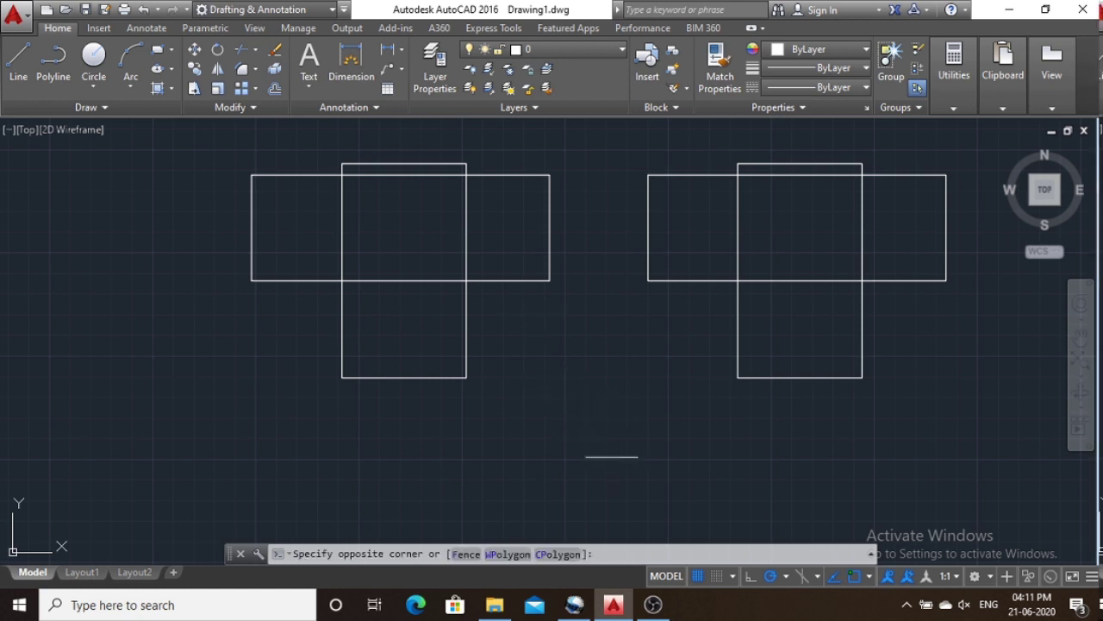
left_click(225, 138)
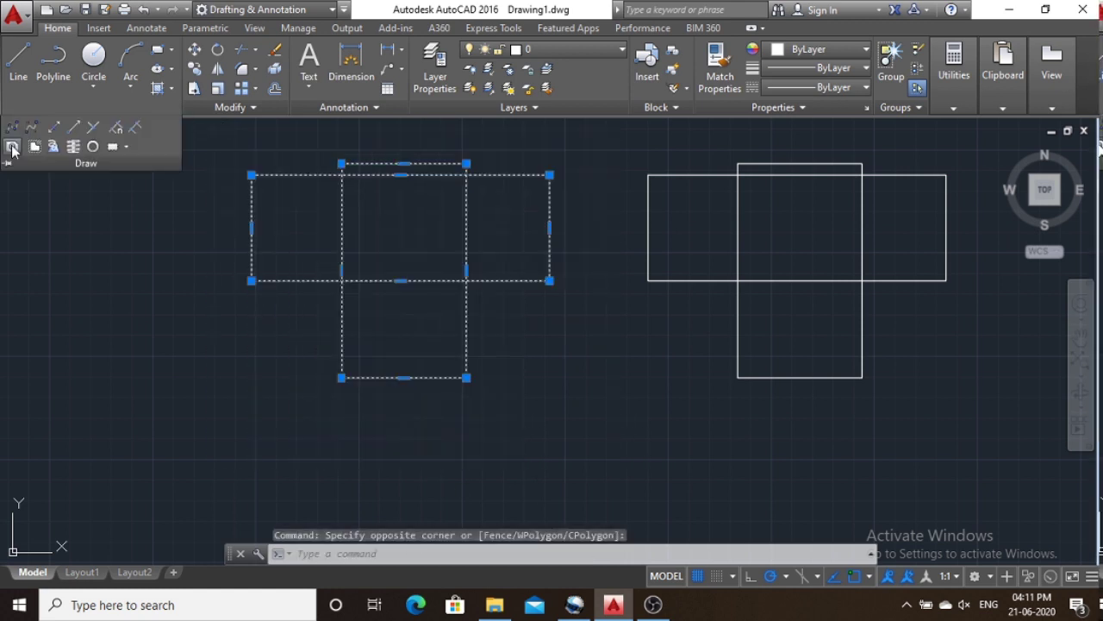
left_click(12, 147)
left_click(599, 455)
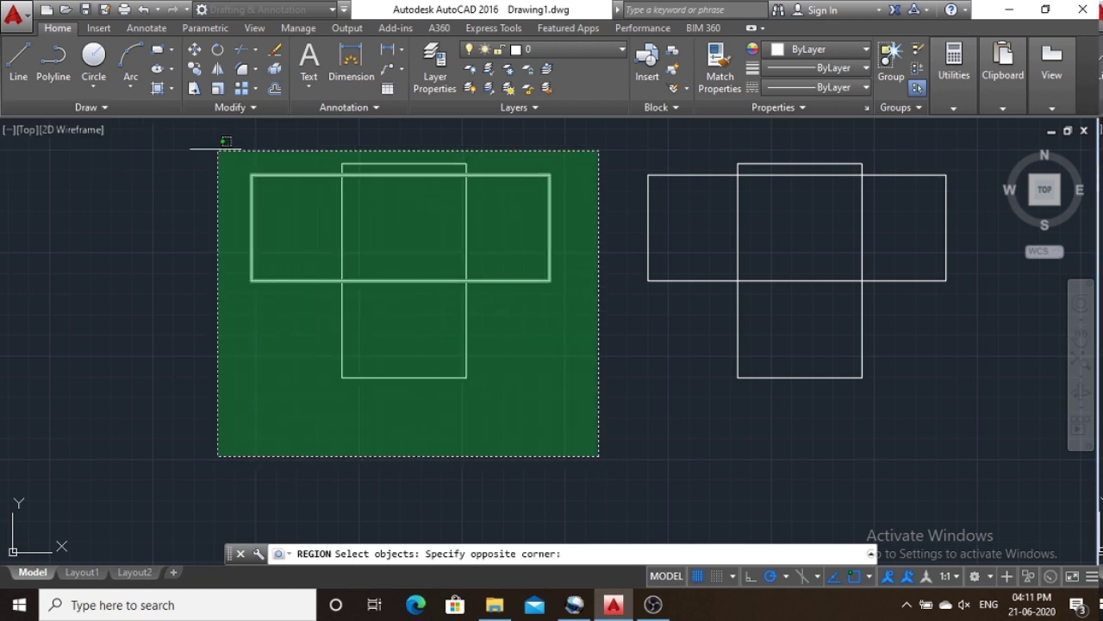
left_click(208, 147)
key("Return")
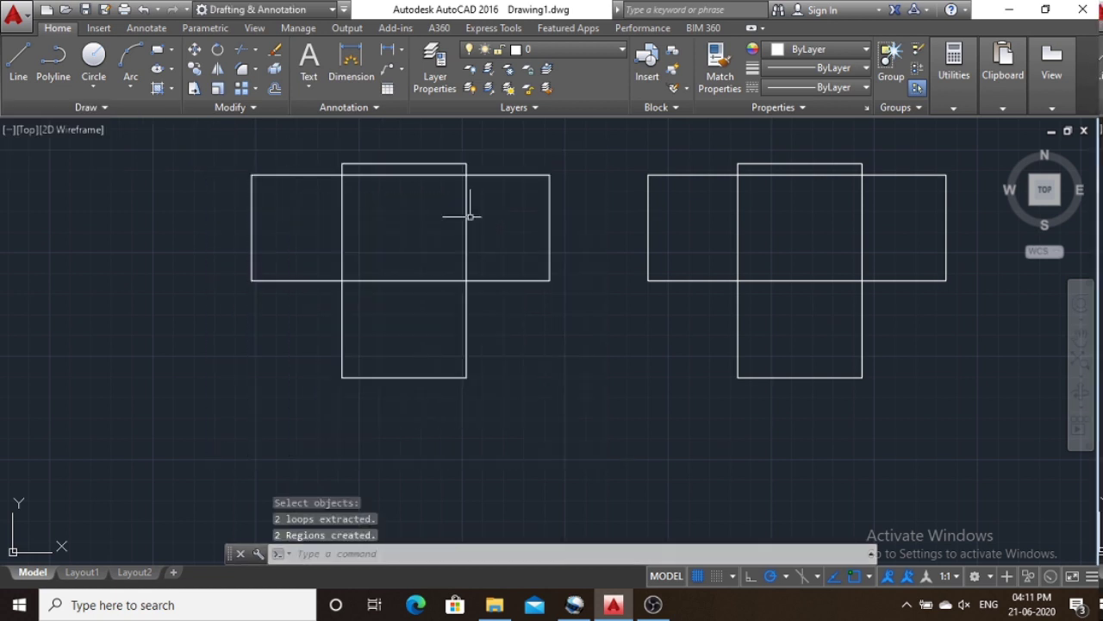
Select the left horizontal region and start another selection window.
left_click(581, 304)
left_click(505, 221)
left_click(571, 400)
Select the left vertical rectangle, delete the selection, then undo to restore it.
left_click(385, 341)
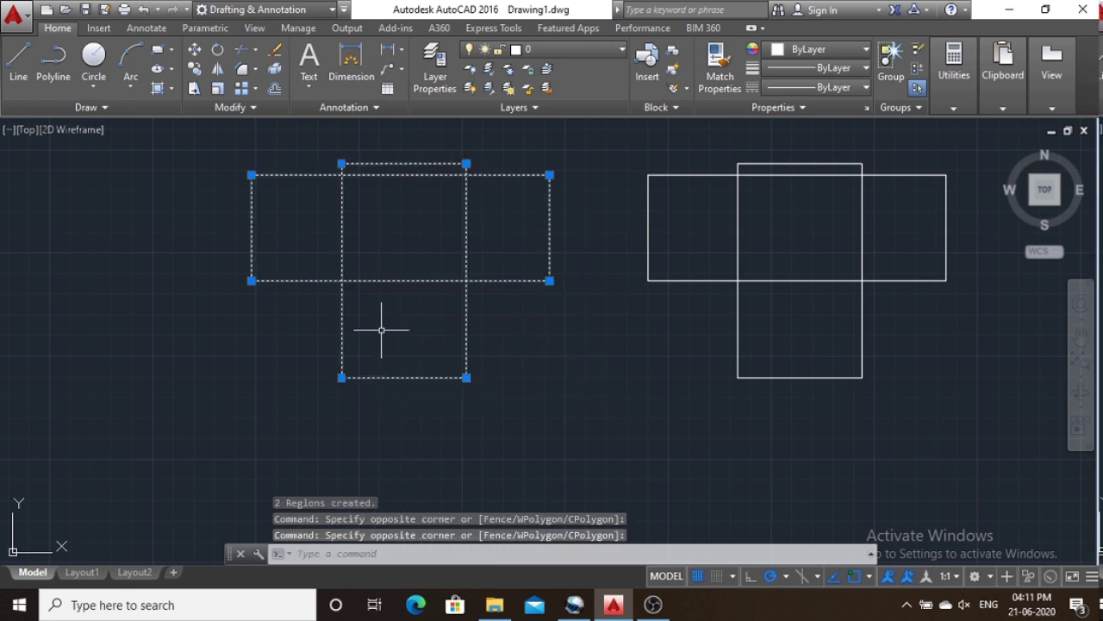
key("Delete")
key("ctrl+z")
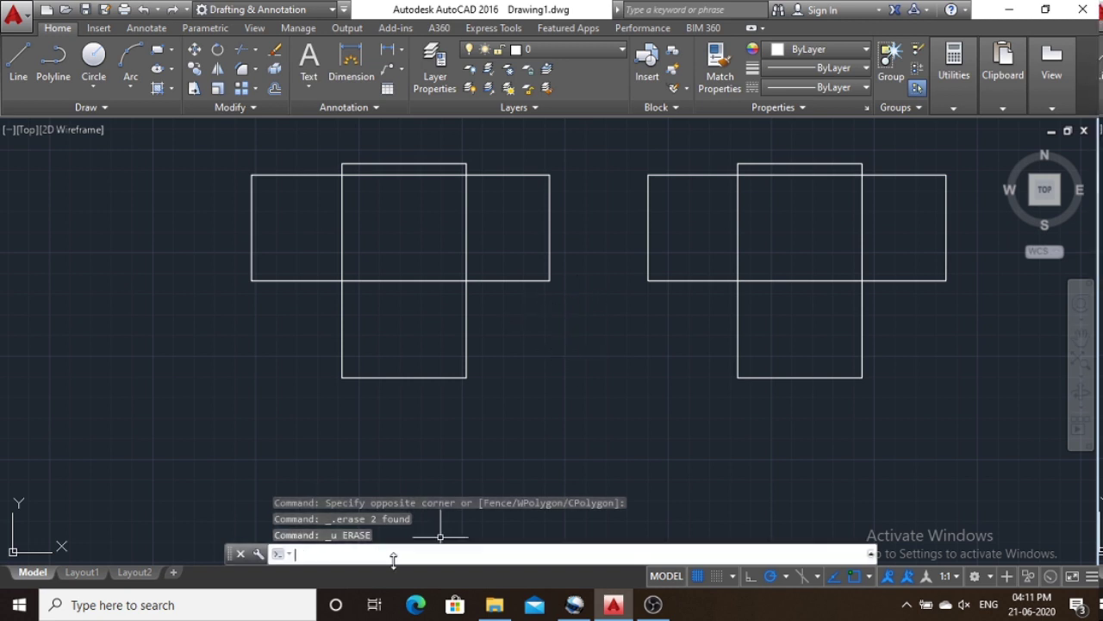
Run UNION on both left regions with a crossing window to form one cross-shaped outline.
type("union")
key("Return")
left_click(618, 461)
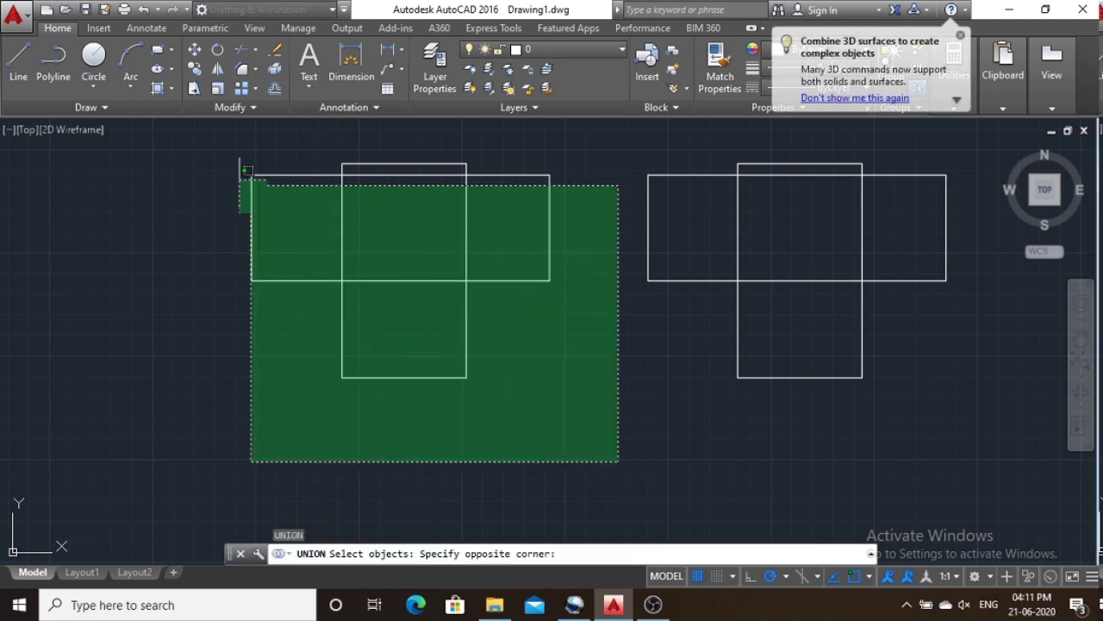
left_click(219, 151)
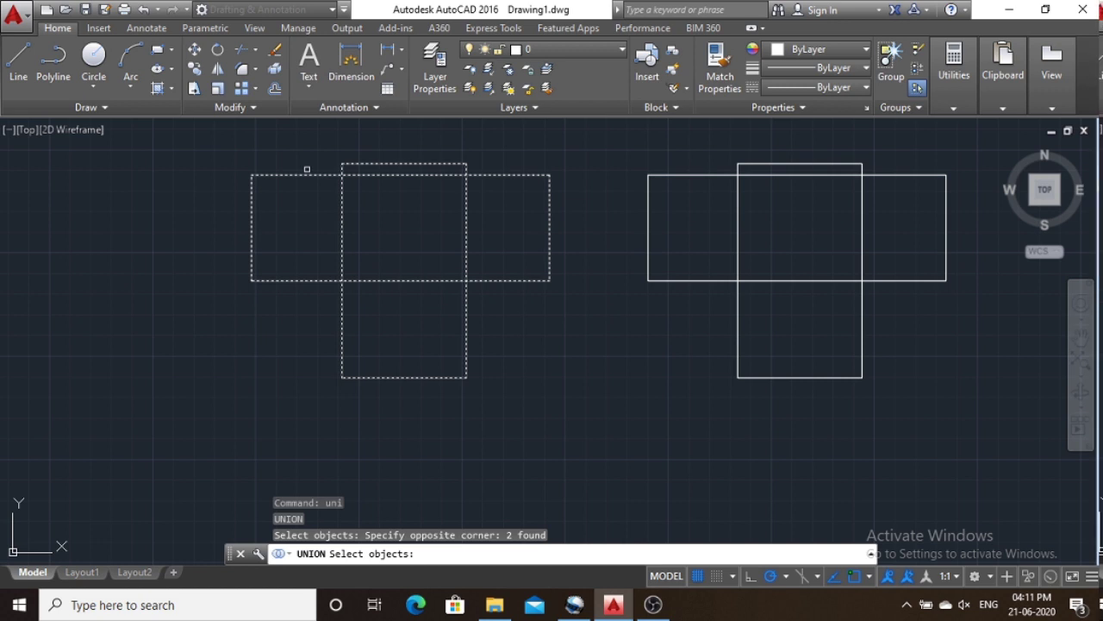
key("Return")
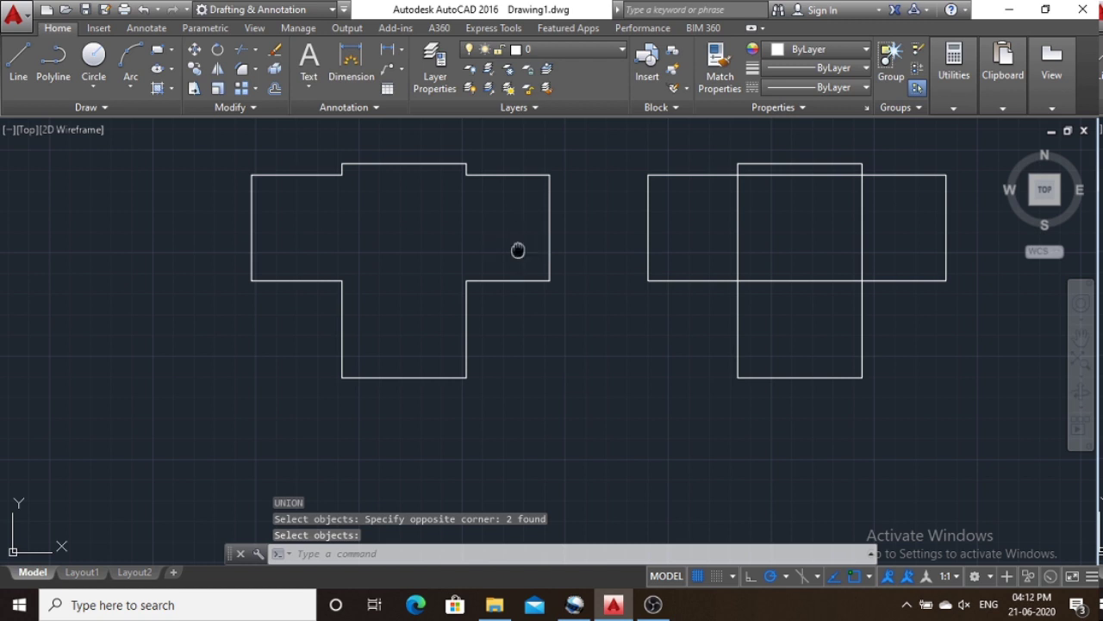
middle_click_drag(517, 250, 443, 267)
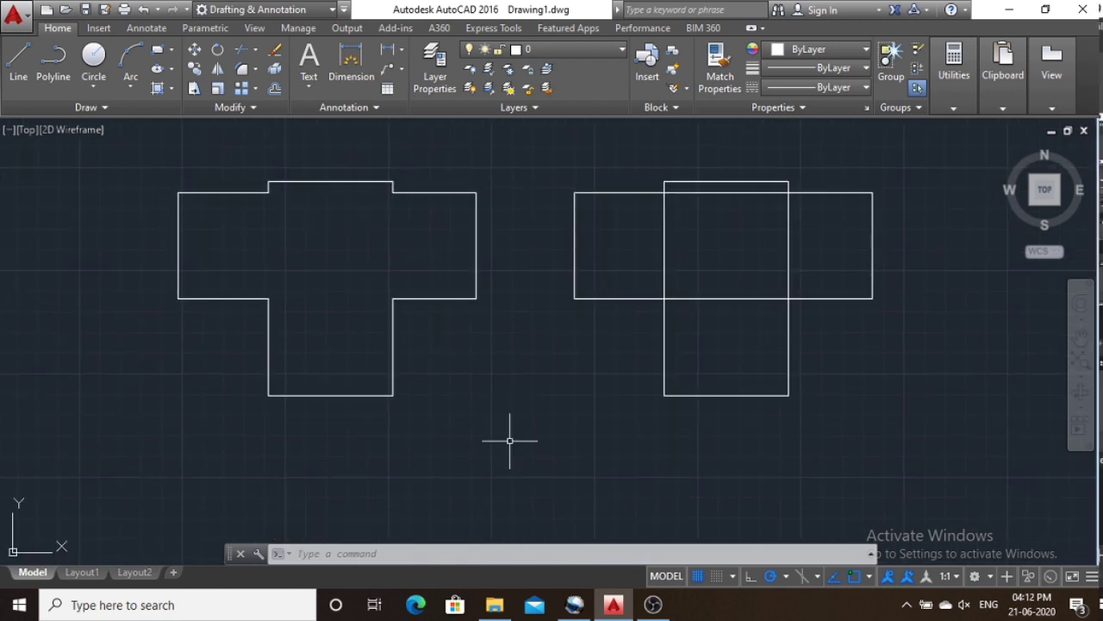
left_click(918, 473)
left_click(556, 151)
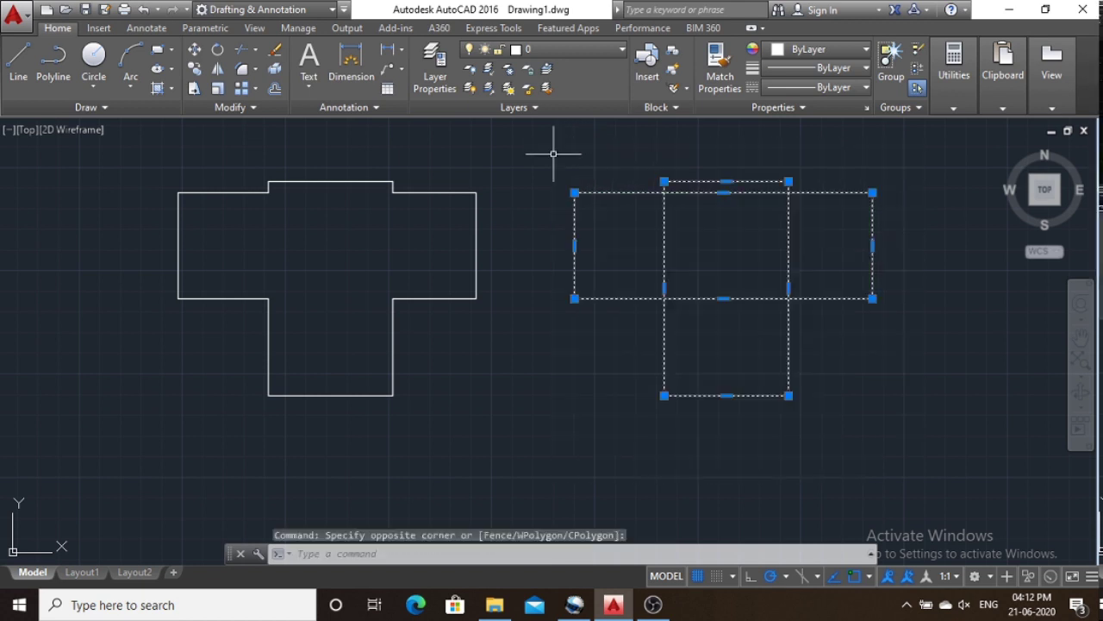
type("uni")
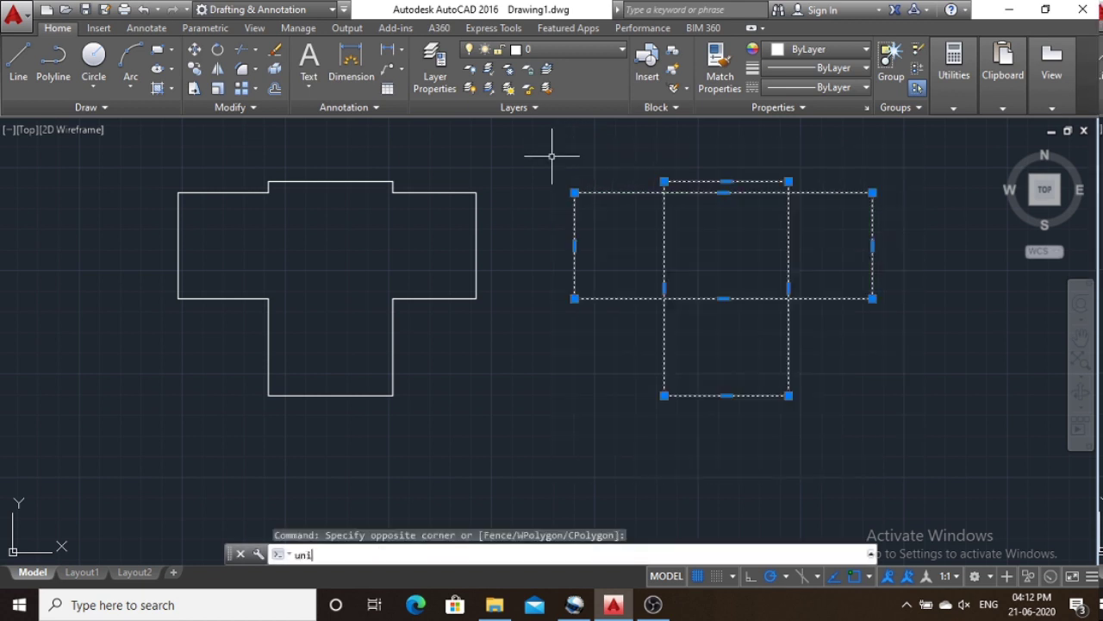
key("Return")
left_click(939, 483)
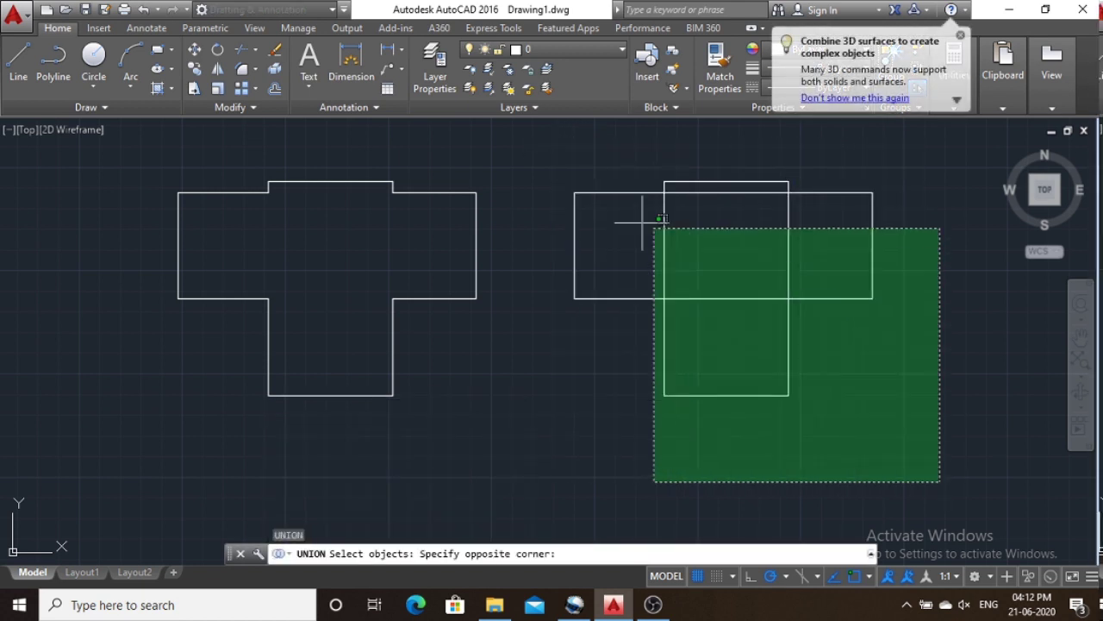
left_click(551, 151)
key("Return")
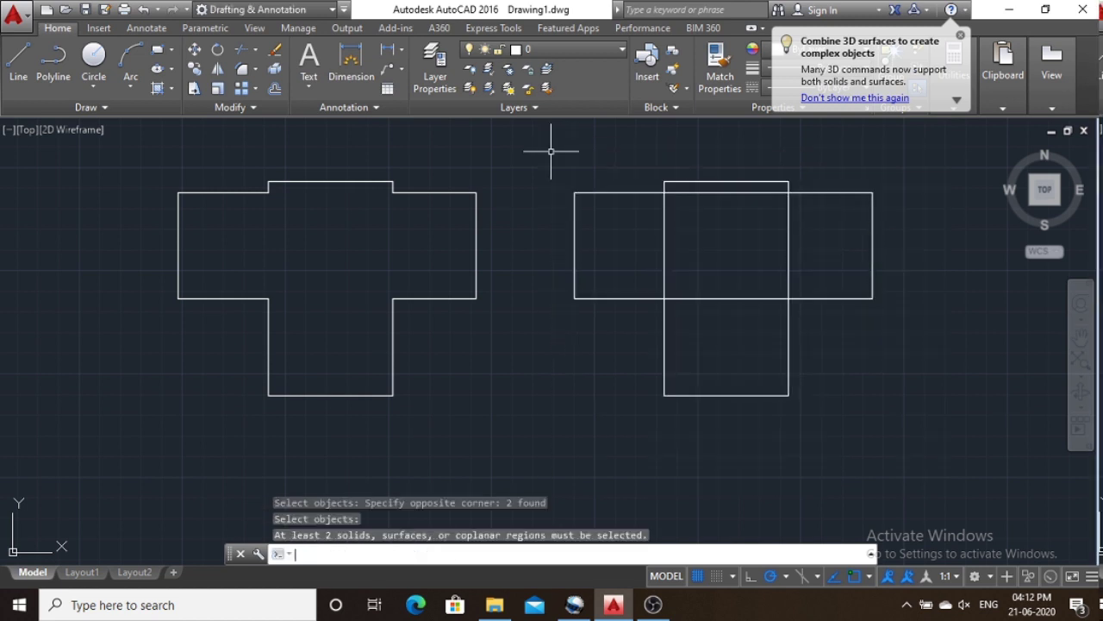
mouse_move(734, 244)
middle_mouse_down()
mouse_move(730, 298)
mouse_move(699, 276)
middle_mouse_up()
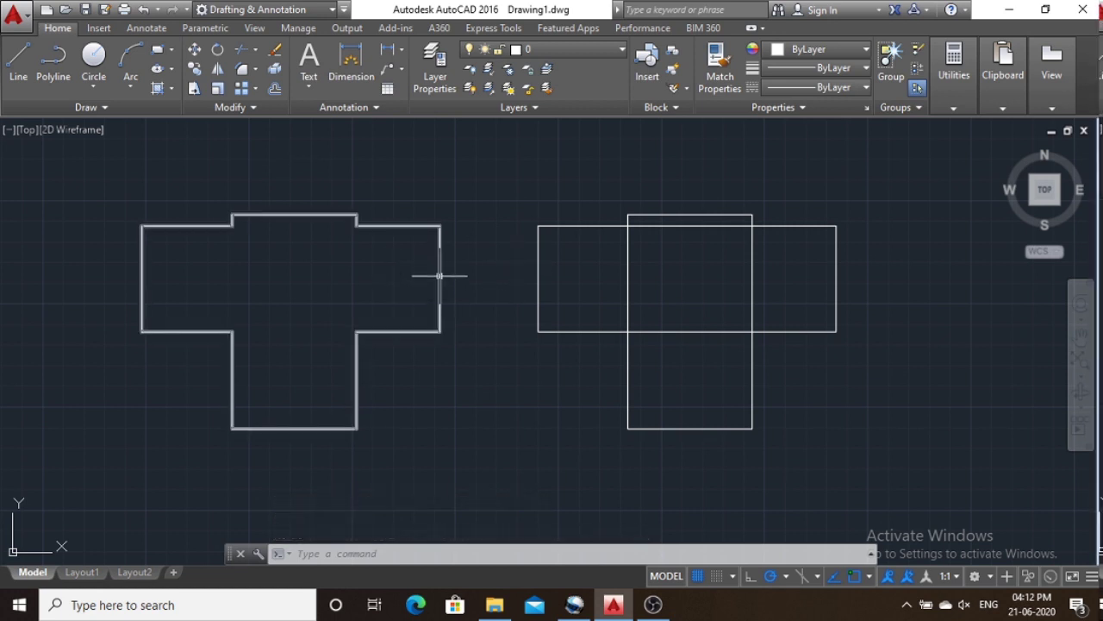
scroll(435, 263, "down", 2)
middle_click_drag(435, 263, 540, 286)
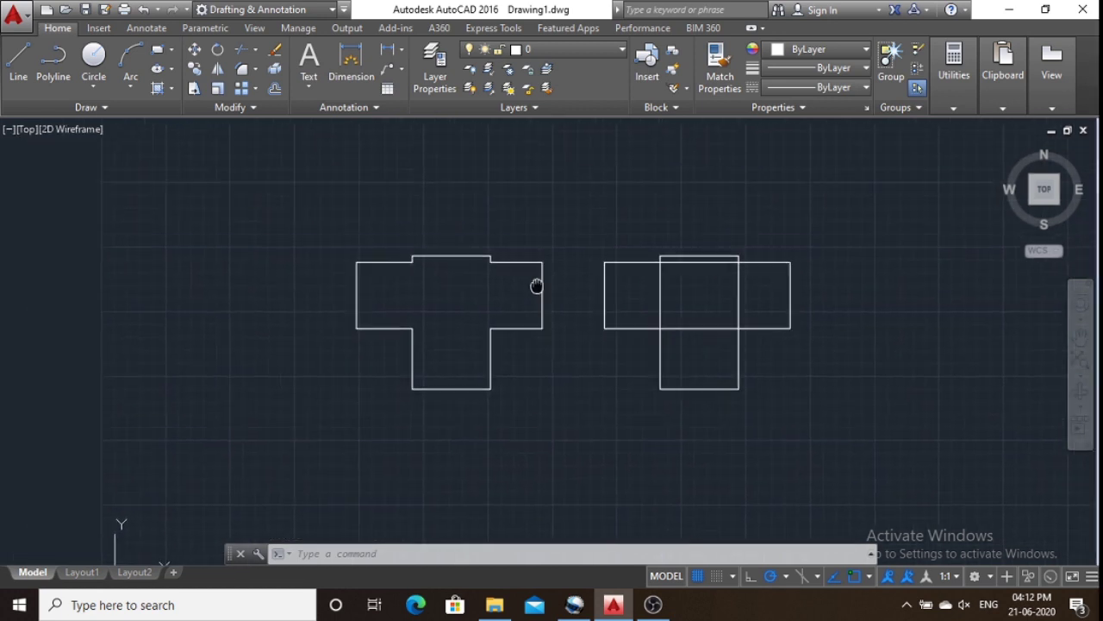
left_click(117, 107)
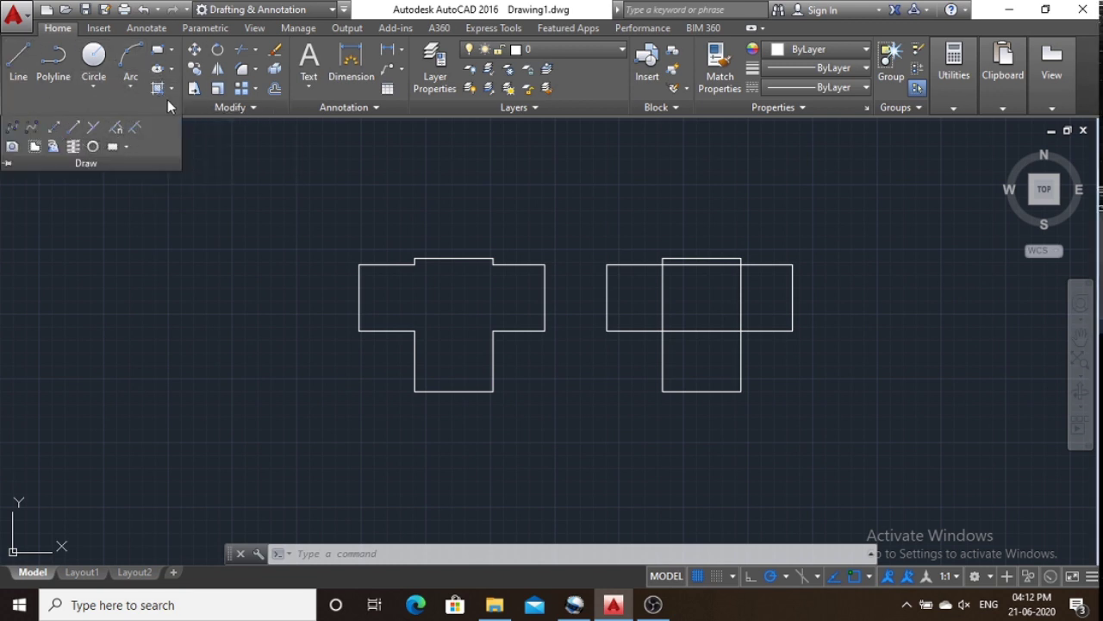
left_click(254, 145)
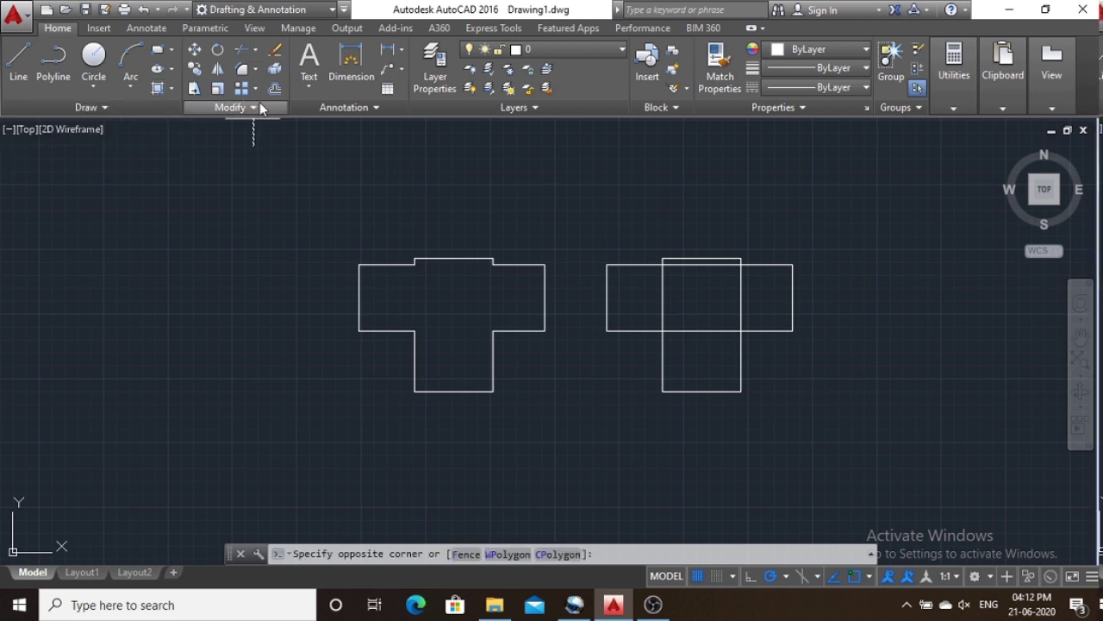
left_click(257, 106)
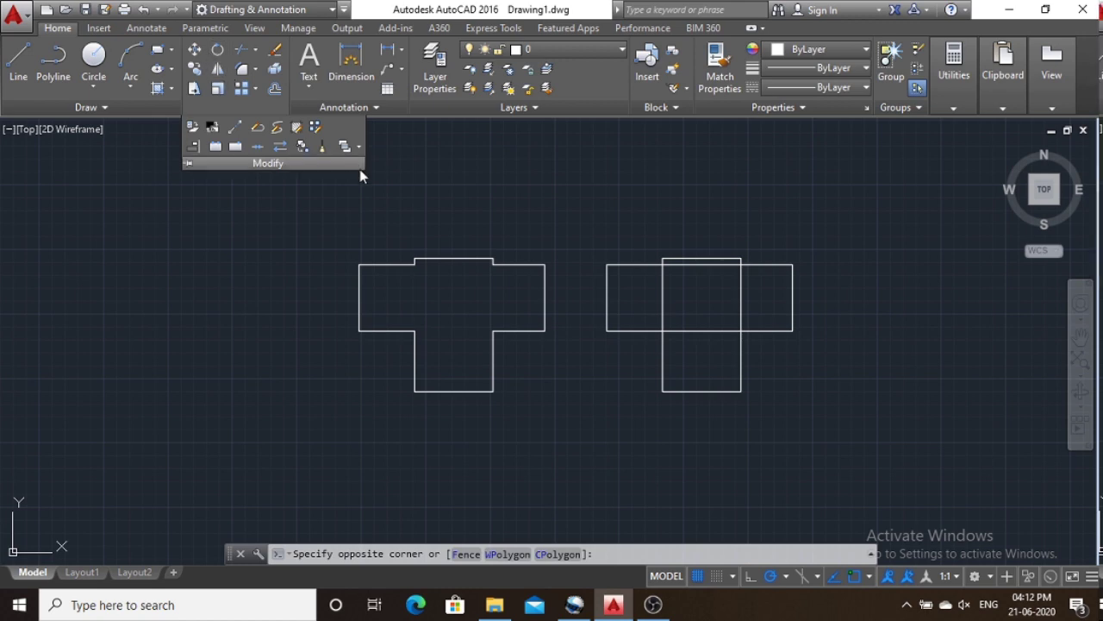
key("Escape")
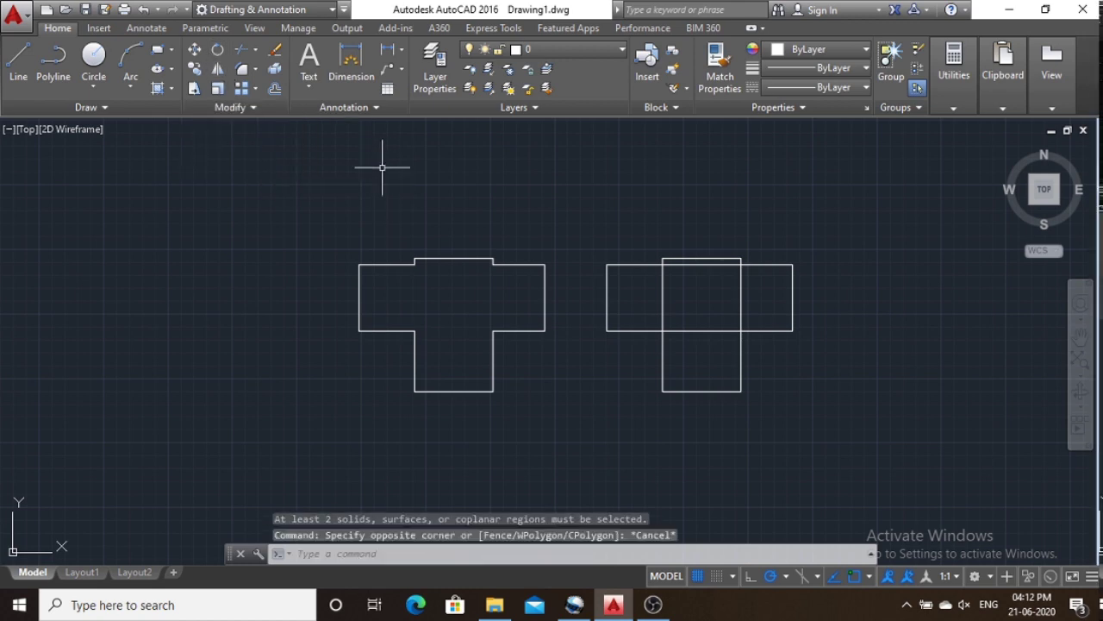